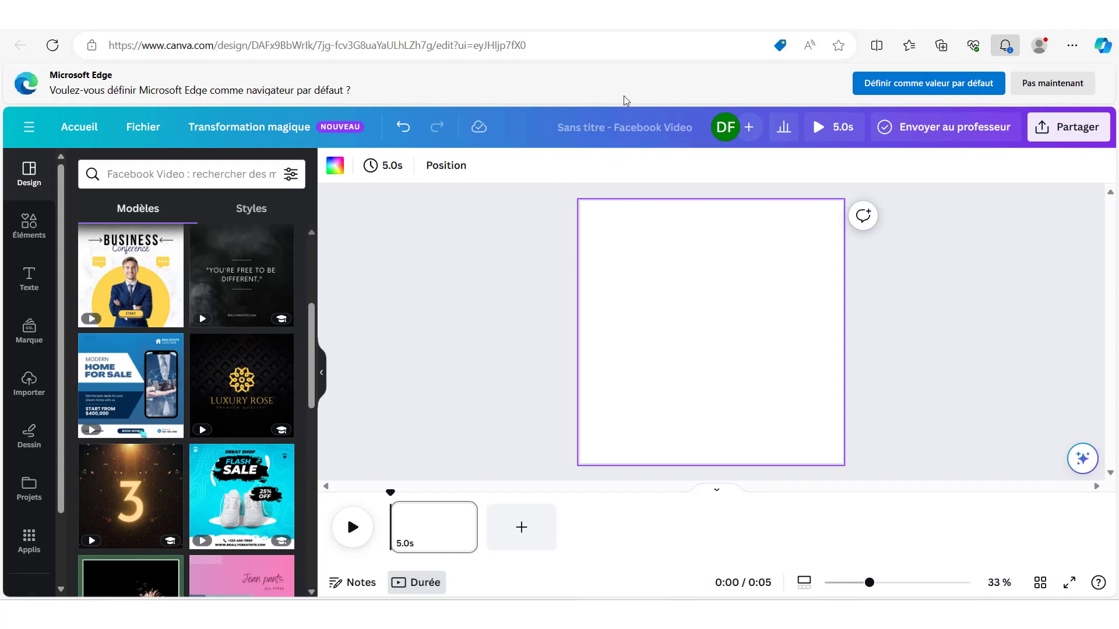
# Rename the design as "tuto pub Facebook".
pyautogui.click(590, 132)
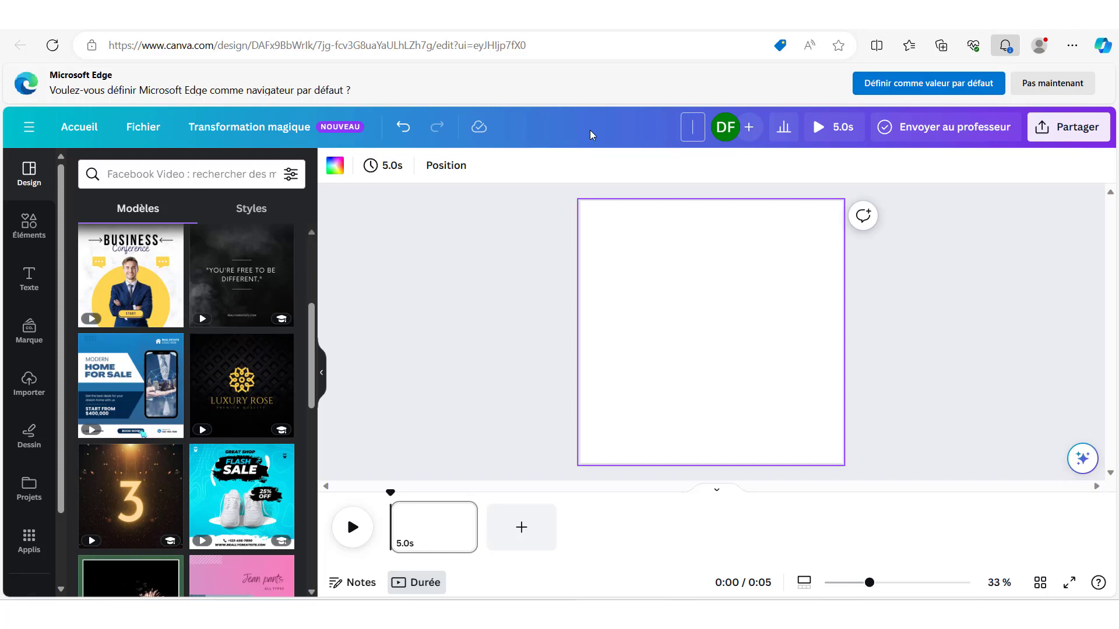
pyautogui.write('tuto pub Facebook')
pyautogui.press('Return')
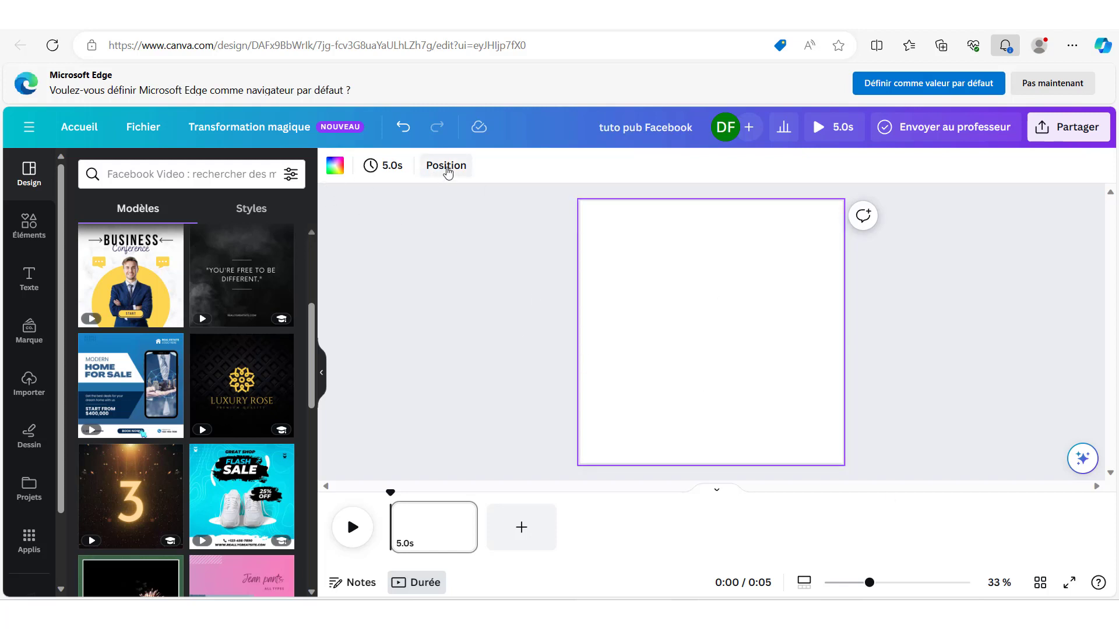
# Look up the colour #00D2F9 and set the page background to the turquoise swatch of Palette 1.
pyautogui.click(335, 169)
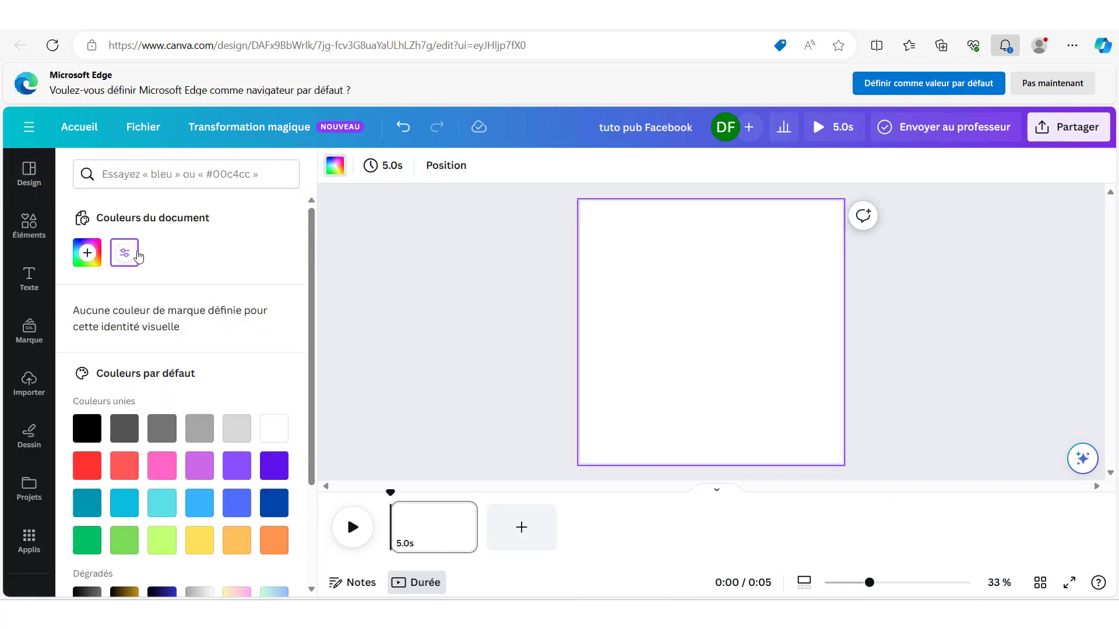
pyautogui.click(116, 176)
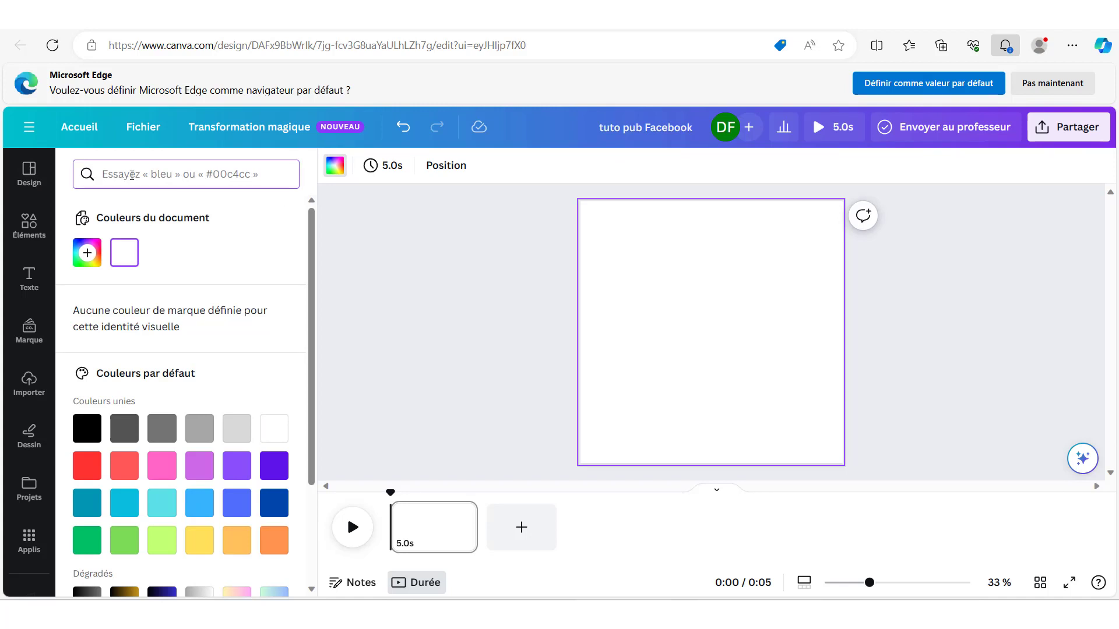
pyautogui.write('#00D2F9')
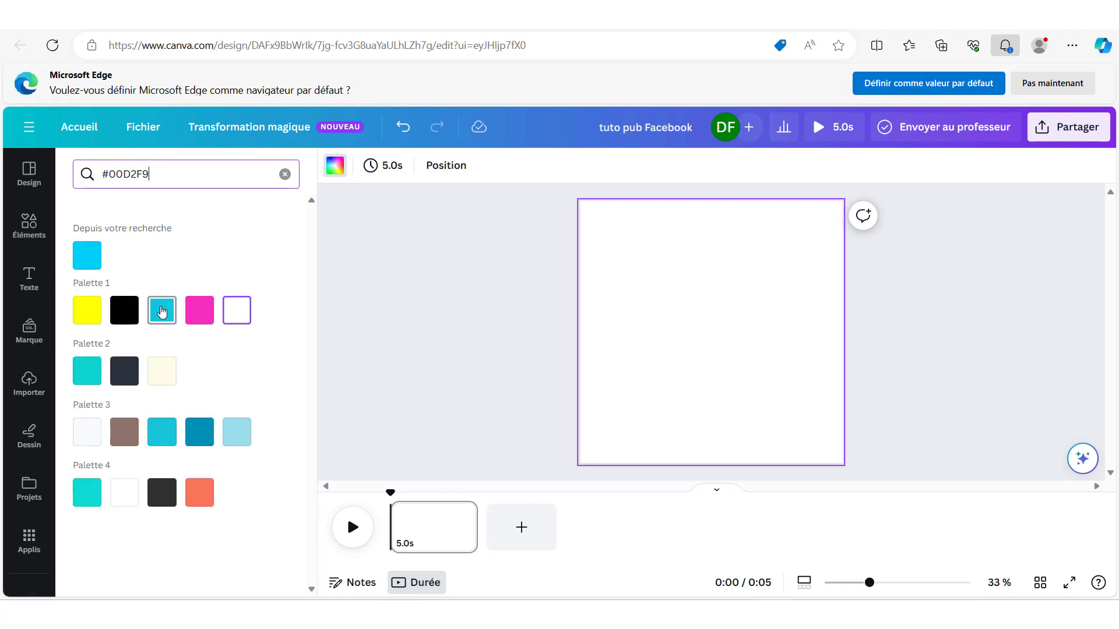
pyautogui.click(162, 312)
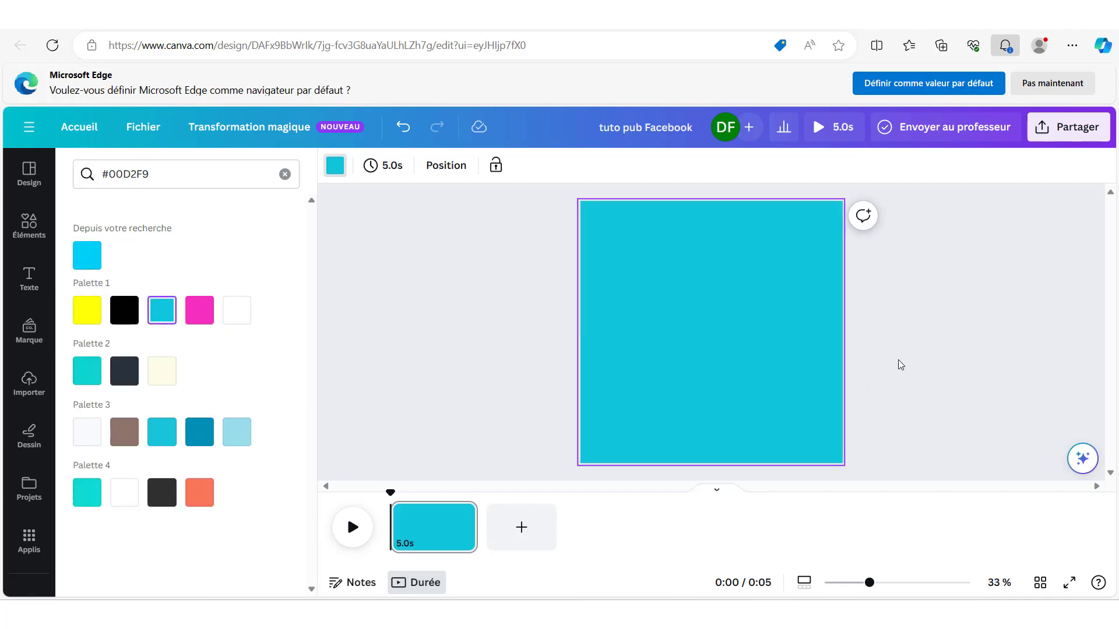
# Search the elements for "Polaroid frame" and insert a plain white portrait Polaroid frame from the illustrations.
pyautogui.click(28, 228)
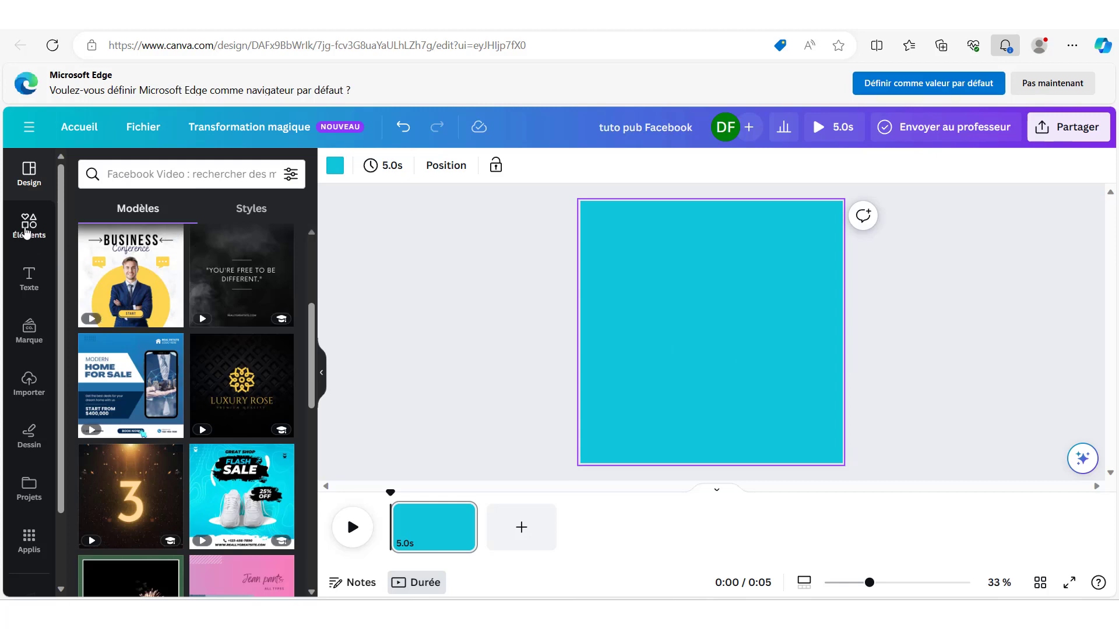
pyautogui.click(26, 232)
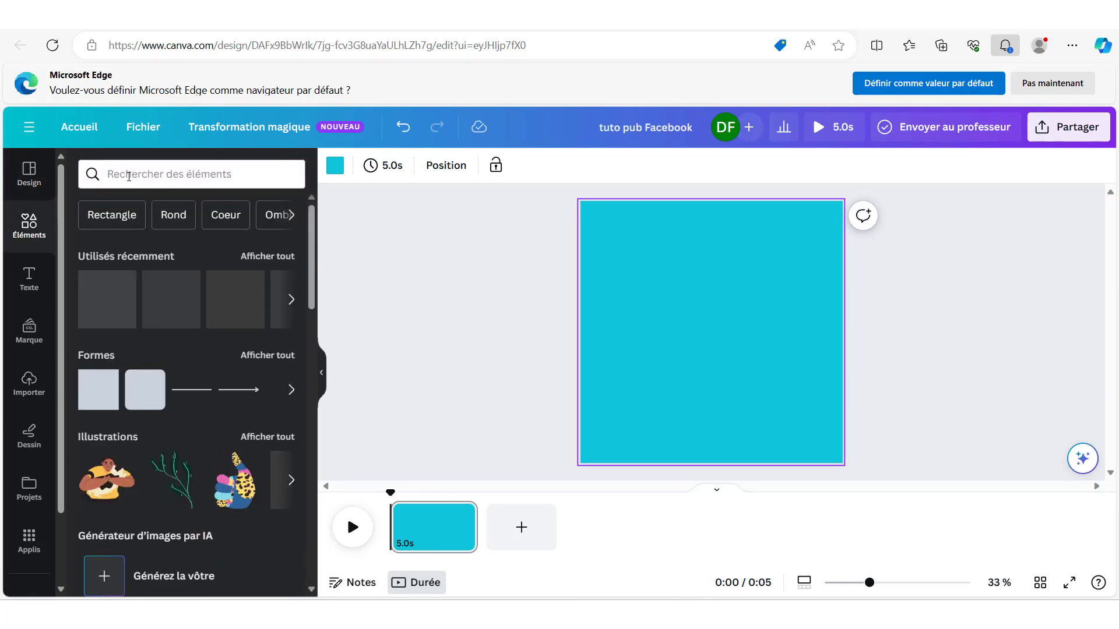
pyautogui.click(129, 176)
pyautogui.write('polar')
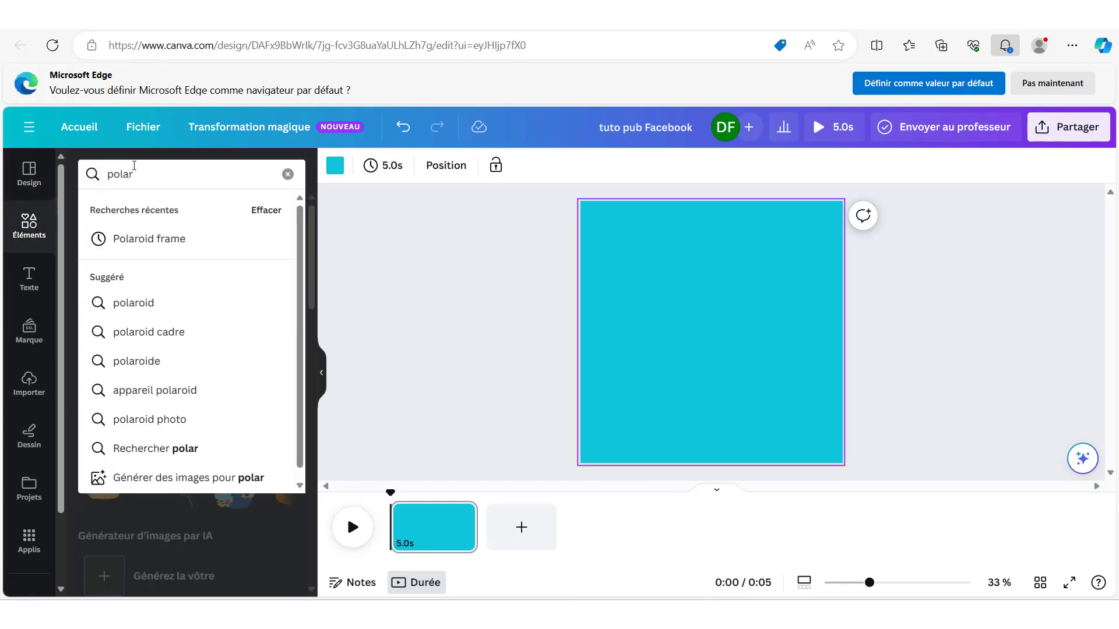
pyautogui.write('oid')
pyautogui.click(140, 240)
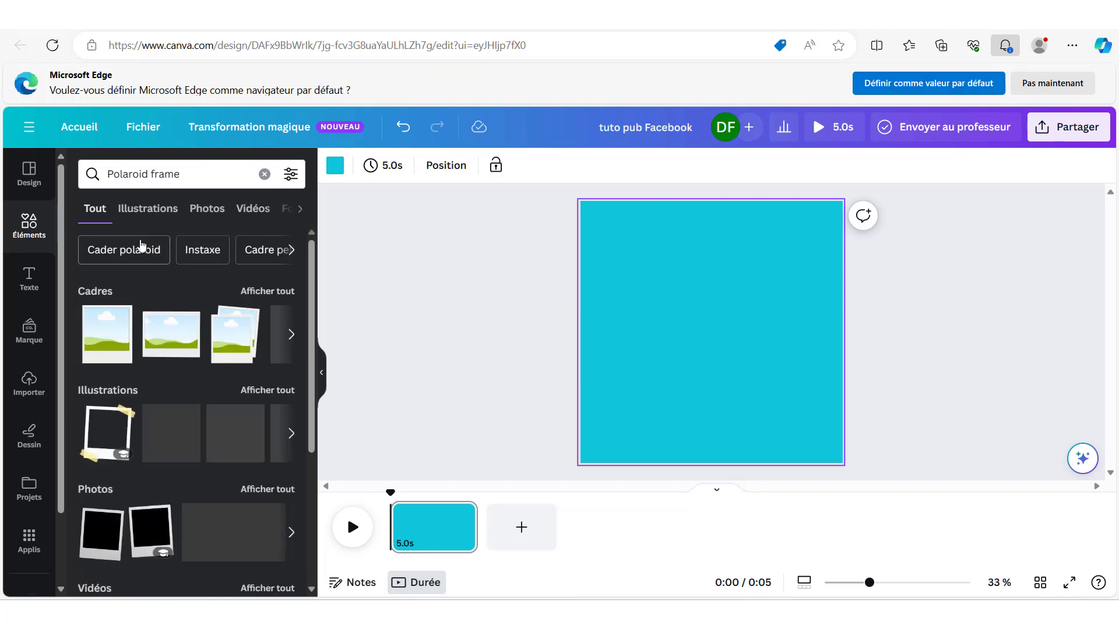
pyautogui.click(269, 391)
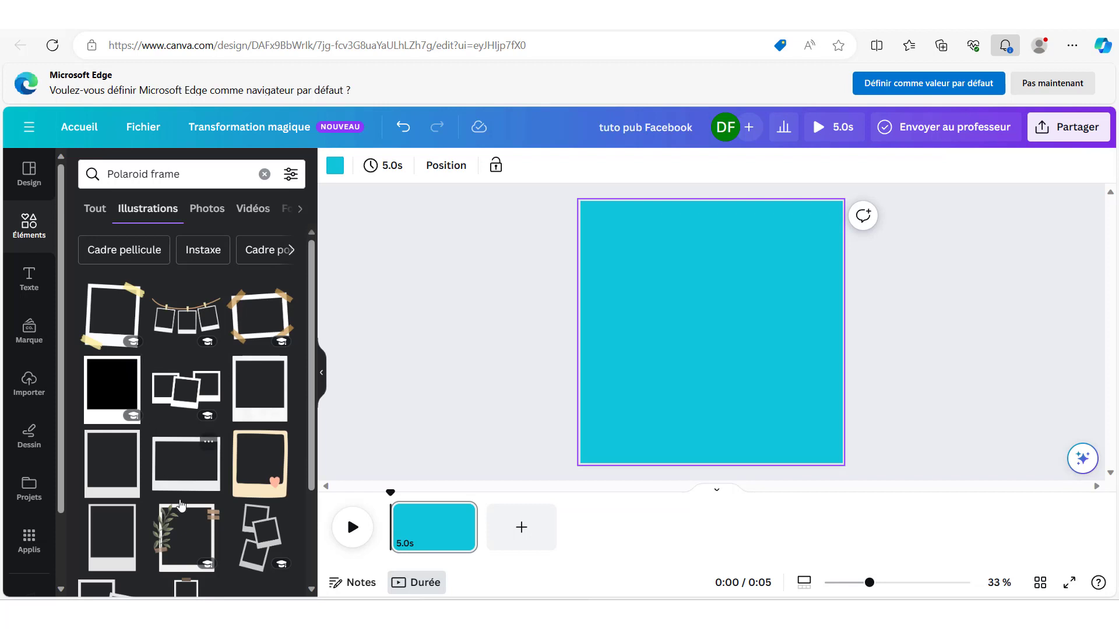
pyautogui.scroll(-2, 181, 506)
pyautogui.scroll(1, 221, 455)
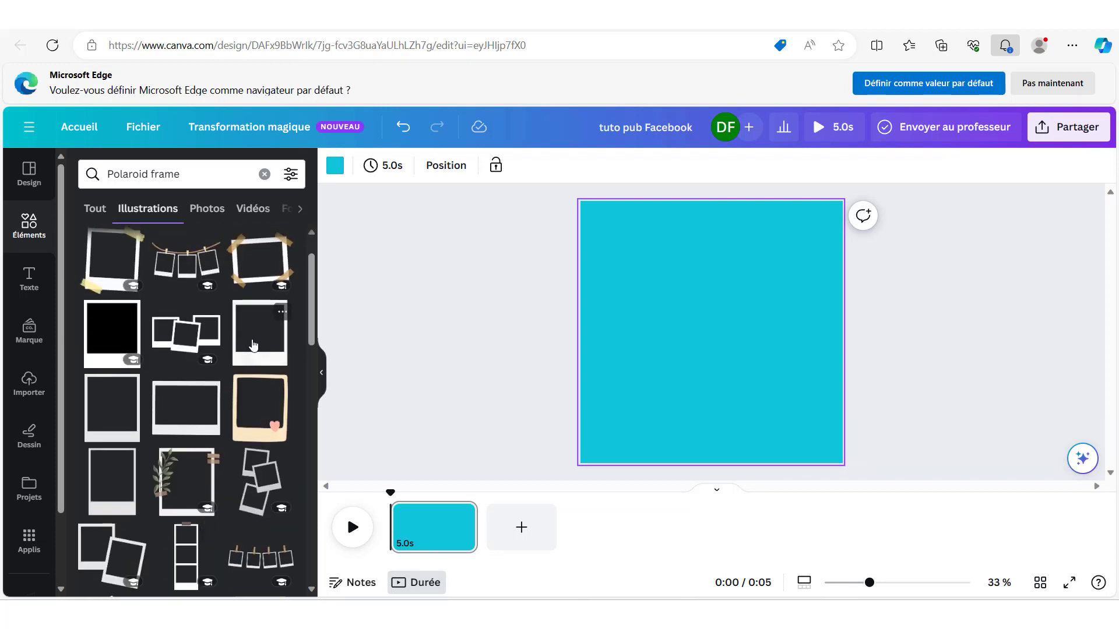
pyautogui.click(254, 345)
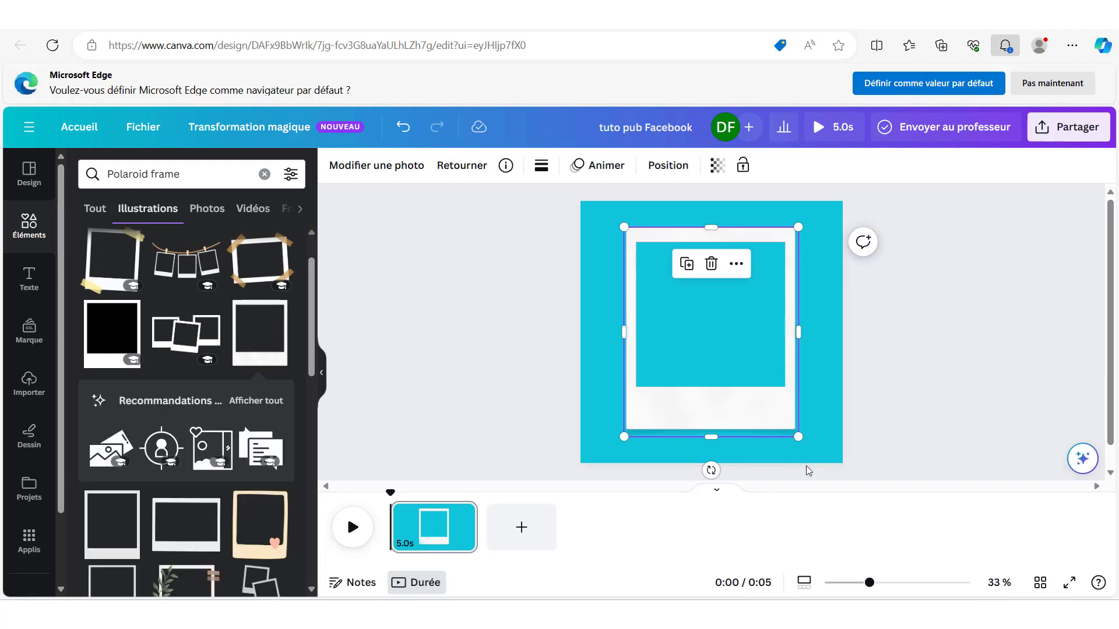
# Shrink the Polaroid frame and centre it horizontally and vertically on the page.
pyautogui.moveTo(798, 436); pyautogui.dragTo(760, 393)
pyautogui.moveTo(710, 373); pyautogui.dragTo(732, 394)
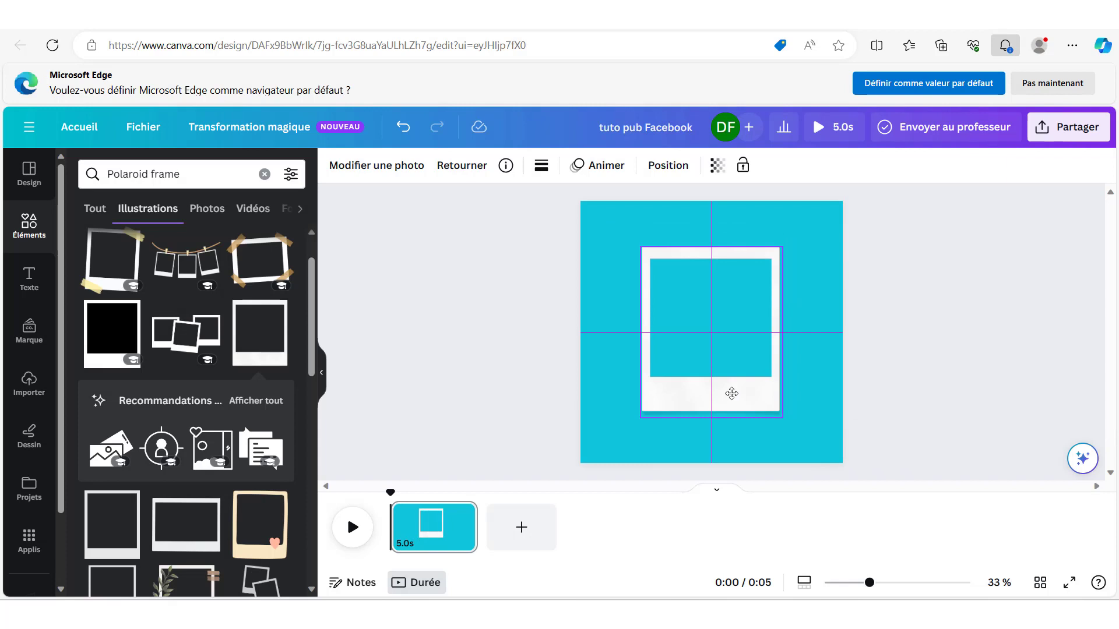
pyautogui.click(607, 329)
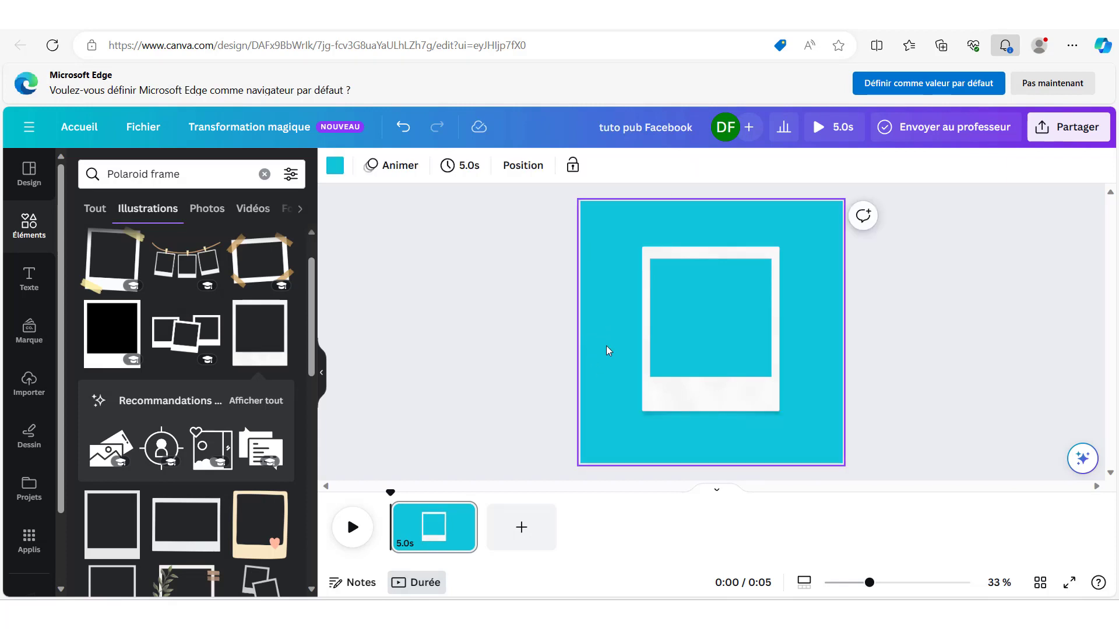
# Add a text box reading "Nouvel arrivage" and enlarge it to about size 59,2.
pyautogui.write('t')
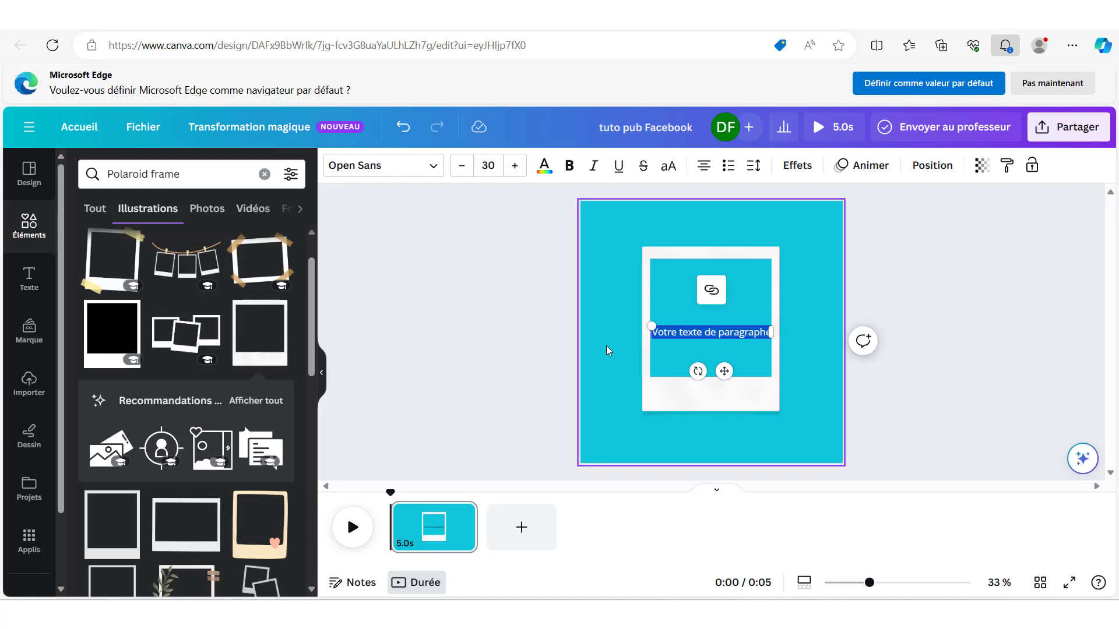
pyautogui.write('Nouvel arrivage')
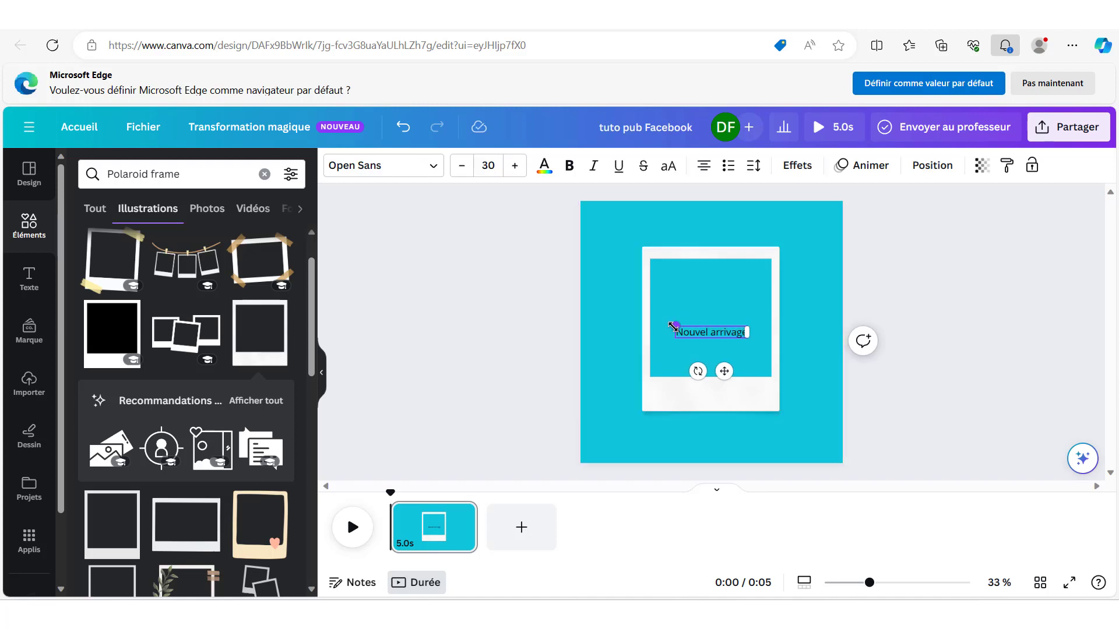
pyautogui.moveTo(674, 325); pyautogui.dragTo(606, 315)
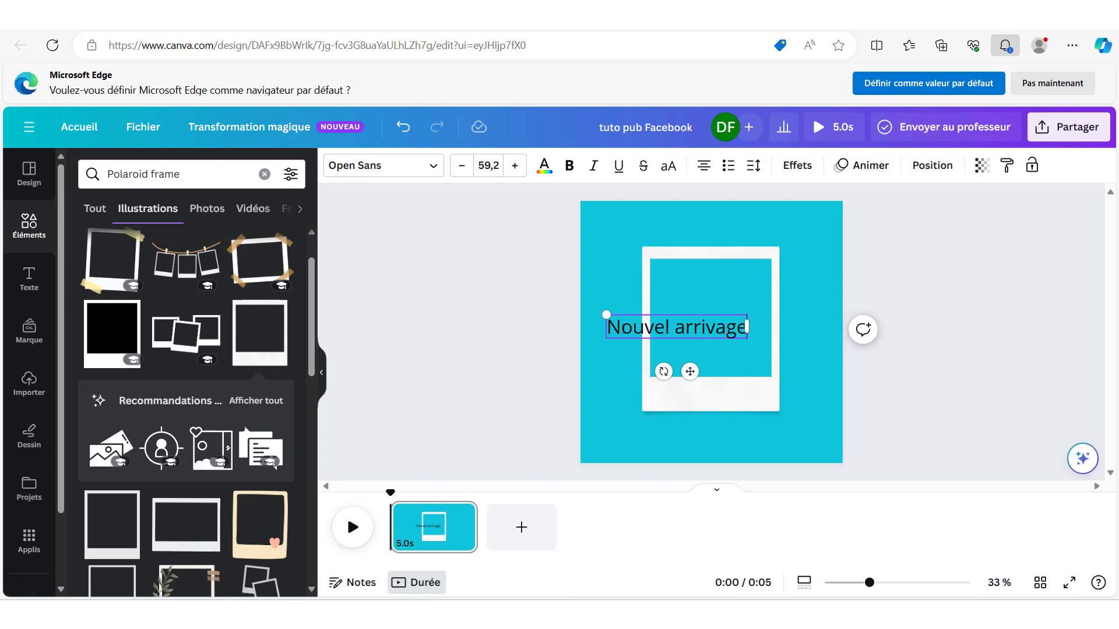
# Change the font of the "Nouvel arrivage" text to Anton and move it above the Polaroid frame.
pyautogui.hotkey('ctrl', 'a')
pyautogui.click(431, 167)
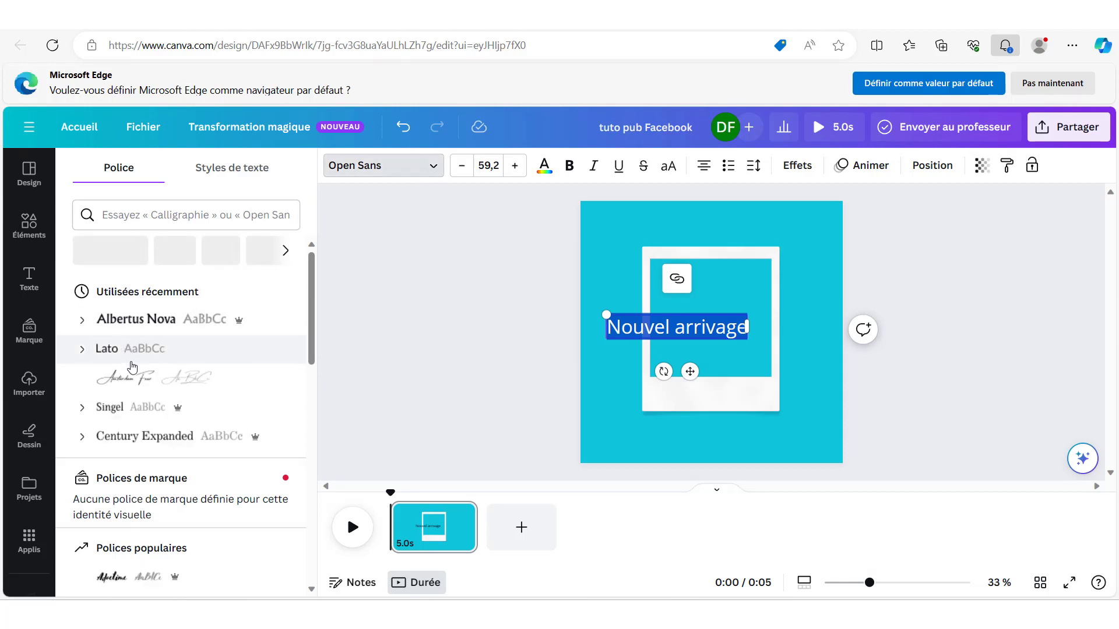
pyautogui.scroll(-1, 136, 368)
pyautogui.scroll(-4, 136, 368)
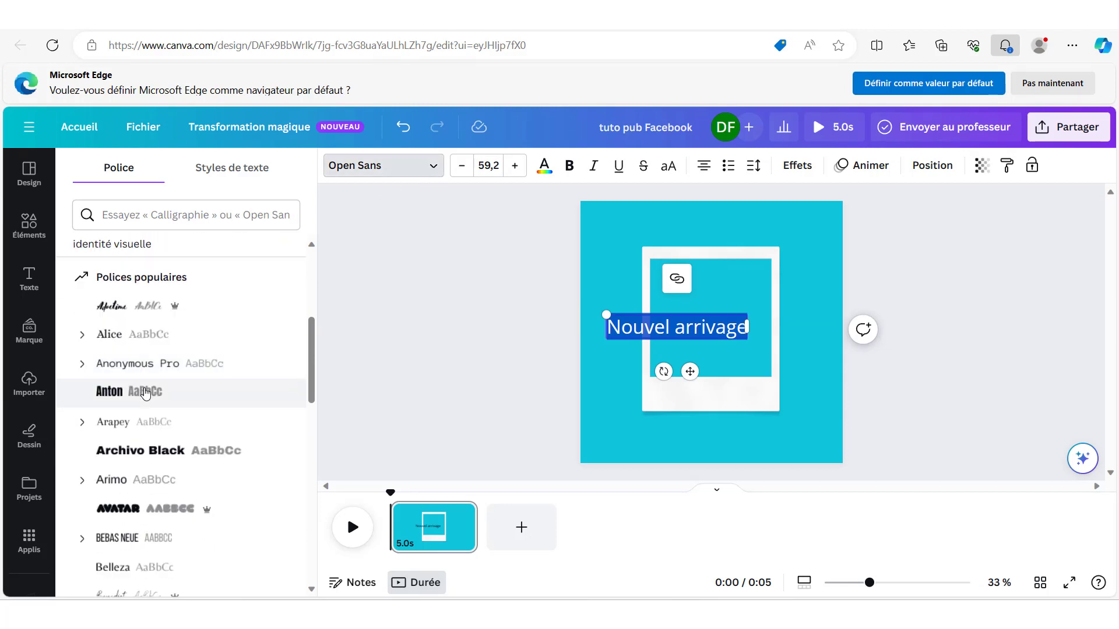
pyautogui.click(145, 392)
pyautogui.moveTo(690, 371); pyautogui.dragTo(719, 271)
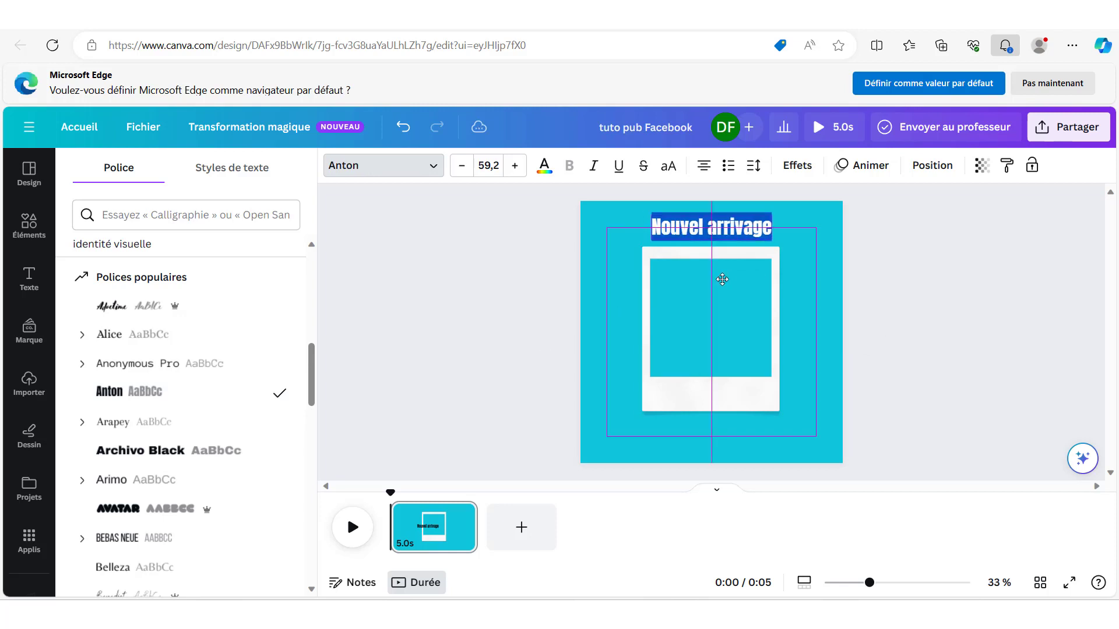
# Try pink and coral swatches from the #00D2F9 palettes on the heading, settling on the brown of Palette 3.
pyautogui.click(548, 176)
pyautogui.write('#00D2F9')
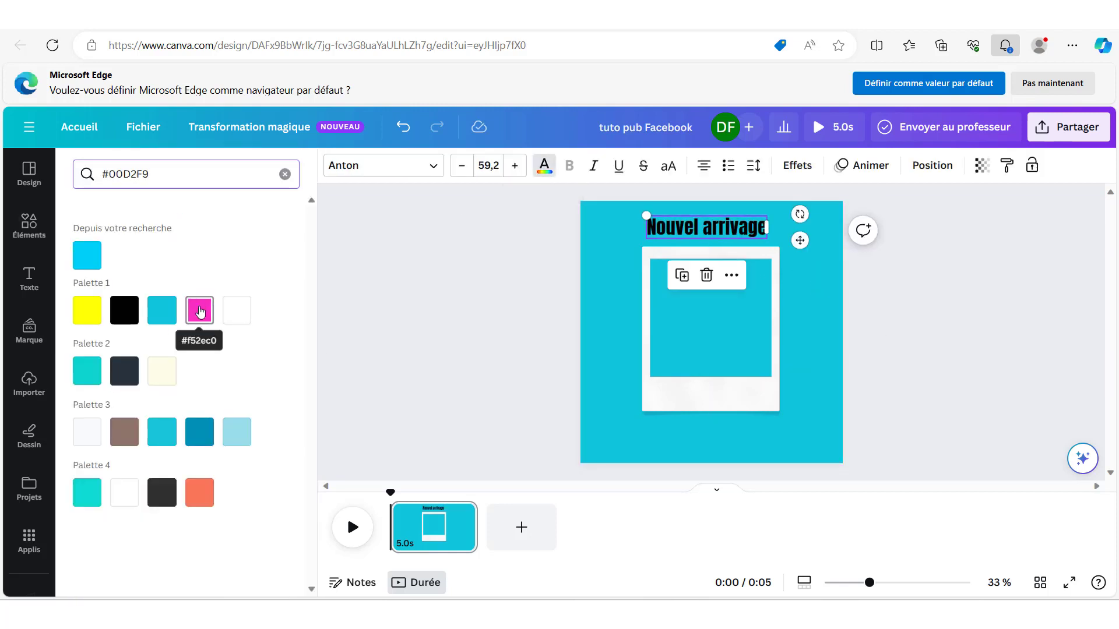
pyautogui.click(200, 312)
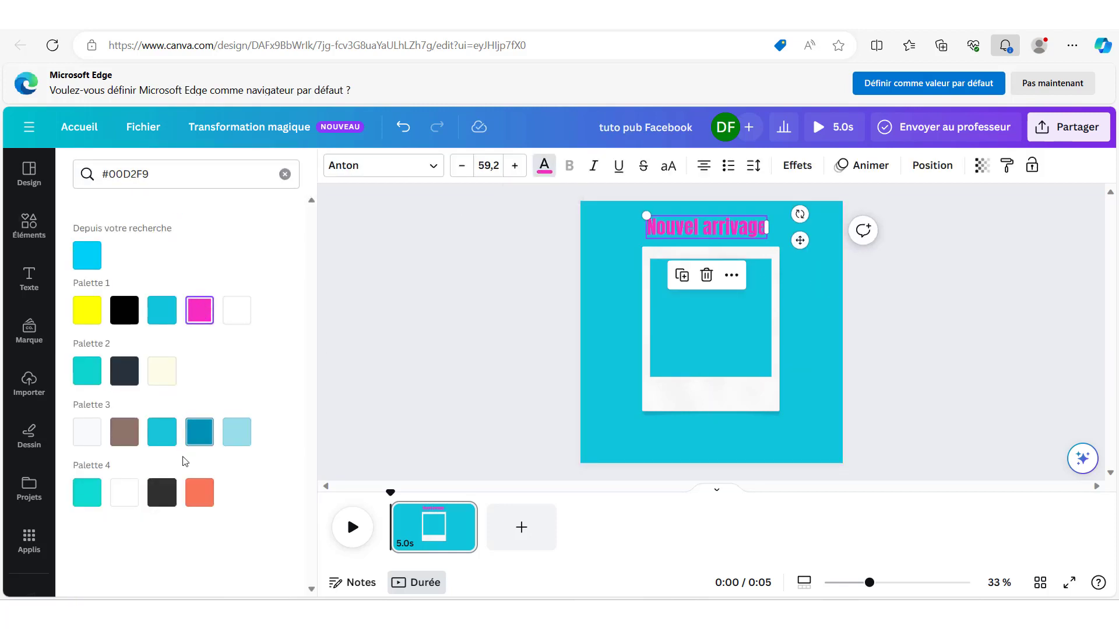
pyautogui.click(198, 493)
pyautogui.click(99, 174)
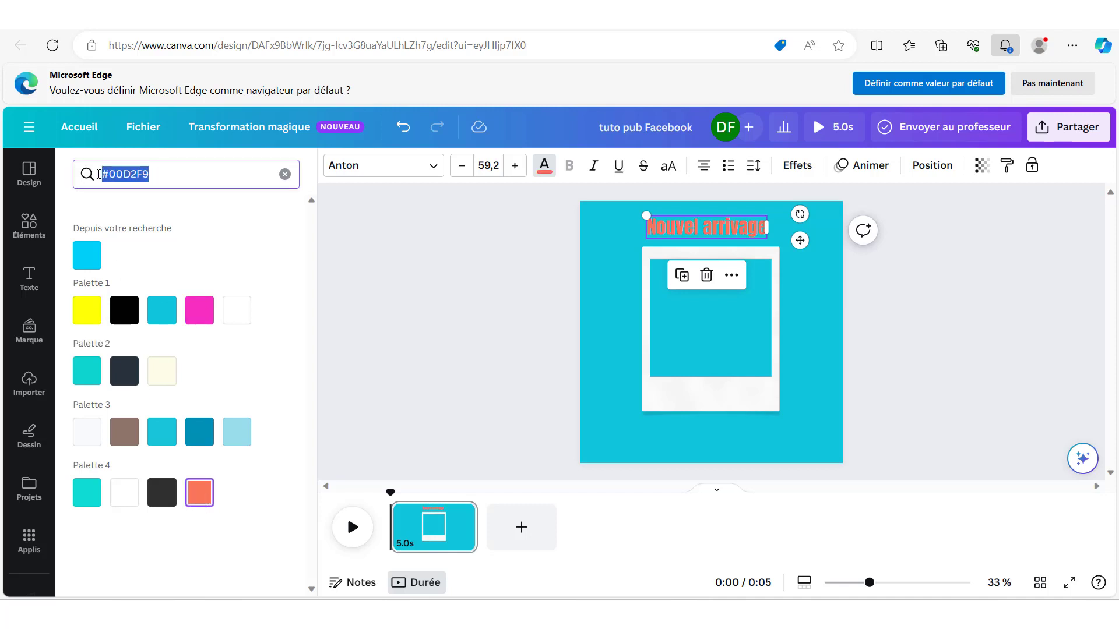
pyautogui.click(124, 432)
pyautogui.press('Escape')
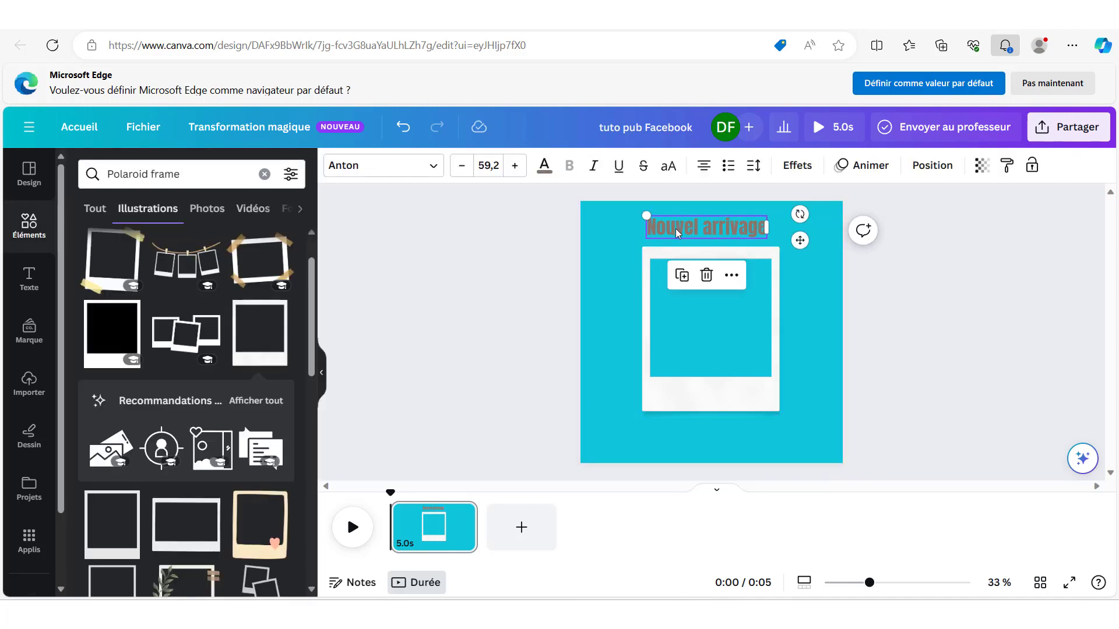
pyautogui.click(826, 356)
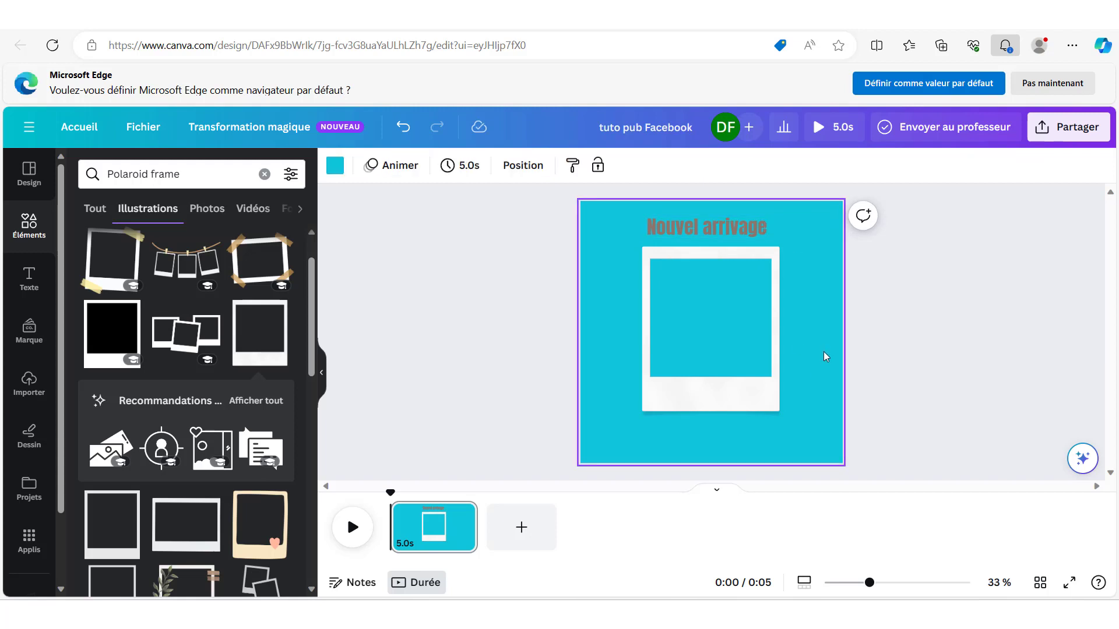
# Duplicate the "Nouvel arrivage" heading and place the copy below the Polaroid frame.
pyautogui.click(648, 221)
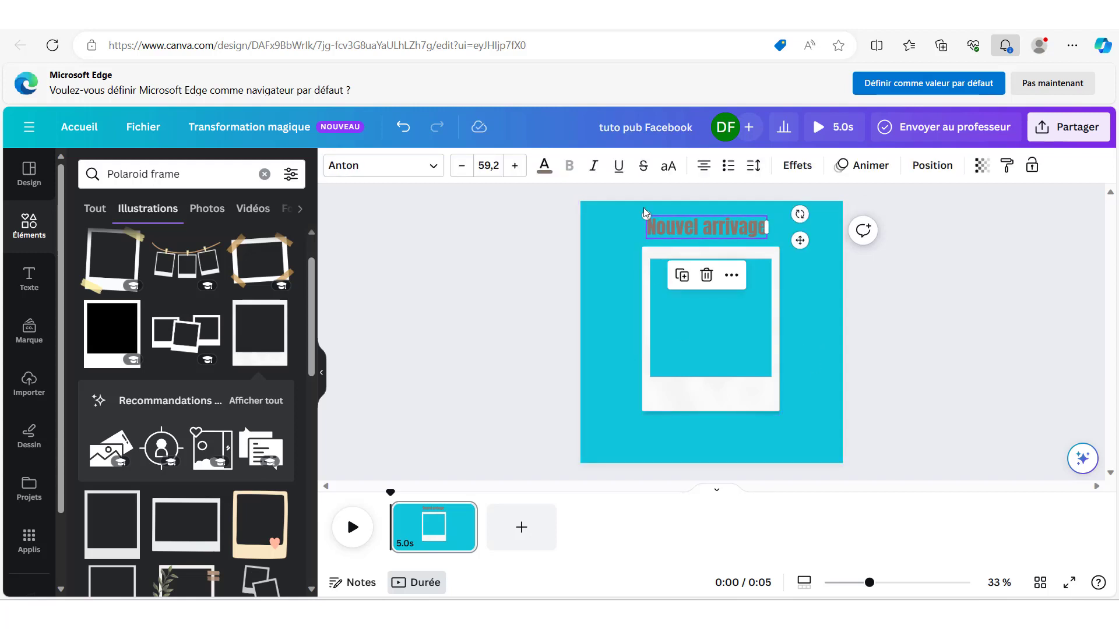
pyautogui.click(682, 277)
pyautogui.moveTo(689, 234); pyautogui.dragTo(700, 440)
pyautogui.doubleClick(699, 439)
pyautogui.write('W')
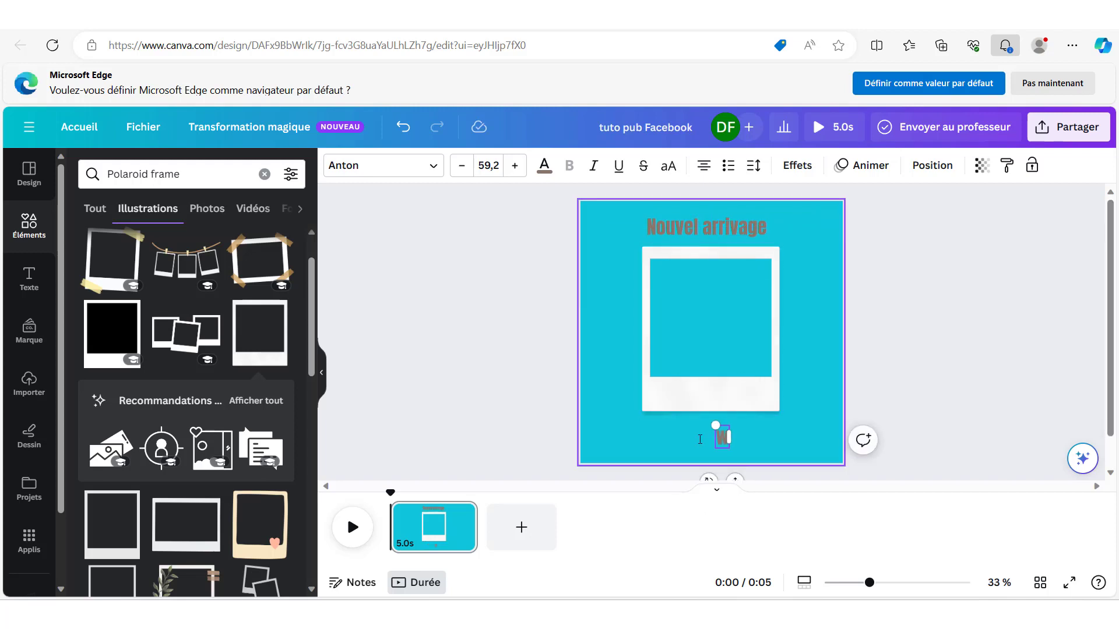
pyautogui.write('WW')
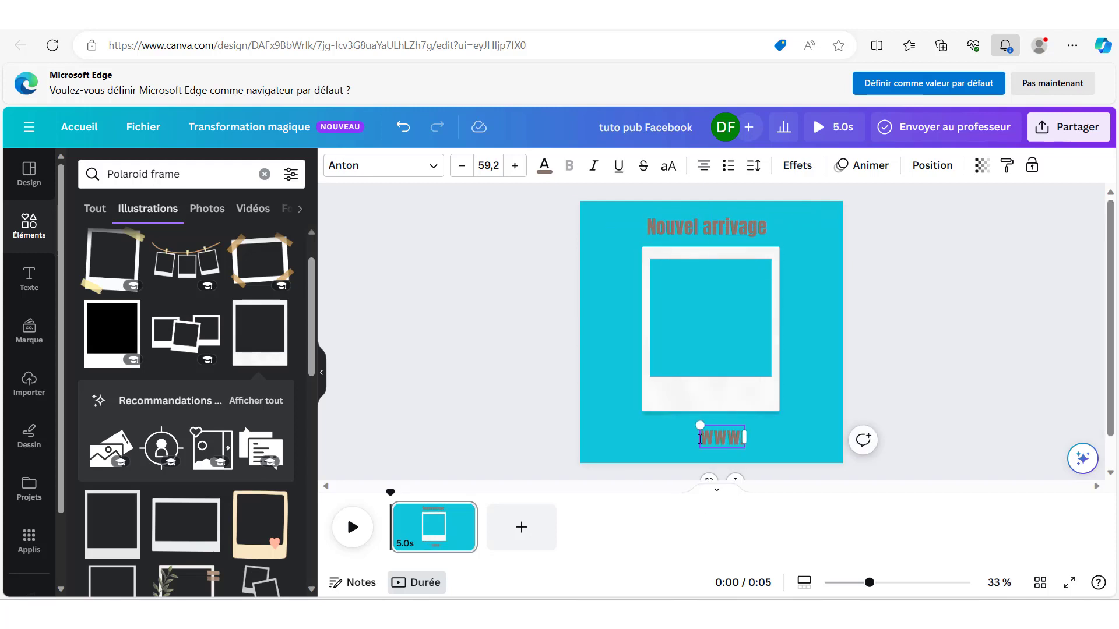
pyautogui.write('.cha')
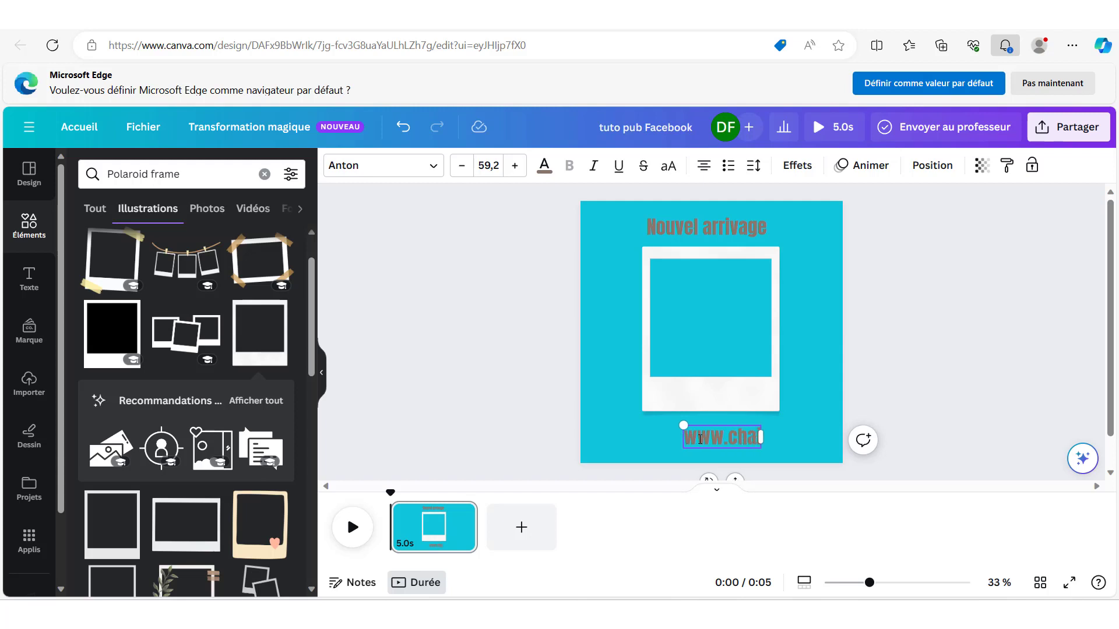
pyautogui.write('ussureste')
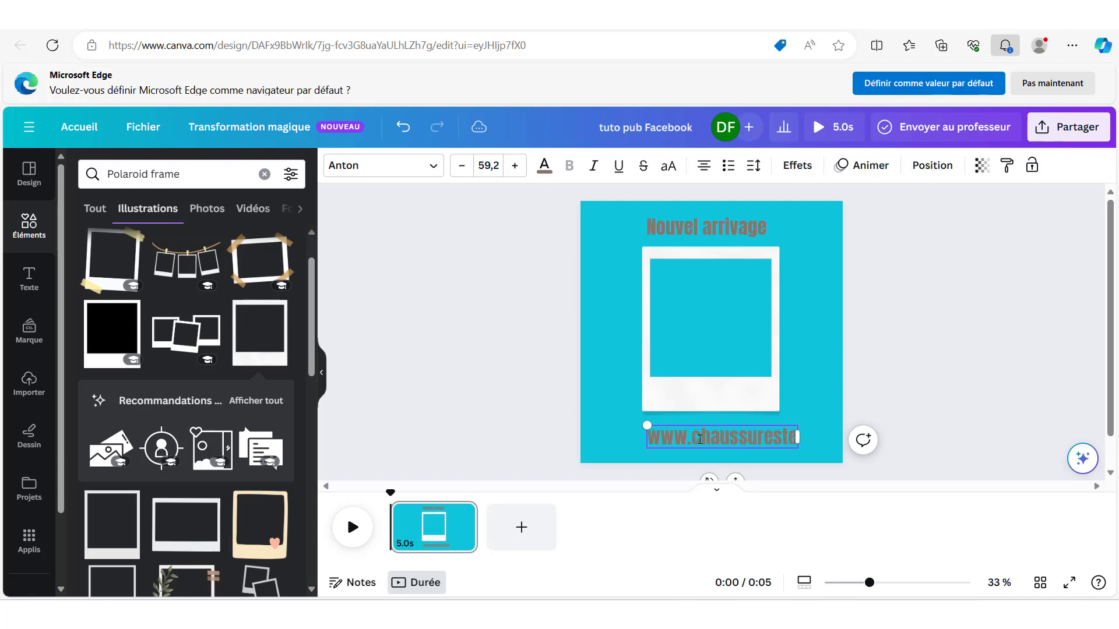
pyautogui.write('ndances')
pyautogui.write('.com')
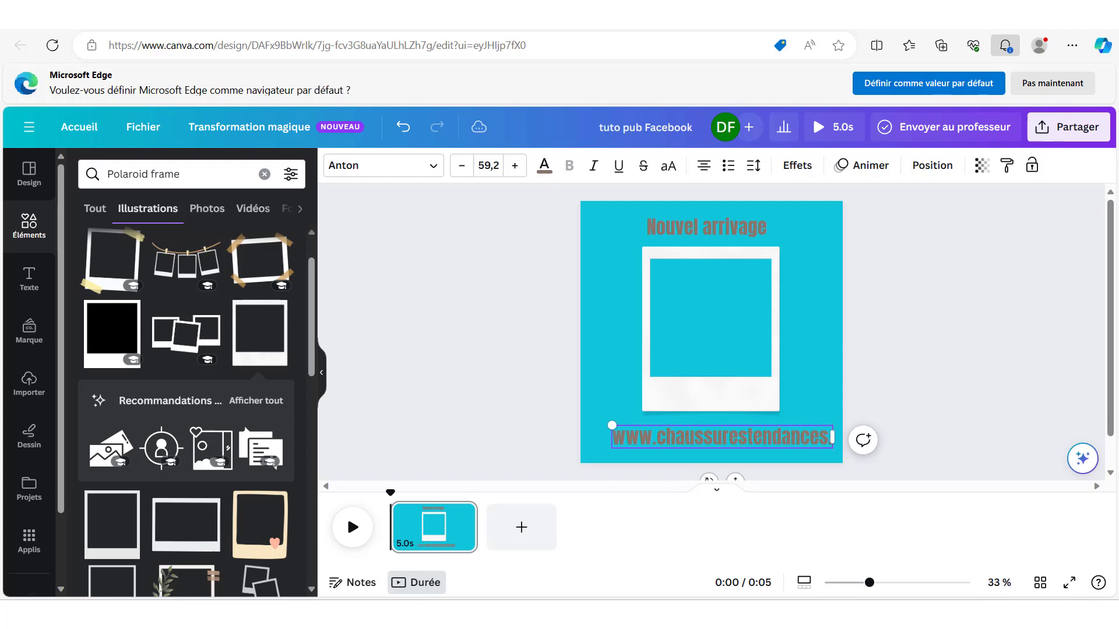
pyautogui.moveTo(602, 425); pyautogui.dragTo(727, 465)
pyautogui.click(796, 437)
# Convert the "Nouvel arrivage" heading to uppercase and recentre it horizontally above the frame.
pyautogui.click(706, 228)
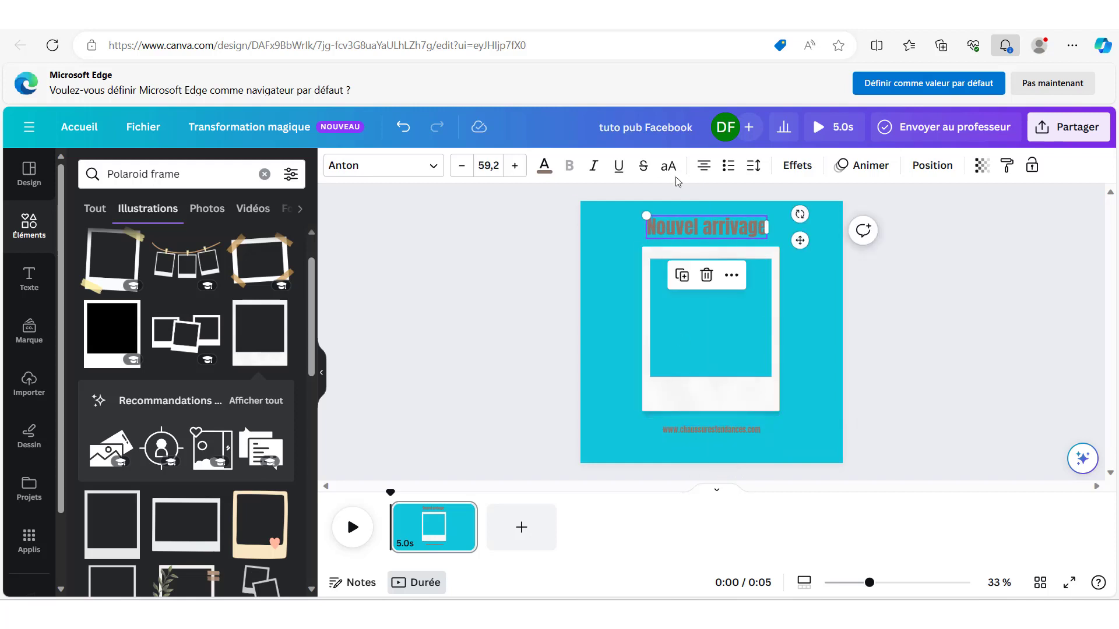
pyautogui.click(669, 166)
pyautogui.click(794, 307)
pyautogui.click(704, 229)
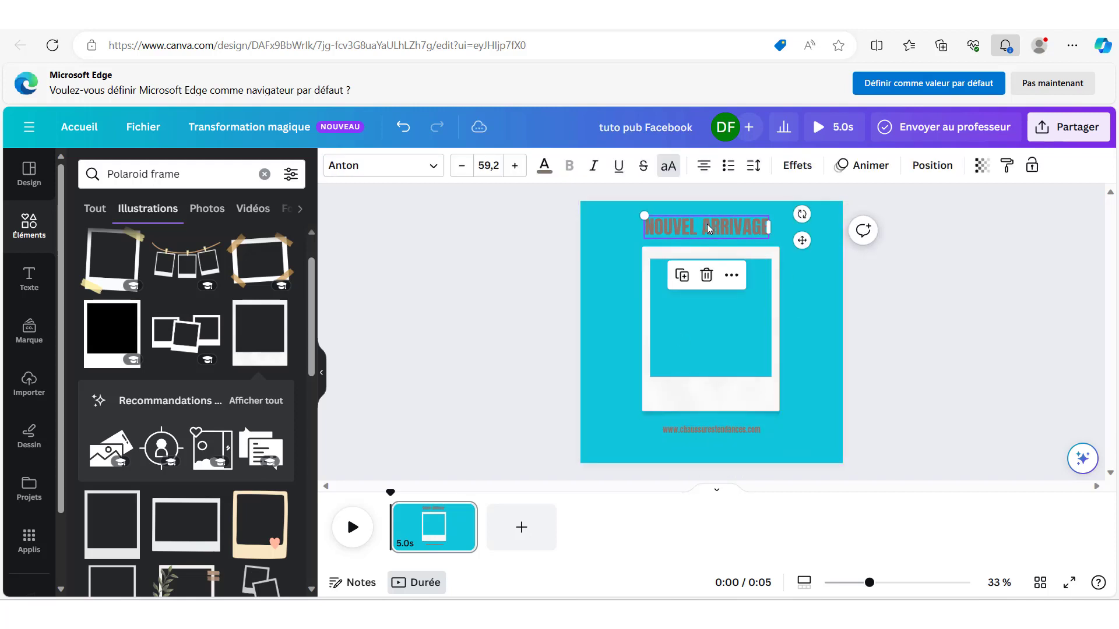
pyautogui.moveTo(706, 229); pyautogui.dragTo(709, 225)
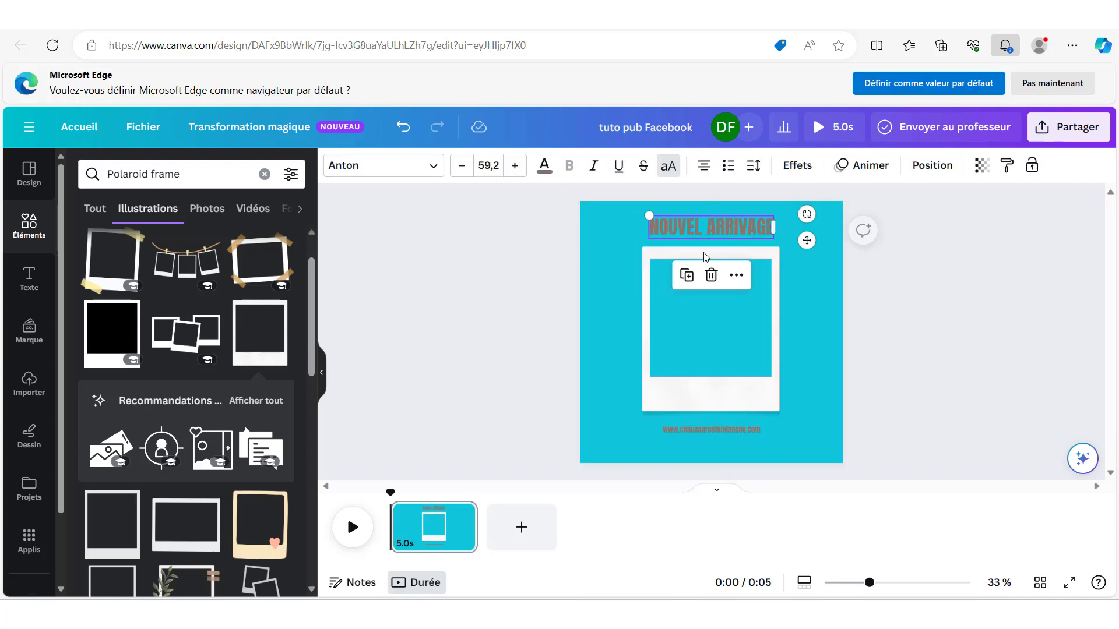
# Colour the web address white from Palette 1, enlarge it to size 25.3 and recentre it beneath the frame.
pyautogui.click(701, 429)
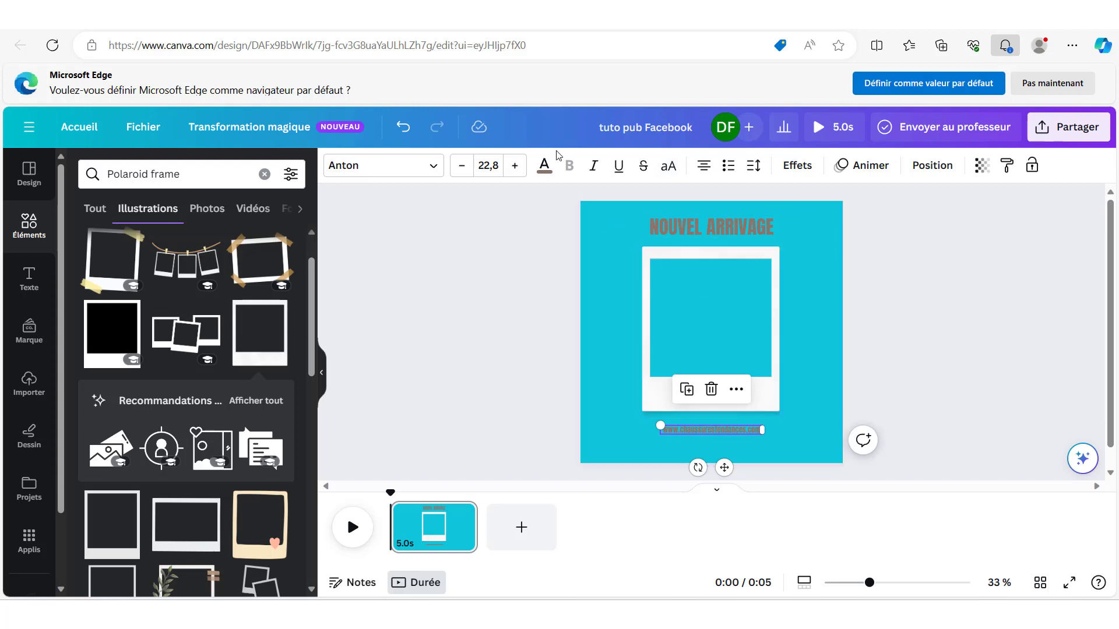
pyautogui.click(545, 169)
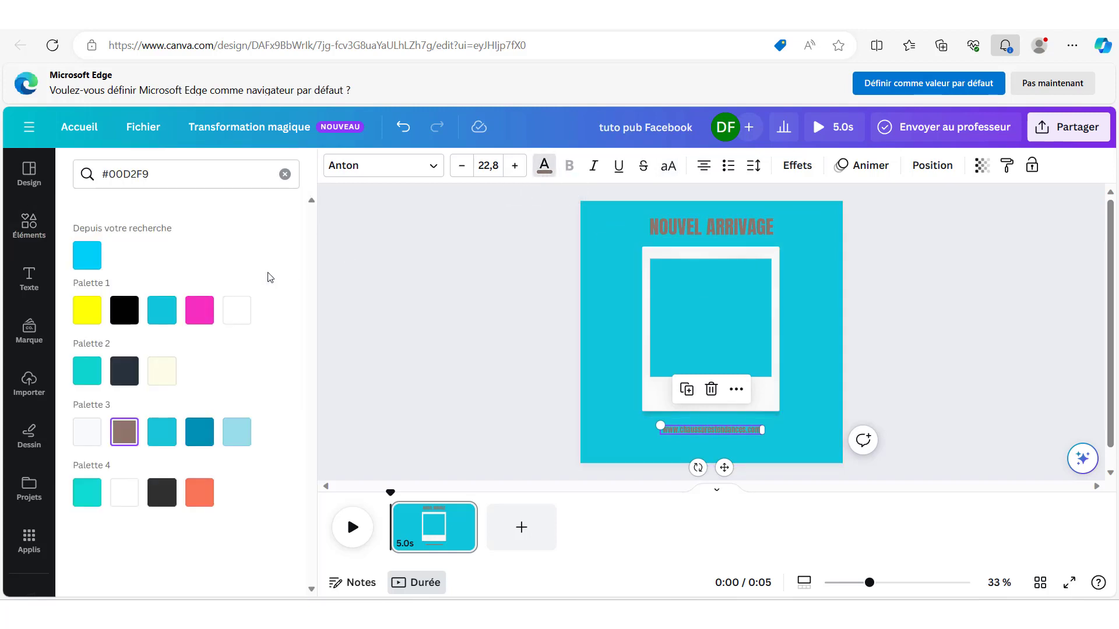
pyautogui.click(228, 310)
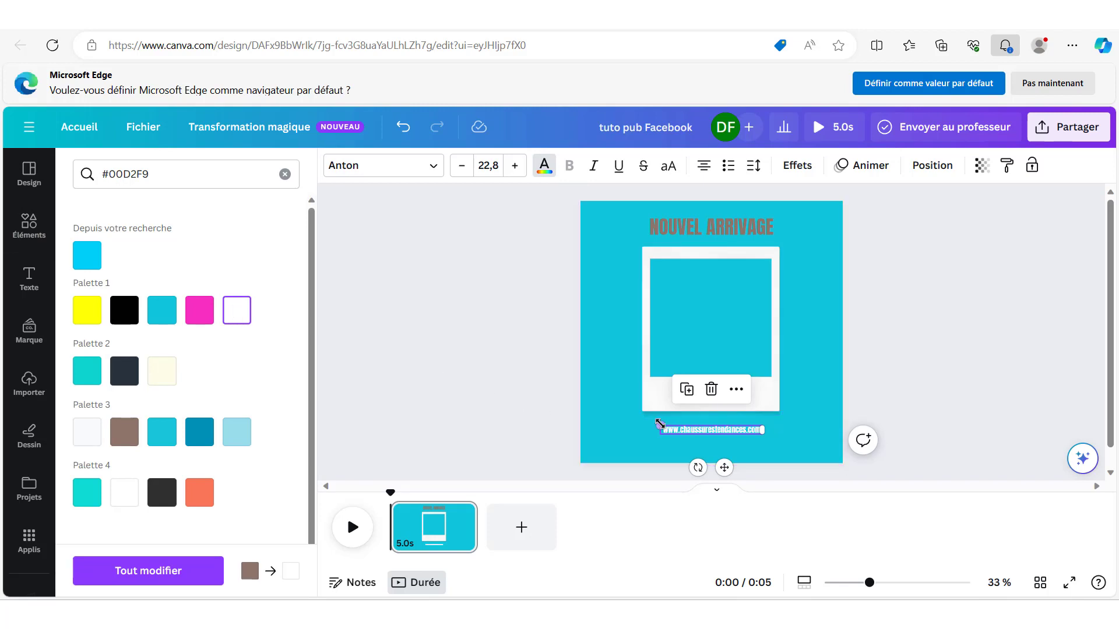
pyautogui.moveTo(659, 426); pyautogui.dragTo(647, 420)
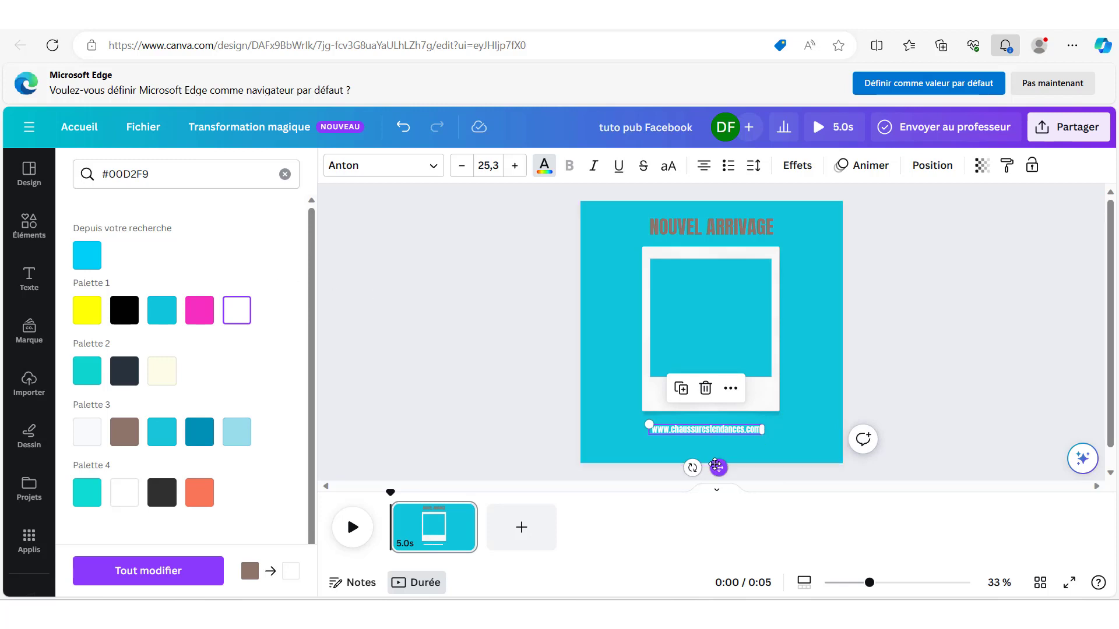
pyautogui.moveTo(719, 467); pyautogui.dragTo(724, 468)
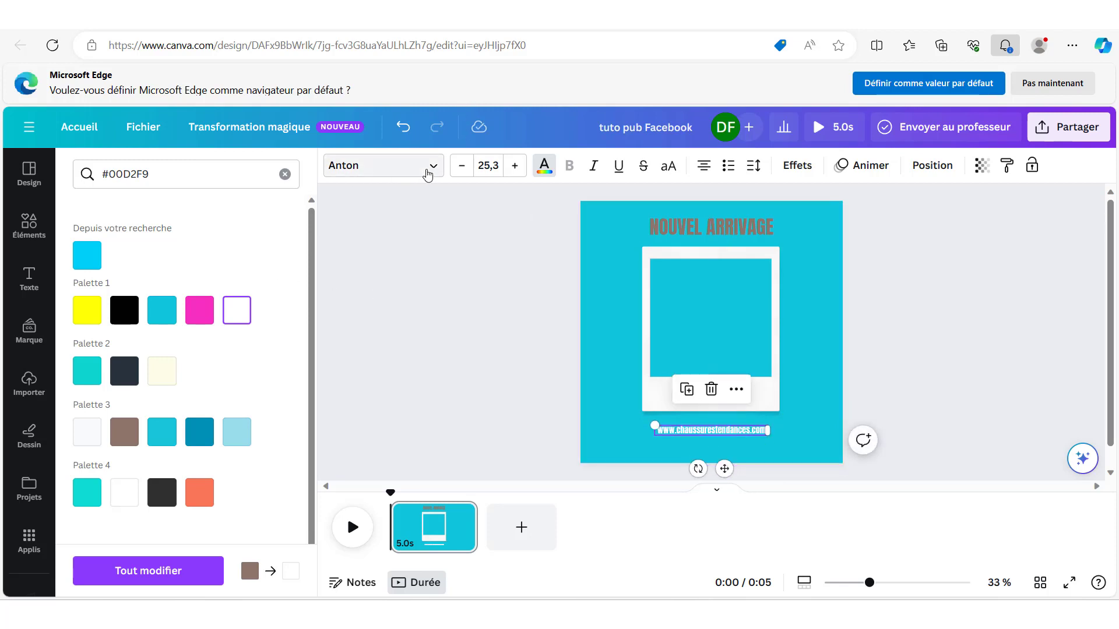
# Set the web address in Montserrat Classic and resize it to 22.6 so it fits on one line beneath the frame.
pyautogui.click(395, 172)
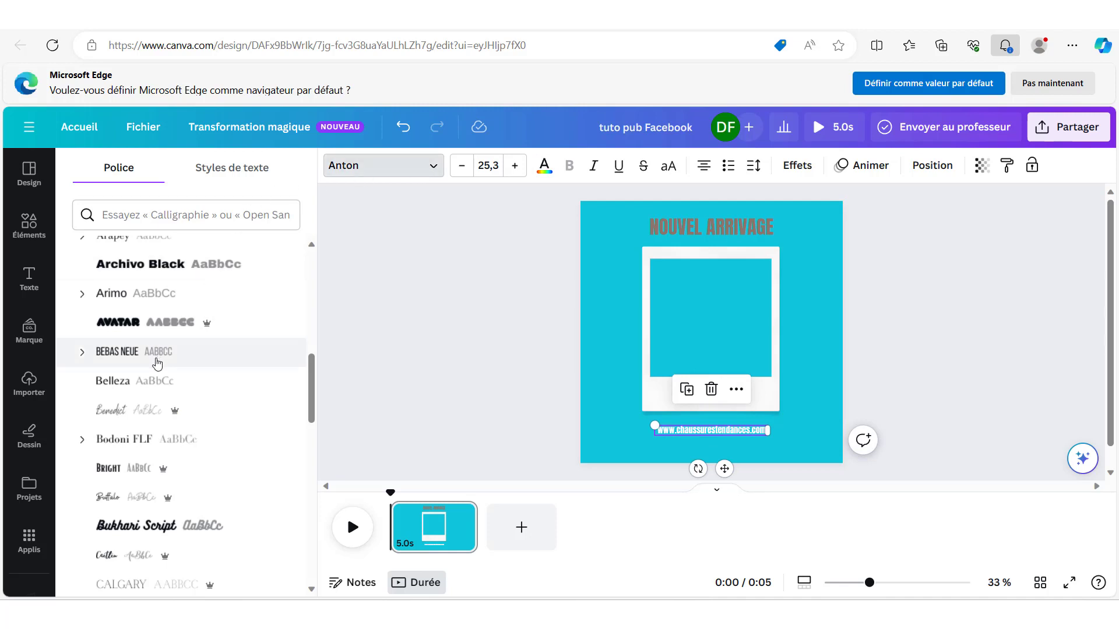
pyautogui.scroll(5, 155, 377)
pyautogui.scroll(5, 155, 378)
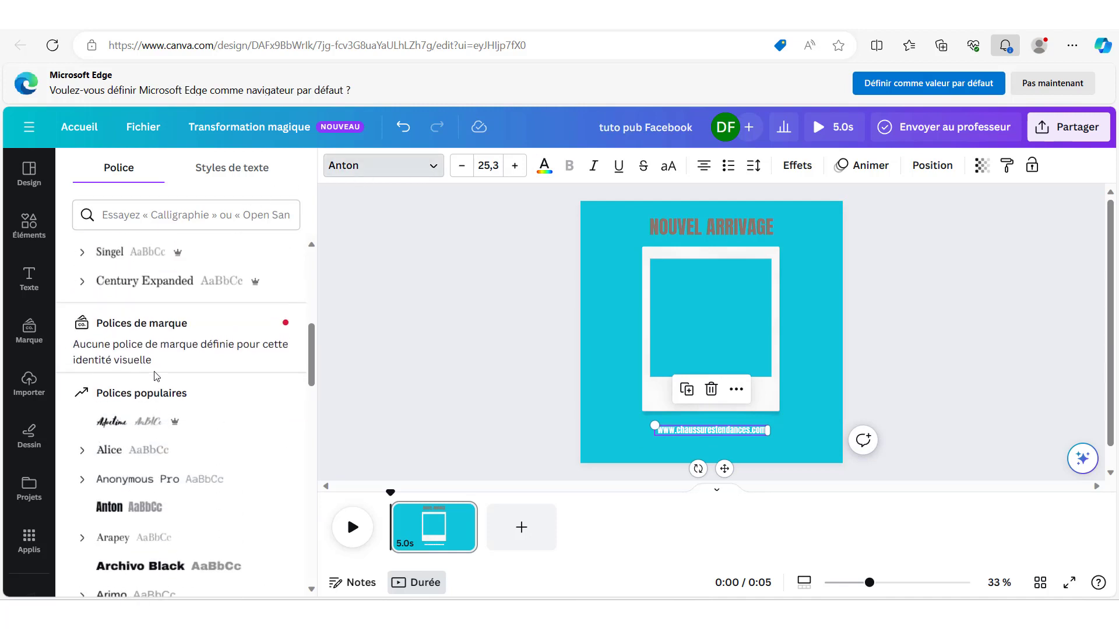
pyautogui.click(155, 389)
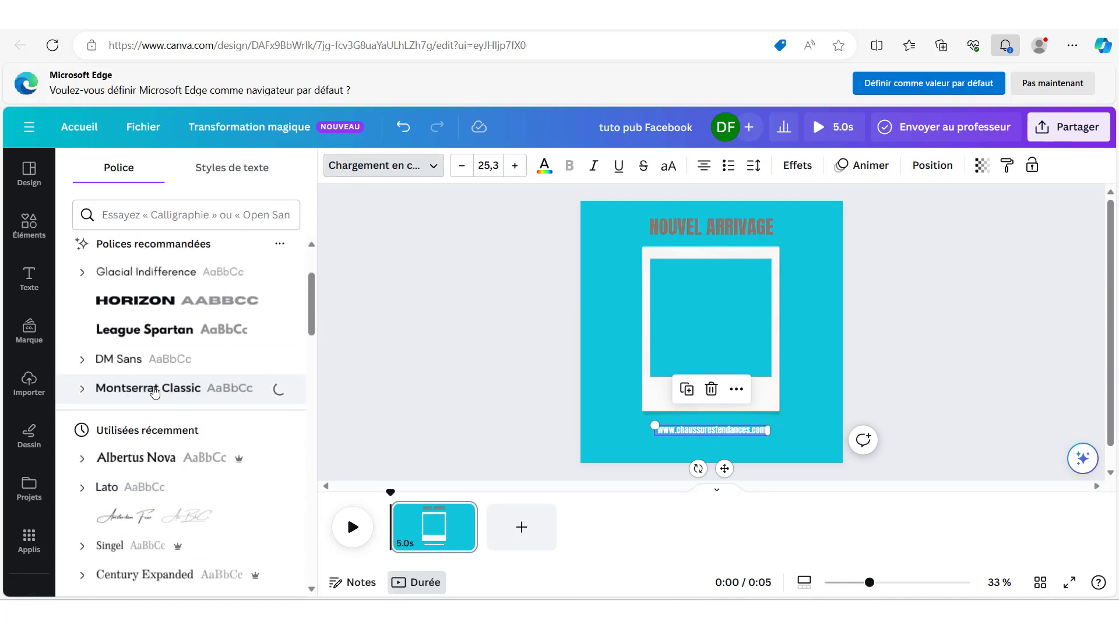
pyautogui.moveTo(769, 436)
pyautogui.mouseDown()
pyautogui.moveTo(795, 437)
pyautogui.moveTo(783, 437)
pyautogui.mouseUp()
pyautogui.moveTo(654, 425); pyautogui.dragTo(667, 423)
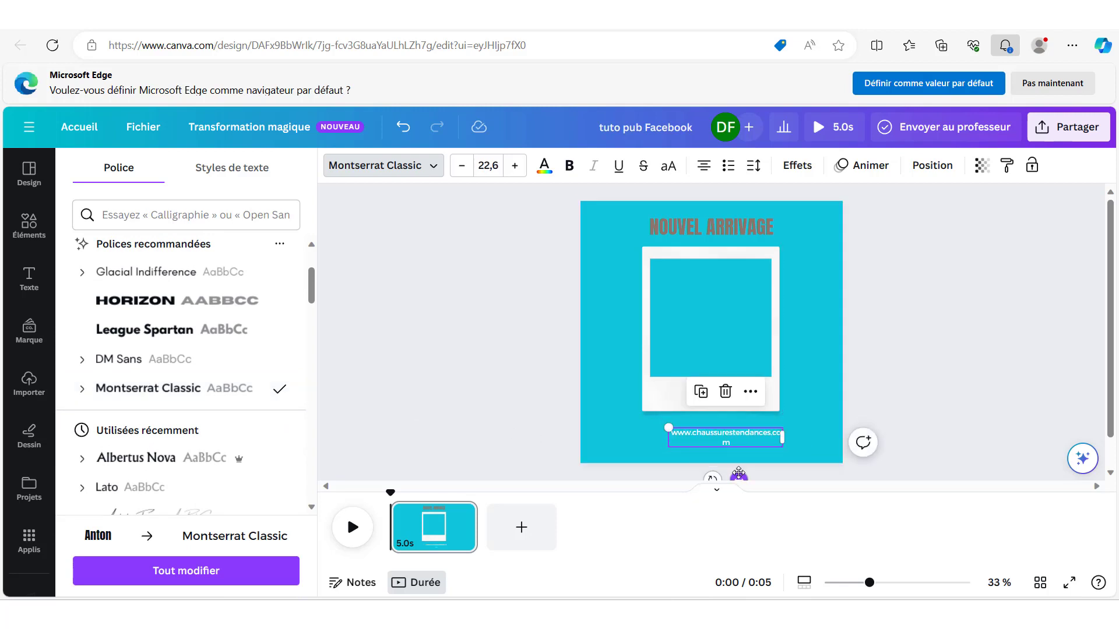
pyautogui.moveTo(776, 446)
pyautogui.mouseDown()
pyautogui.moveTo(763, 445)
pyautogui.moveTo(772, 433)
pyautogui.mouseUp()
pyautogui.click(615, 416)
# Try the brown of Palette 3 on the web address, and return it to the white of Palette 1.
pyautogui.click(668, 430)
pyautogui.click(542, 166)
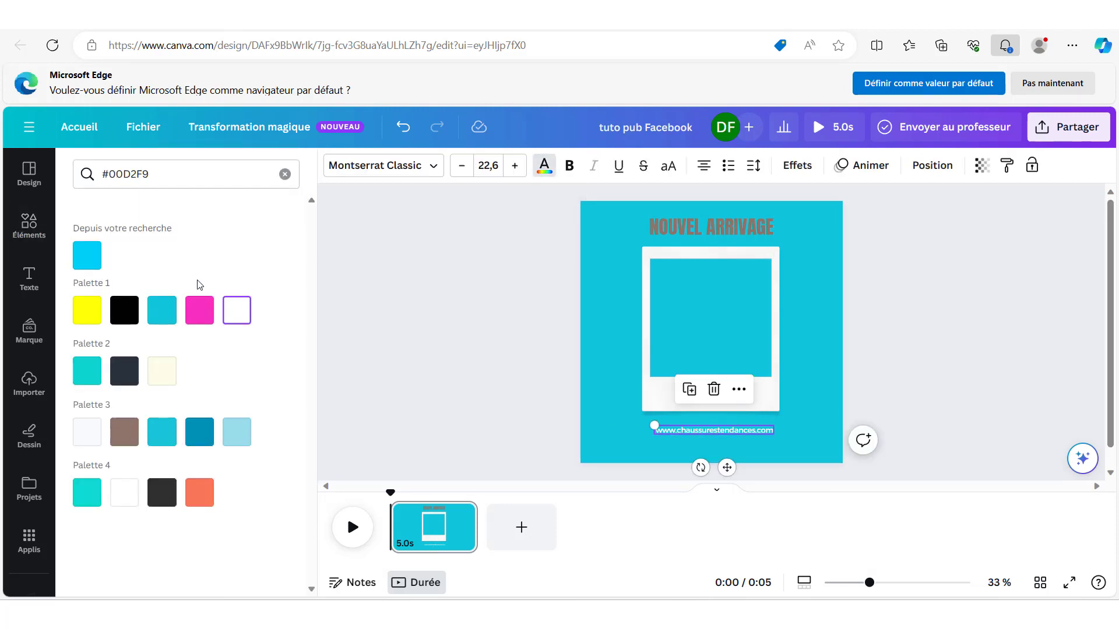
pyautogui.click(125, 445)
pyautogui.click(588, 427)
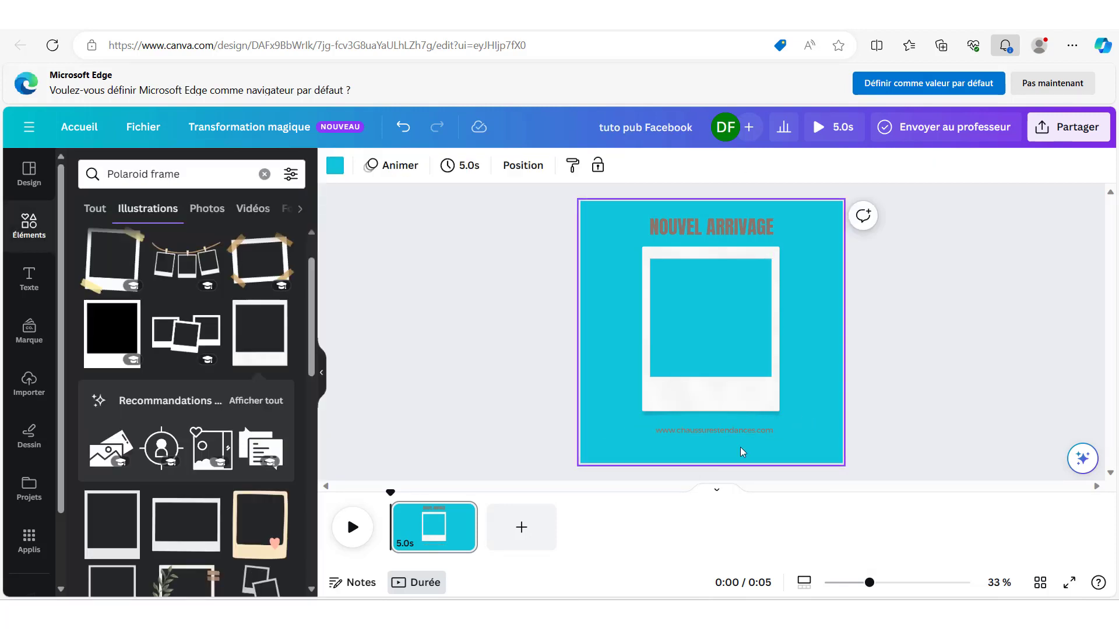
pyautogui.click(735, 431)
pyautogui.click(545, 165)
pyautogui.click(237, 310)
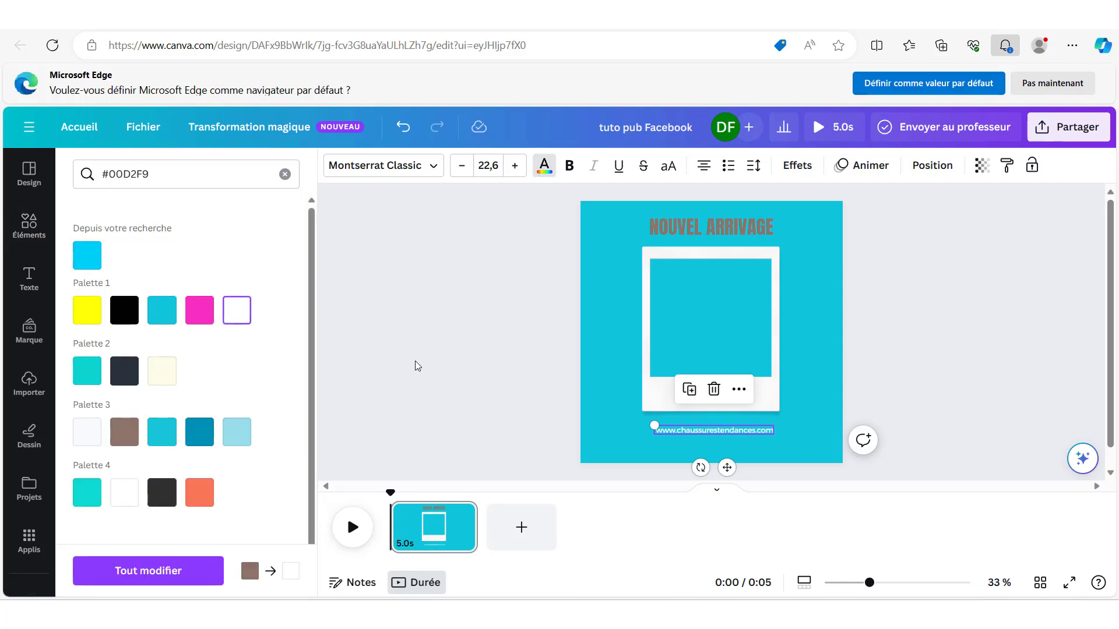
# Recentre the web address horizontally beneath the Polaroid frame.
pyautogui.click(793, 421)
pyautogui.moveTo(725, 430); pyautogui.dragTo(723, 430)
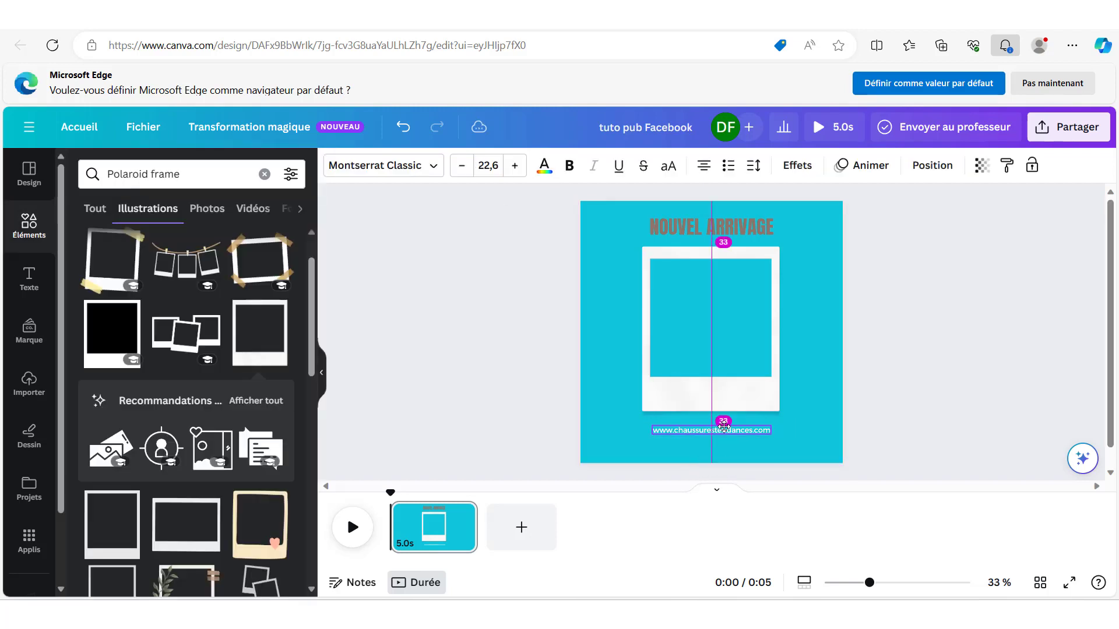
pyautogui.click(819, 348)
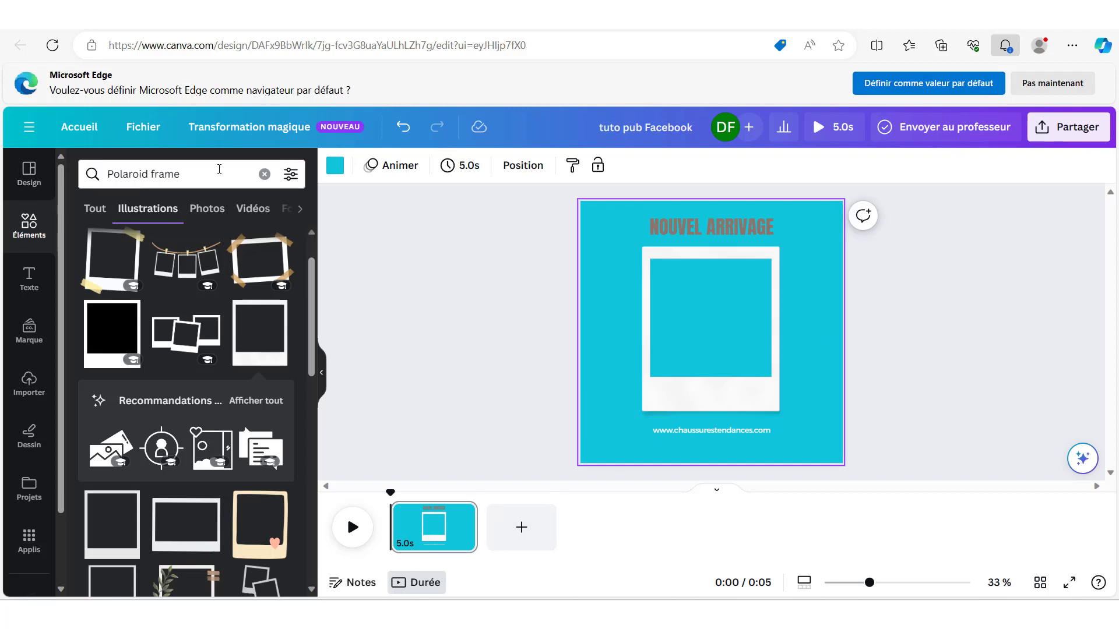
# Search the elements for "chaussures" and add the photos of the white sneakers and the red high-top sneakers to the page.
pyautogui.click(265, 175)
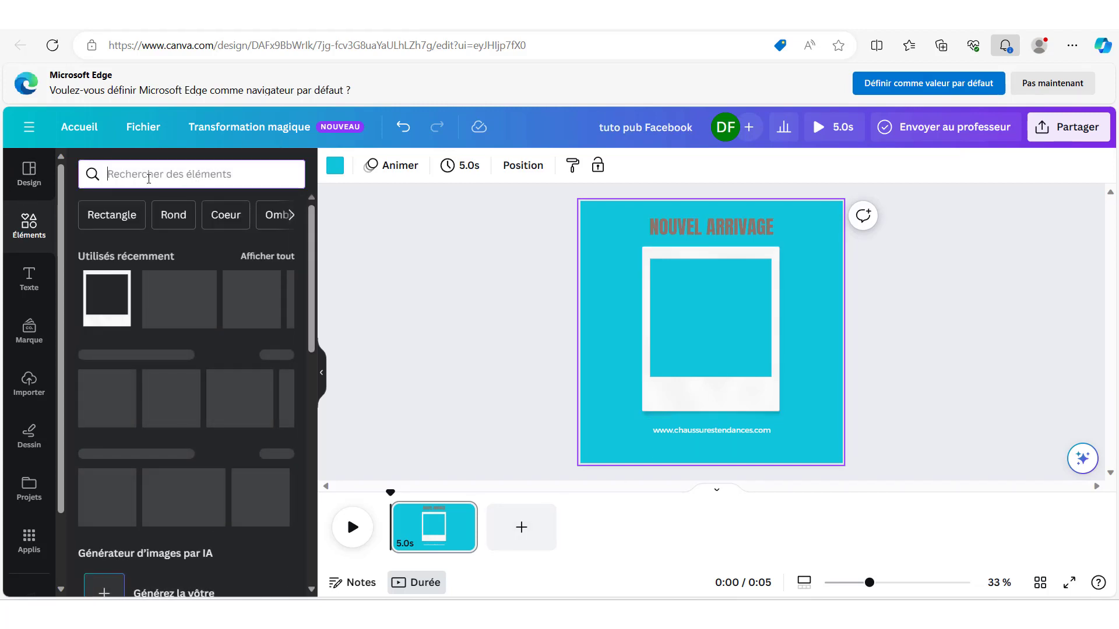
pyautogui.click(148, 179)
pyautogui.write('chaussures')
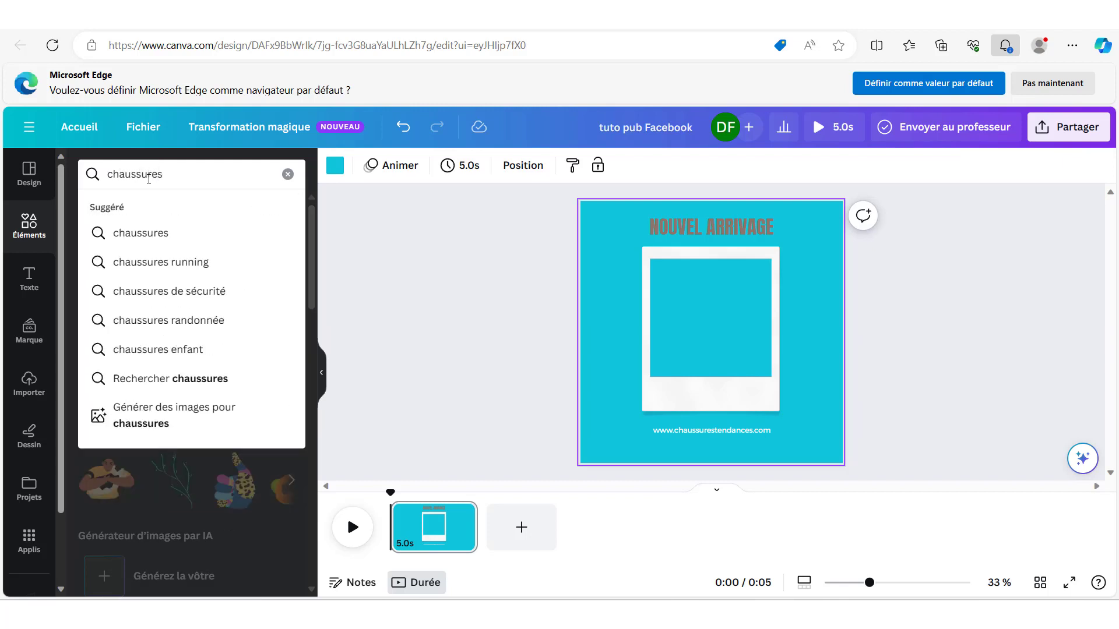
pyautogui.press('Return')
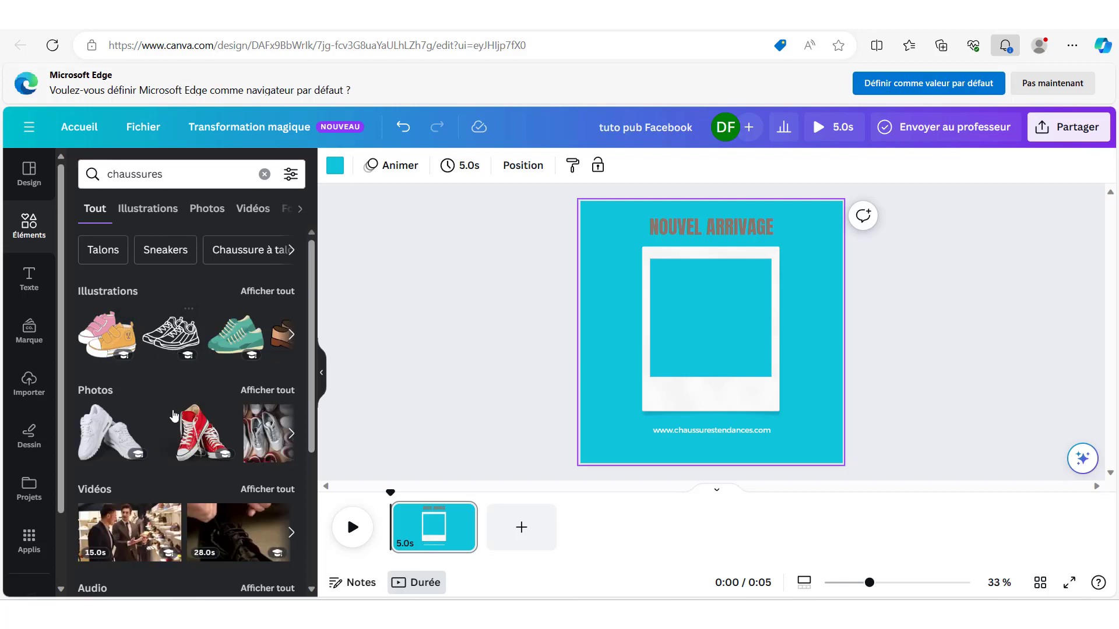
pyautogui.click(99, 441)
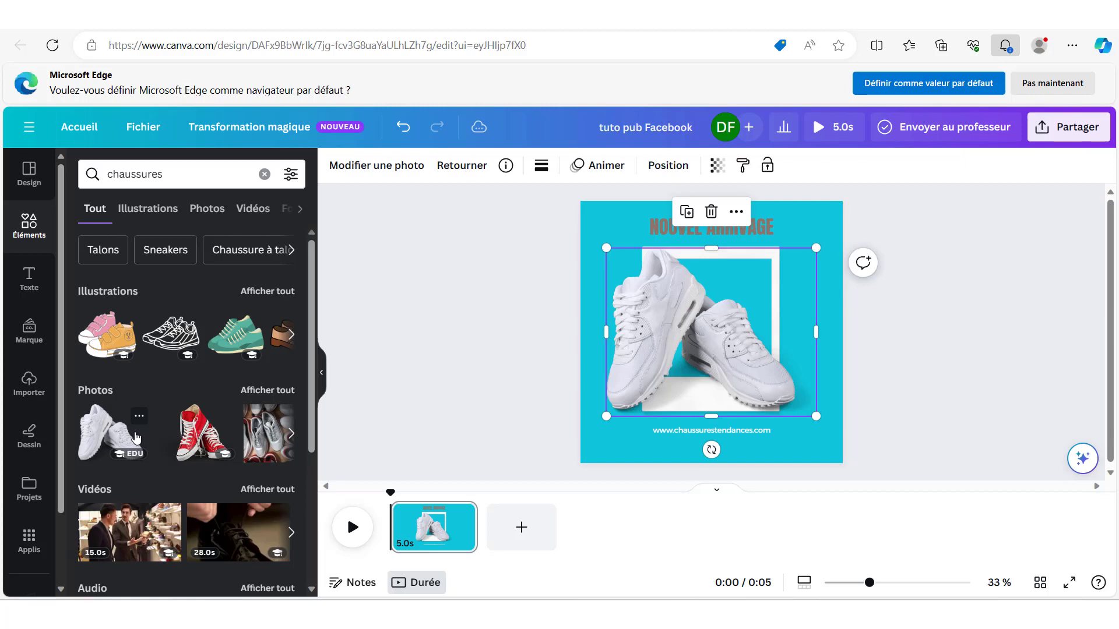
pyautogui.click(200, 443)
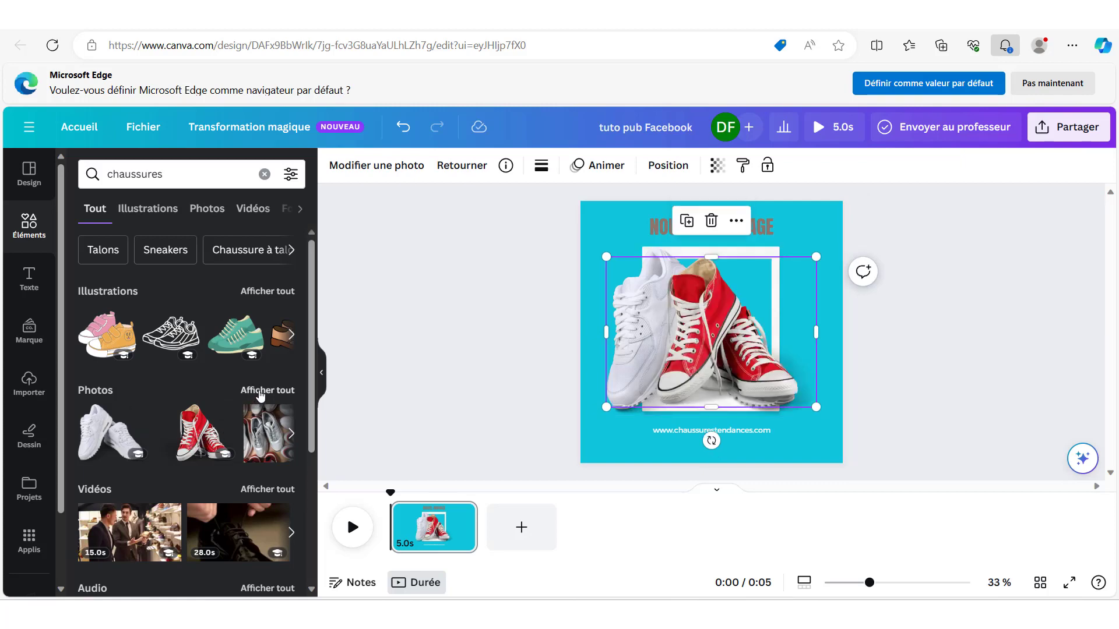
# From the full list of shoe photos, add the navy suede shoes, the beige sneakers with orange stripes and the tan boots.
pyautogui.click(261, 392)
pyautogui.scroll(-5, 233, 396)
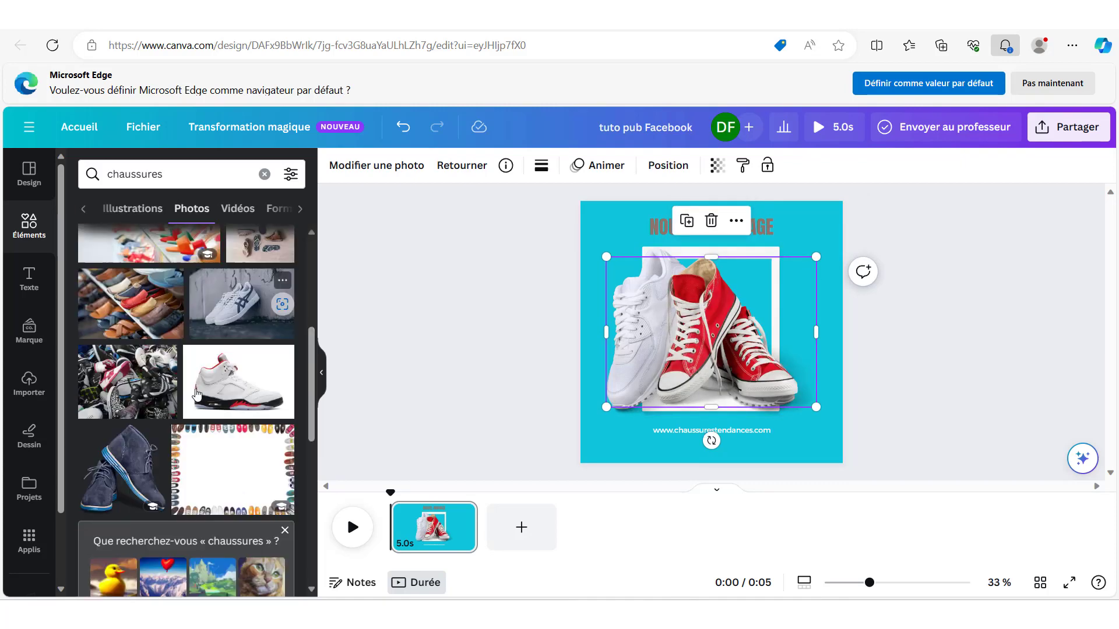
pyautogui.click(125, 415)
pyautogui.scroll(-5, 212, 412)
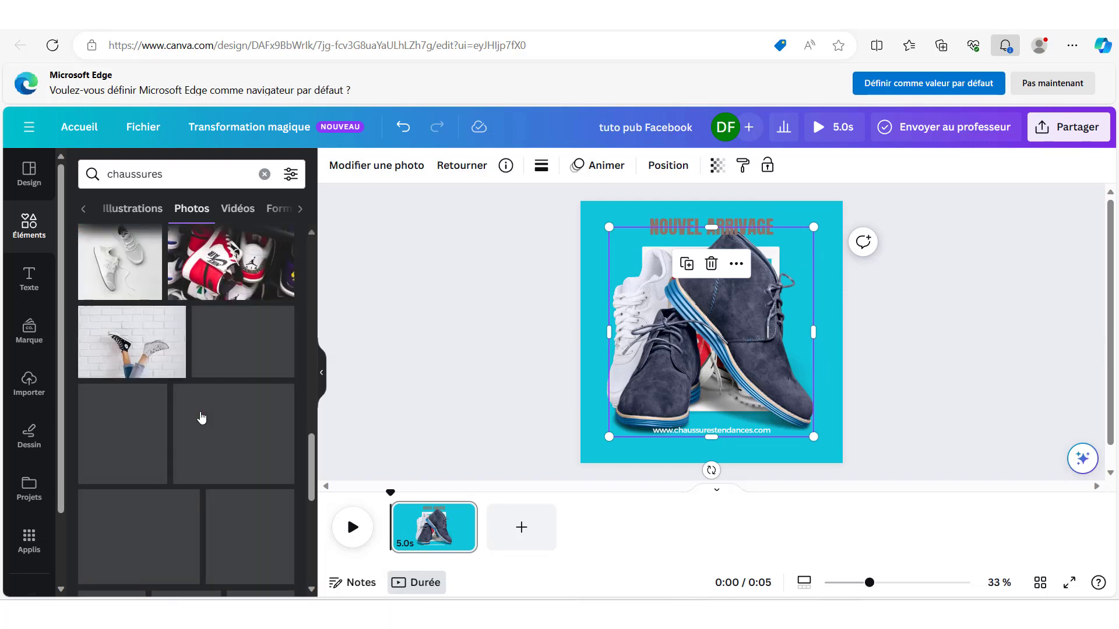
pyautogui.click(201, 361)
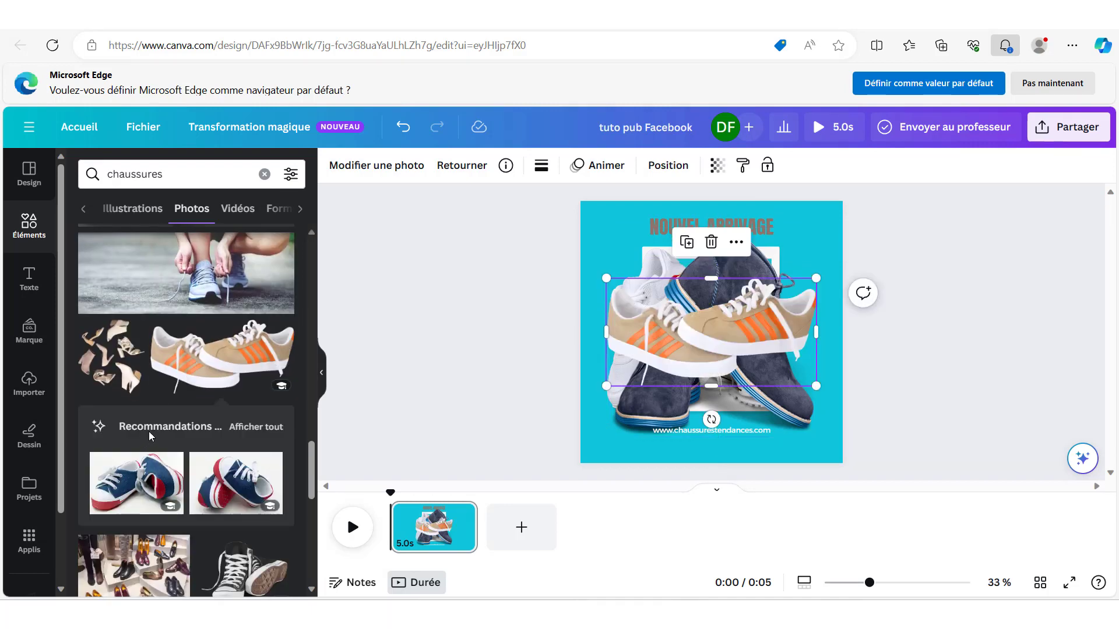
pyautogui.scroll(-4, 157, 419)
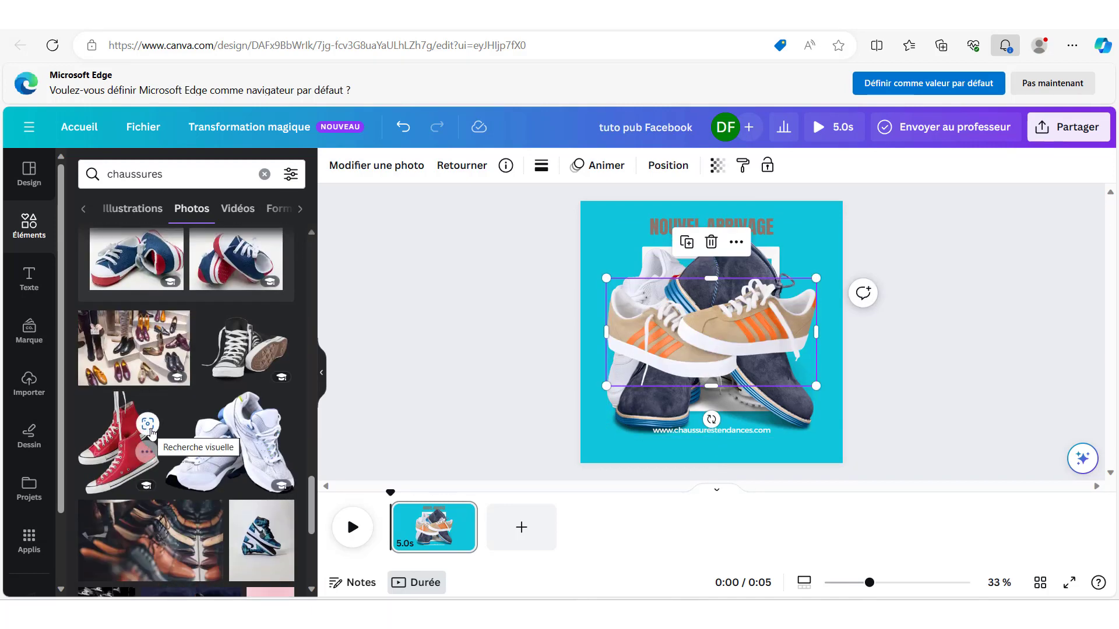
pyautogui.scroll(-6, 150, 431)
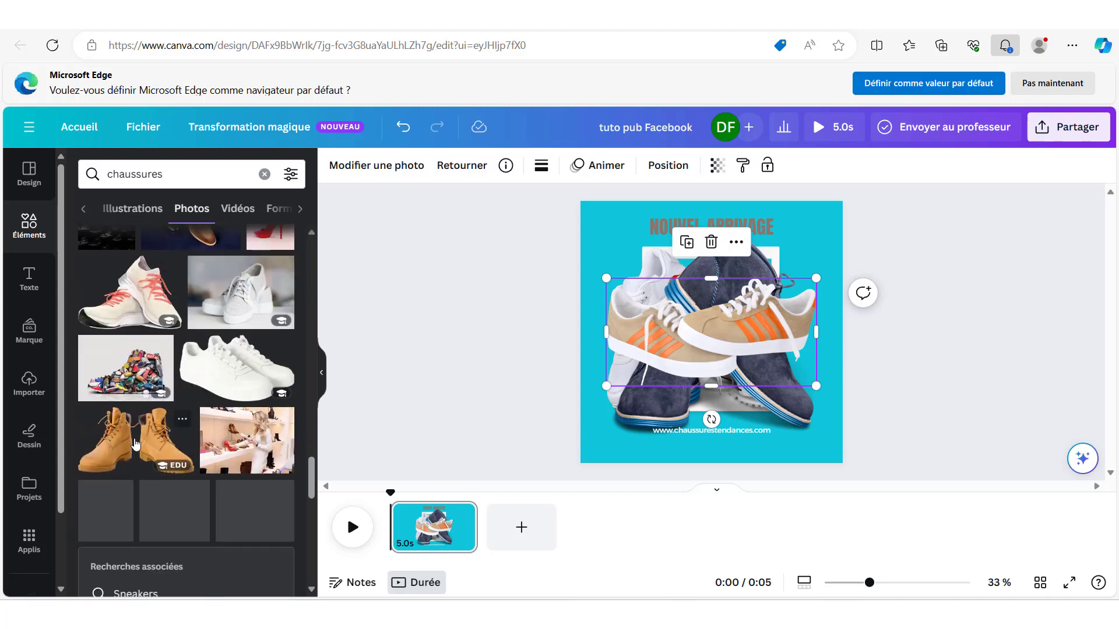
pyautogui.click(135, 444)
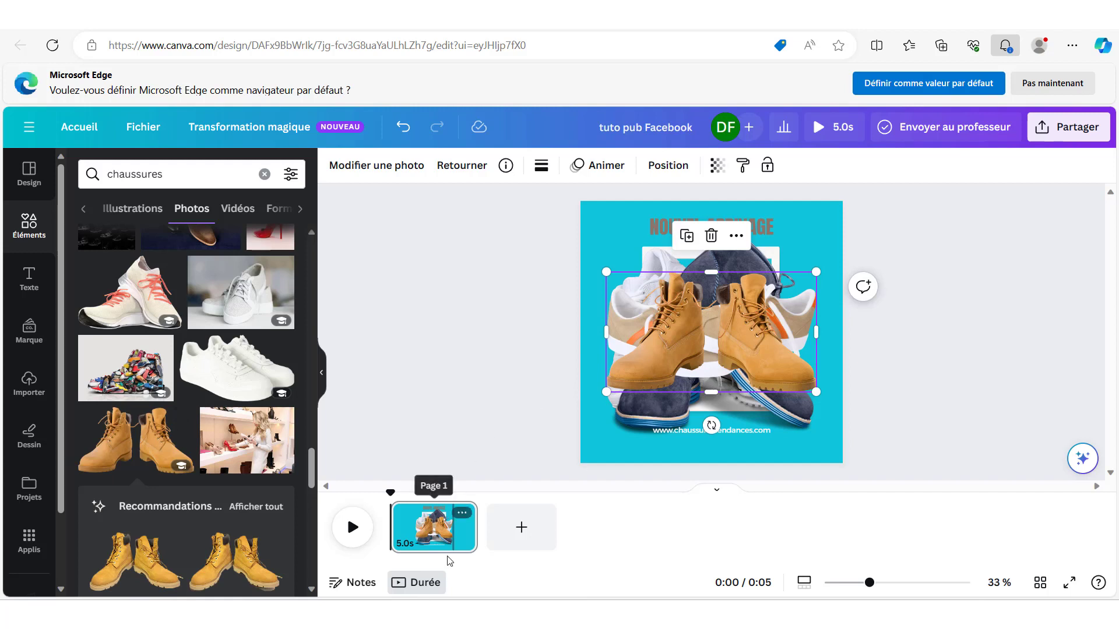
# Duplicate the page and delete every shoe photo from the copy except the white sneakers.
pyautogui.click(462, 515)
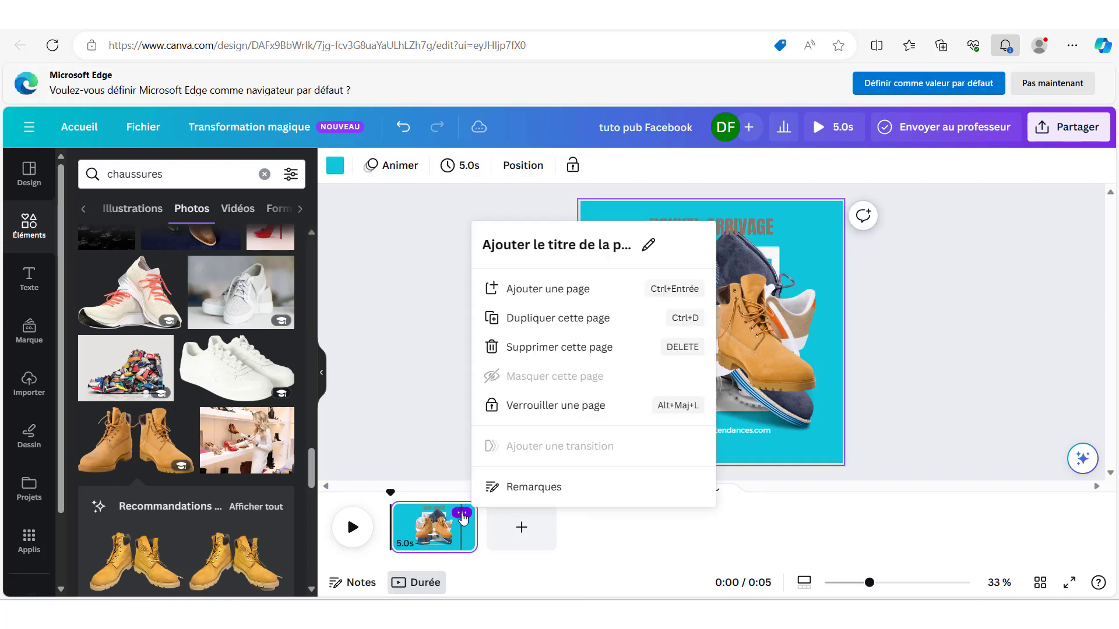
pyautogui.click(534, 319)
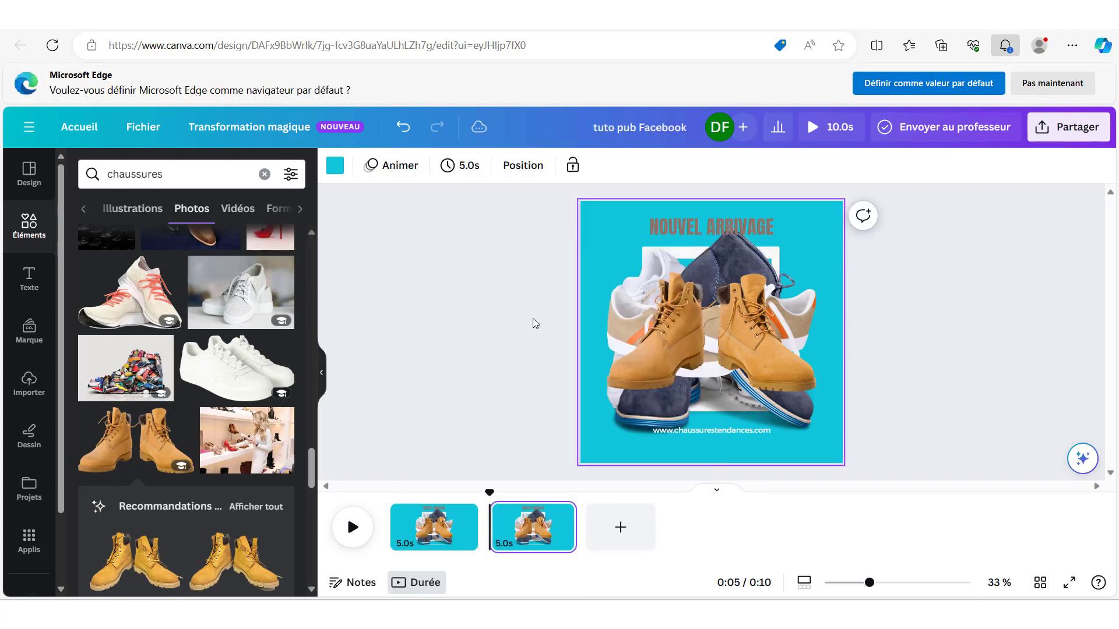
pyautogui.click(648, 355)
pyautogui.press('Delete')
pyautogui.click(648, 355)
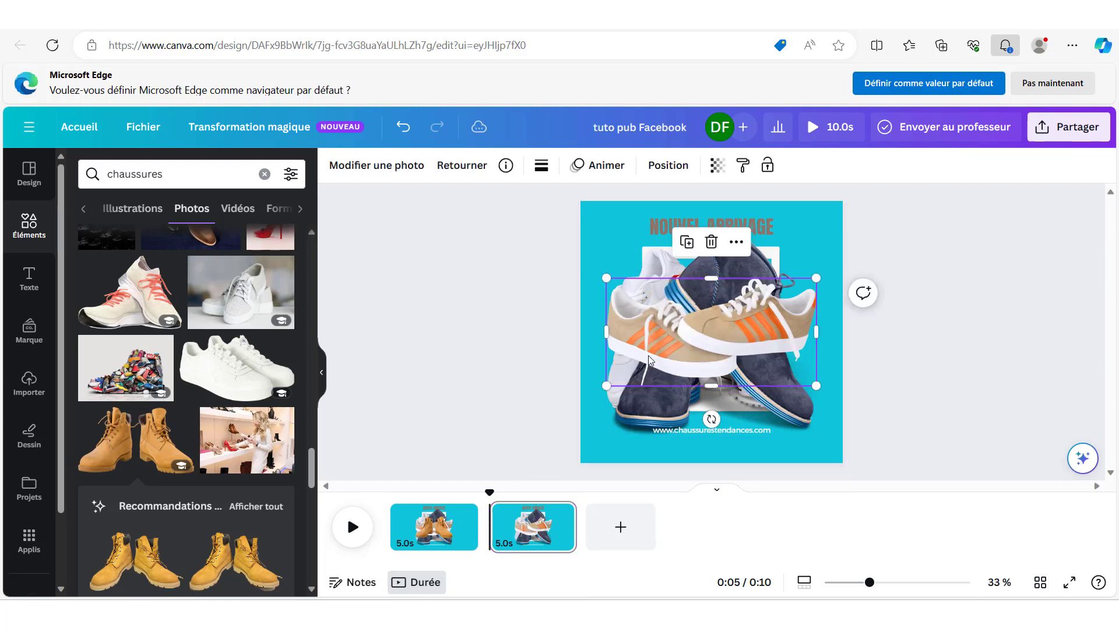
pyautogui.press('Delete')
pyautogui.click(648, 355)
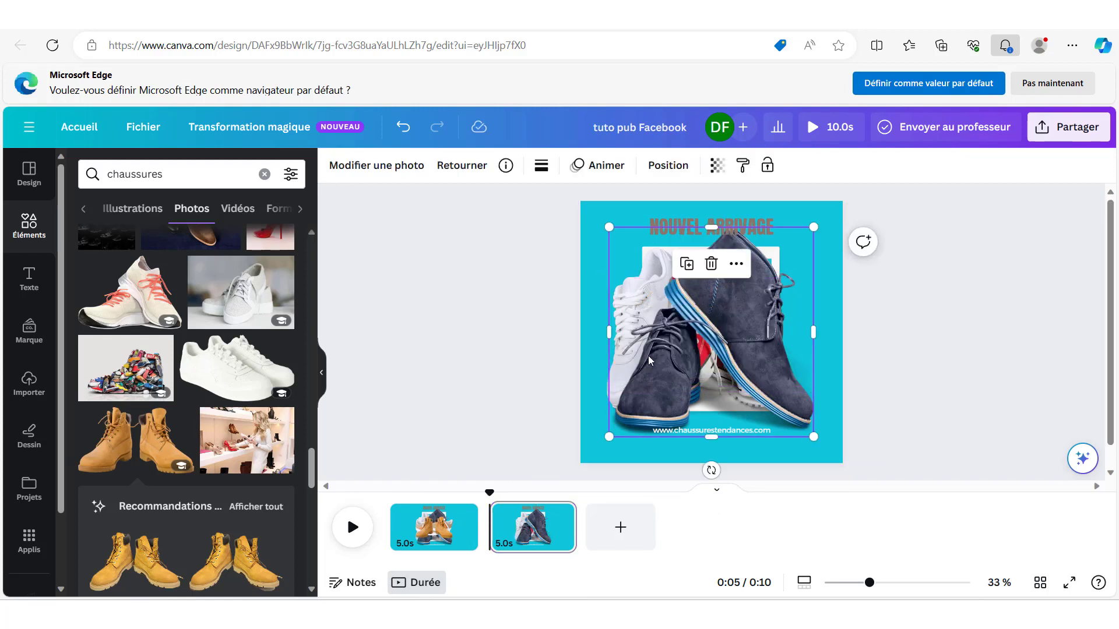
pyautogui.press('Delete')
pyautogui.click(701, 356)
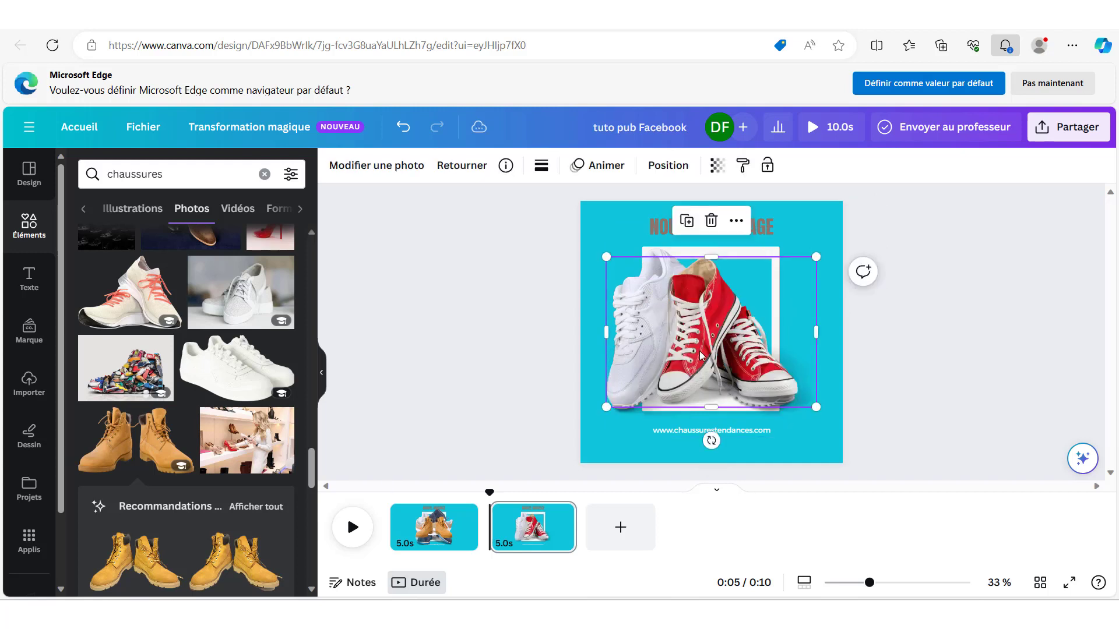
pyautogui.press('Delete')
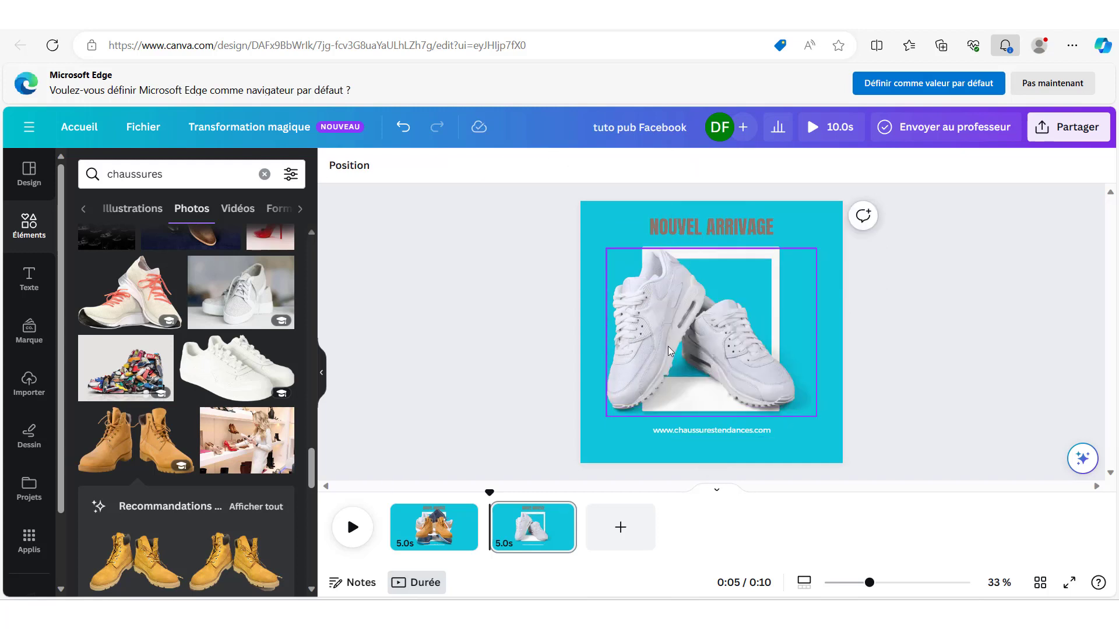
# Shrink the white sneakers on the second page and centre them inside the Polaroid frame's opening.
pyautogui.click(732, 369)
pyautogui.moveTo(817, 417); pyautogui.dragTo(785, 374)
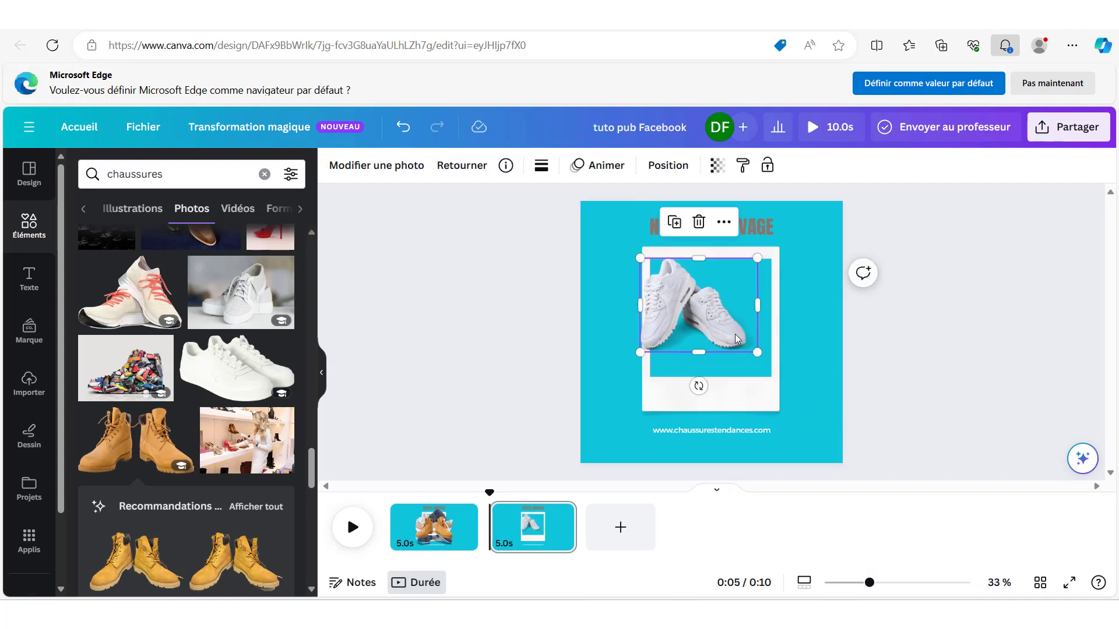
pyautogui.moveTo(735, 334); pyautogui.dragTo(749, 341)
pyautogui.click(822, 352)
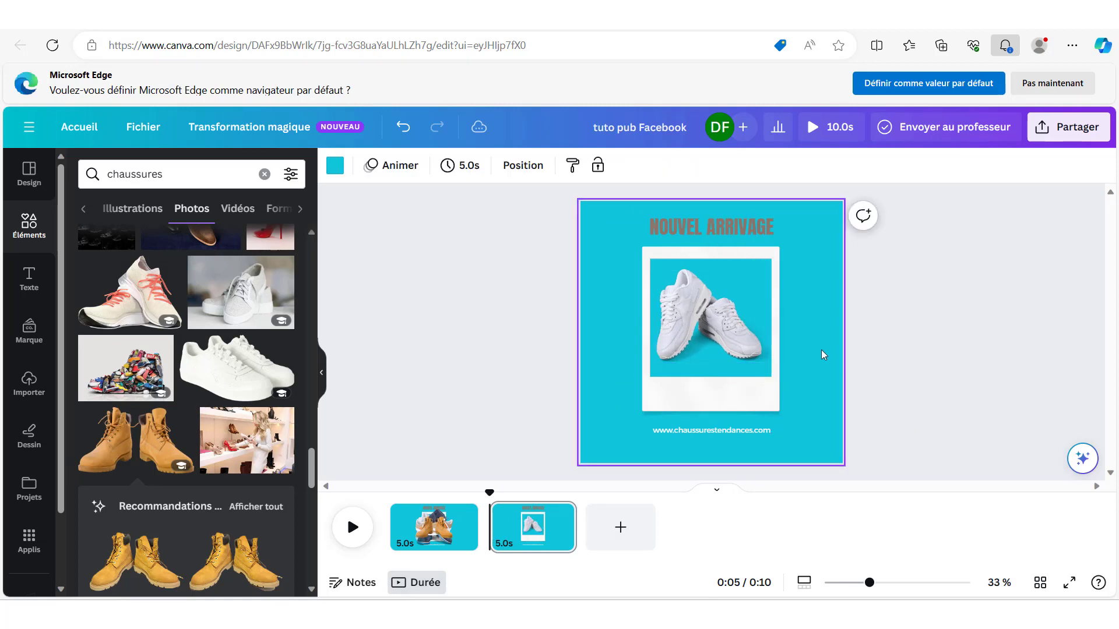
# Copy the red high-top sneakers from the first page onto the second and place them partly off the page's right edge.
pyautogui.scroll(-2, 276, 487)
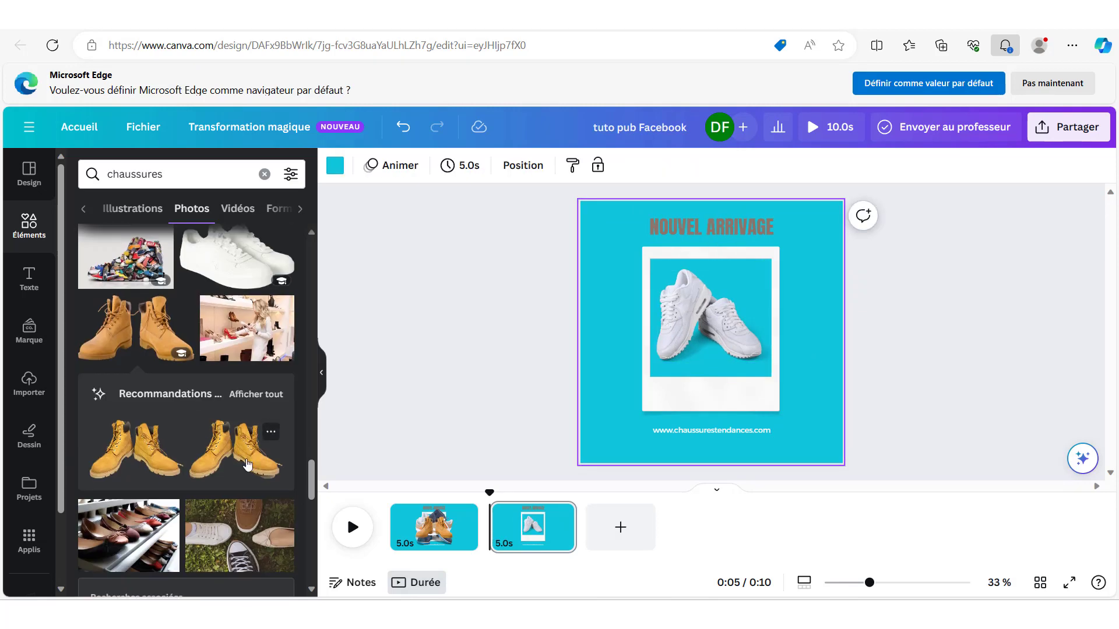
pyautogui.click(431, 532)
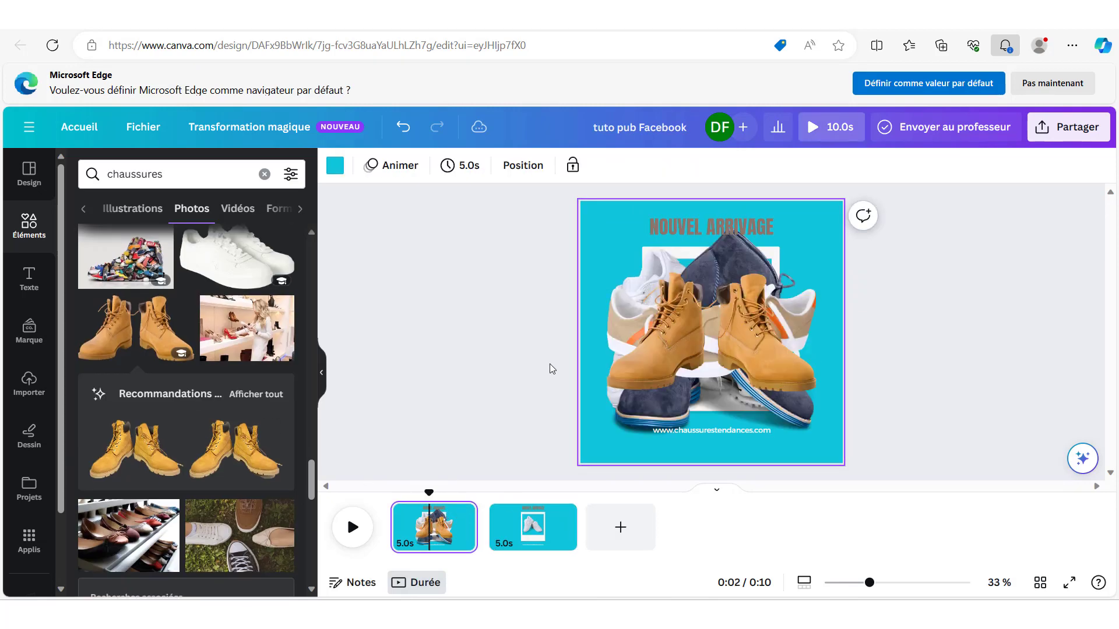
pyautogui.click(635, 407)
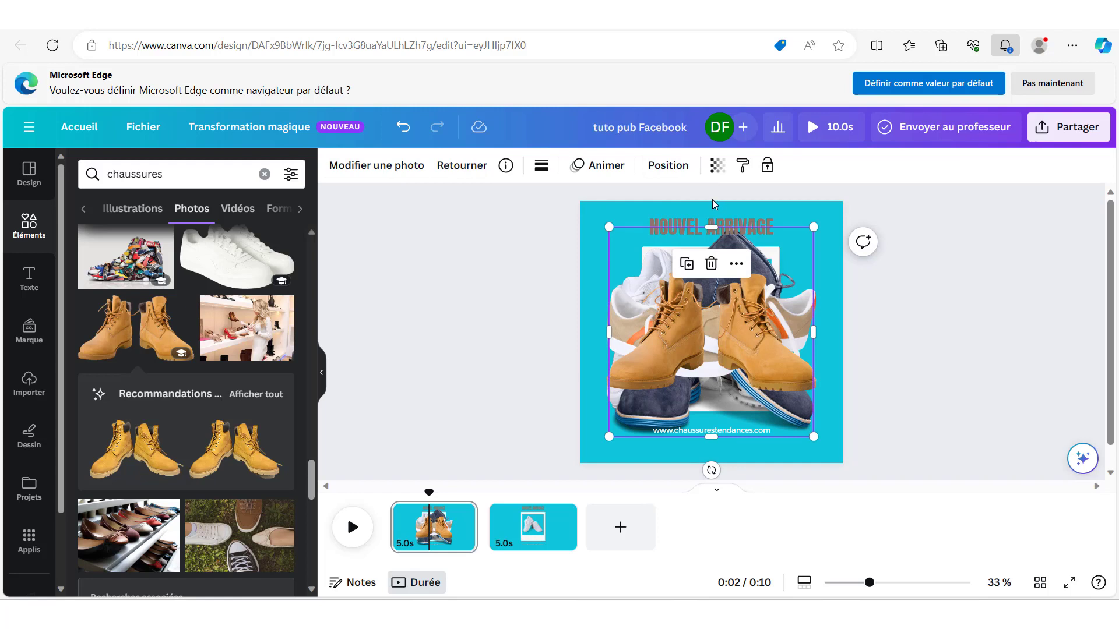
pyautogui.click(646, 170)
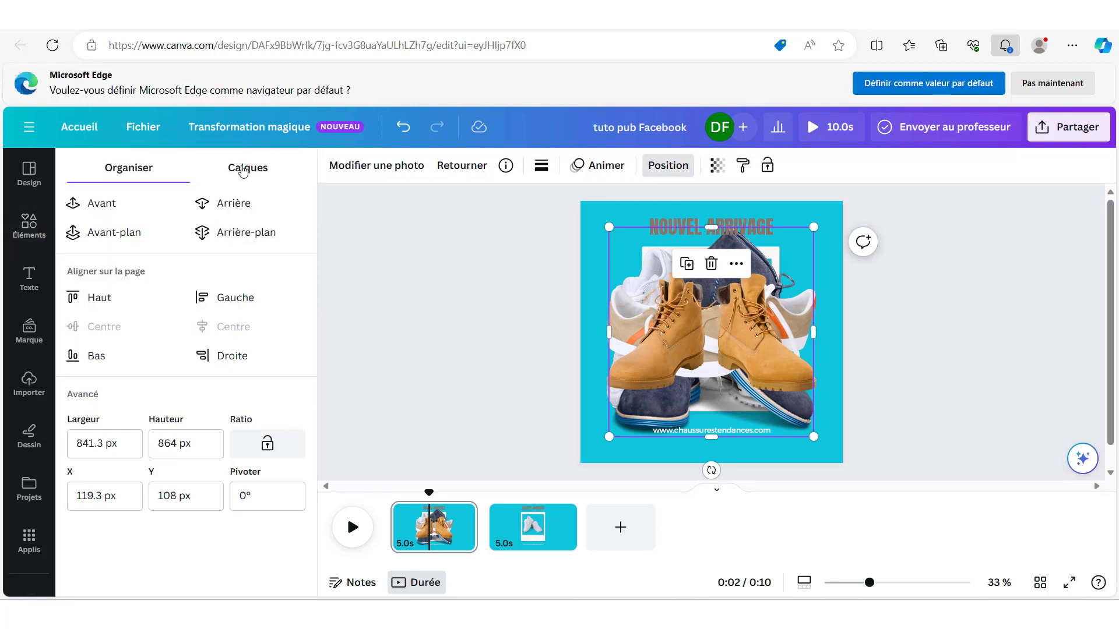
pyautogui.click(247, 167)
pyautogui.click(143, 430)
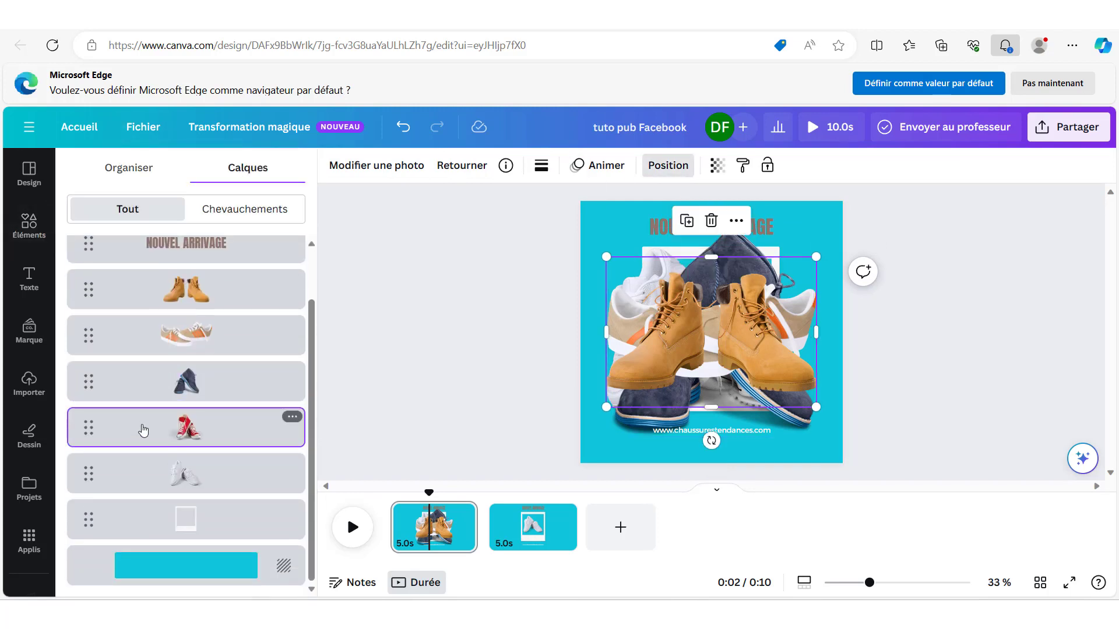
pyautogui.click(537, 521)
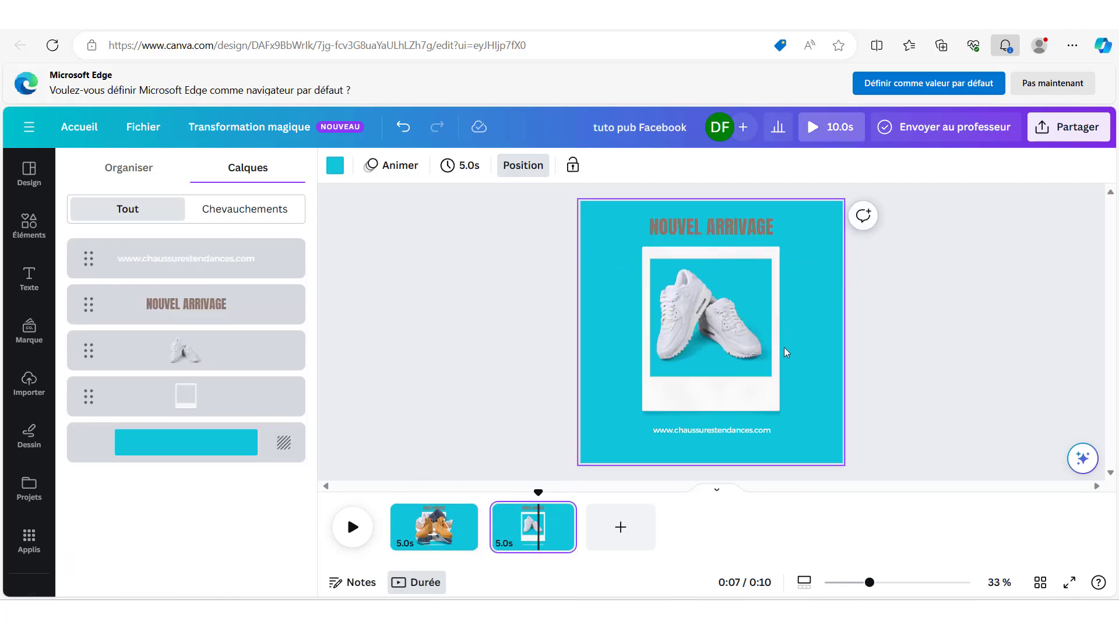
pyautogui.hotkey('ctrl', 'v')
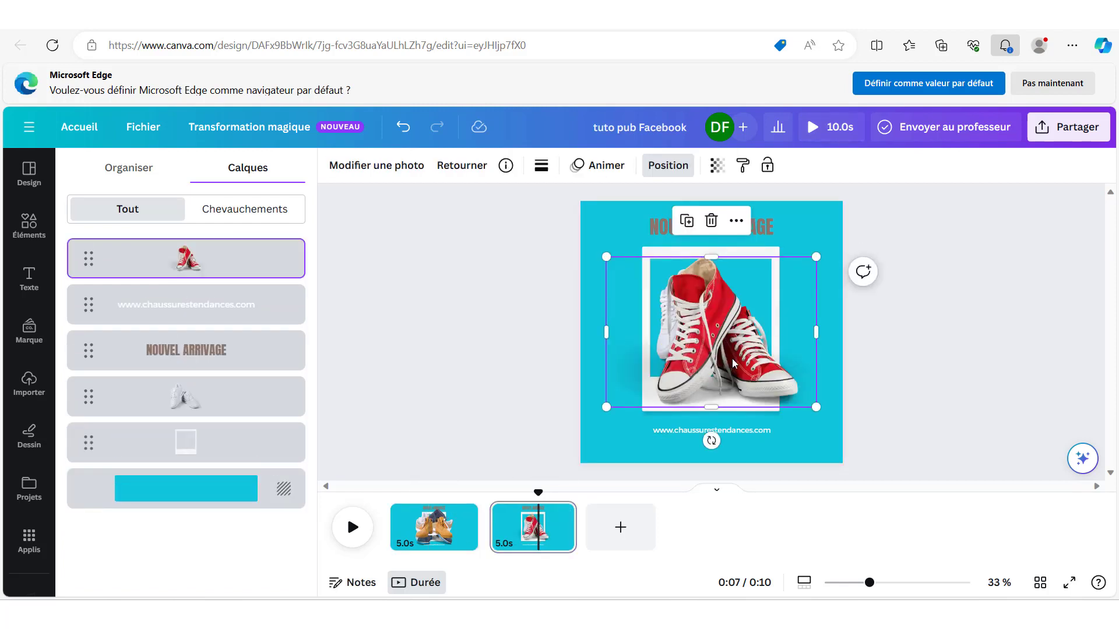
pyautogui.moveTo(692, 328); pyautogui.dragTo(847, 304)
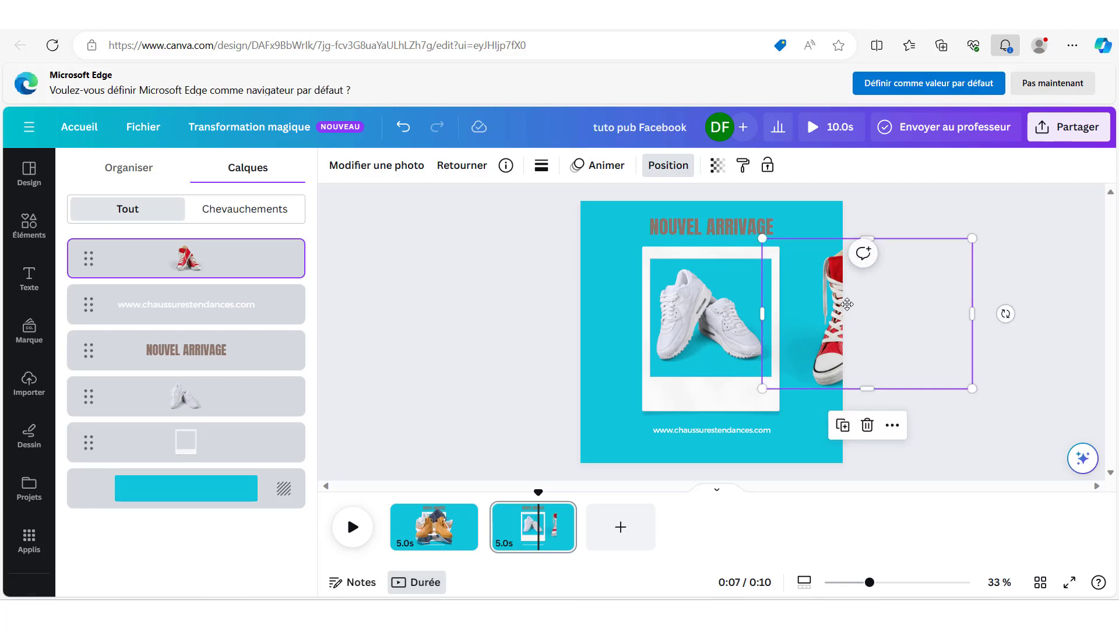
# Add the price text "15000F" and place it on the white strip below the Polaroid frame's opening.
pyautogui.click(683, 401)
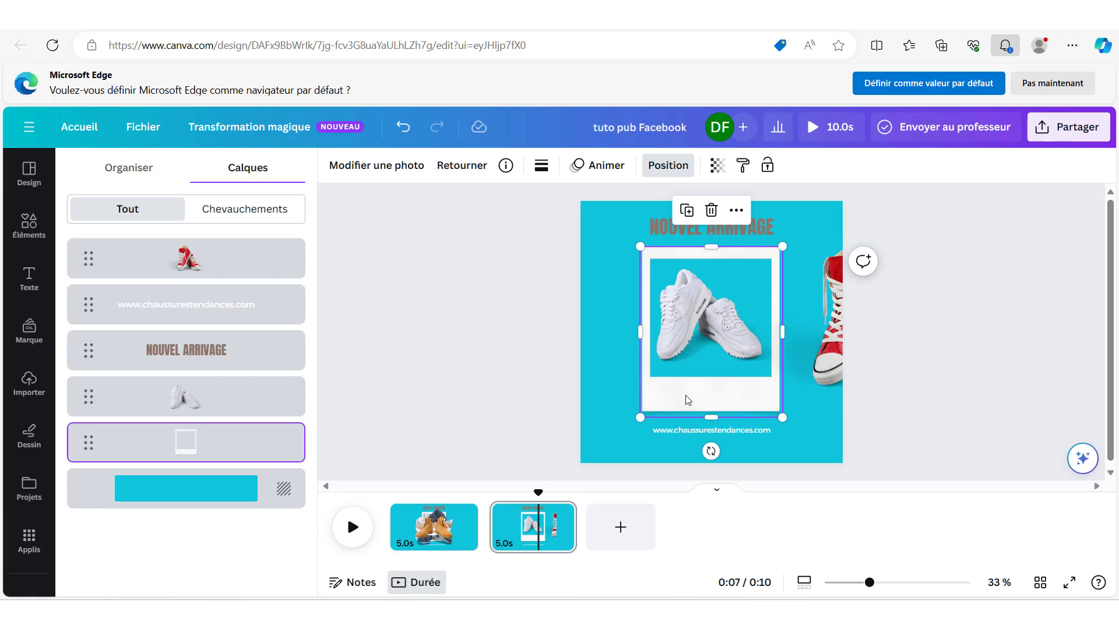
pyautogui.press('t')
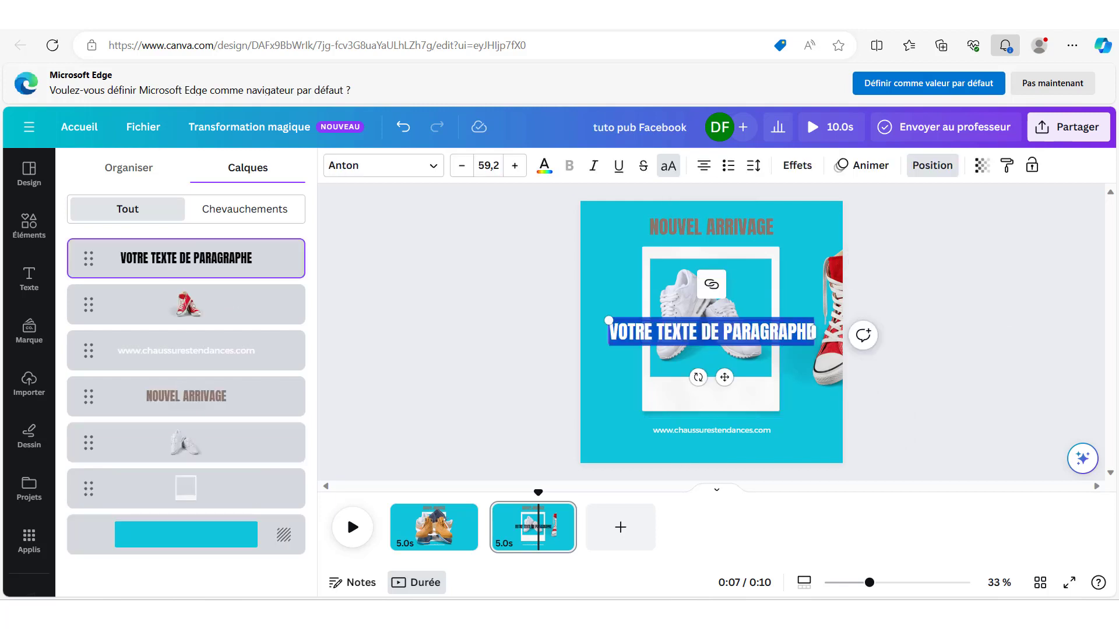
pyautogui.write('15000F')
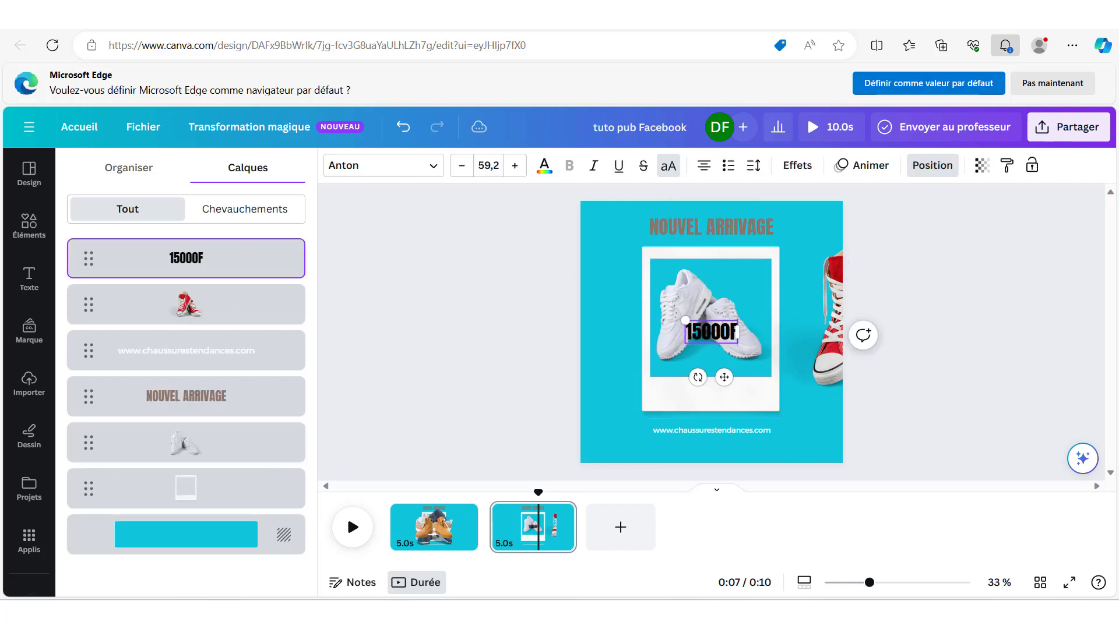
pyautogui.moveTo(724, 377); pyautogui.dragTo(722, 437)
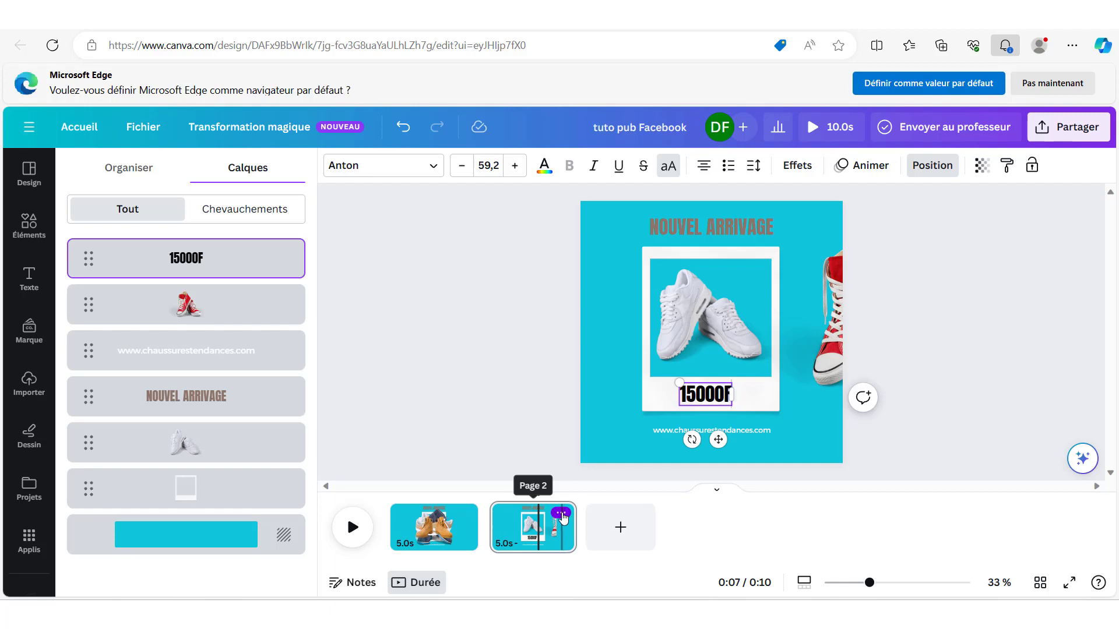
# Duplicate the second page and move the white sneakers on the copy partly off the page's left edge.
pyautogui.click(561, 514)
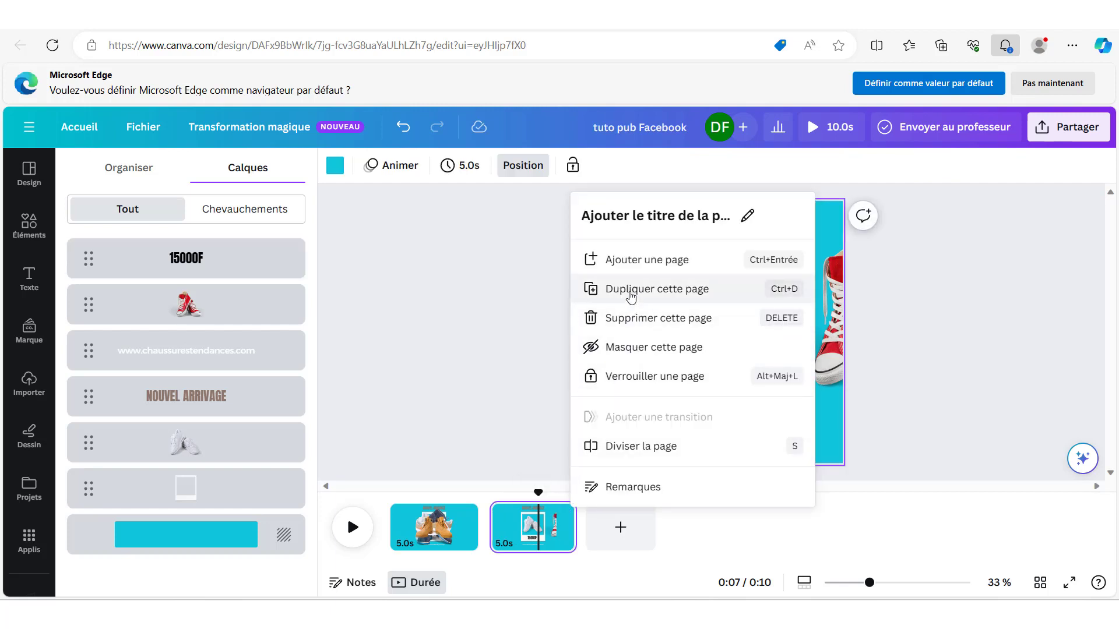
pyautogui.click(631, 297)
pyautogui.moveTo(717, 330); pyautogui.dragTo(579, 325)
# Bring the red high-top sneakers into the Polaroid frame on the third page, shrinking and centring them in its opening.
pyautogui.moveTo(827, 318); pyautogui.dragTo(684, 314)
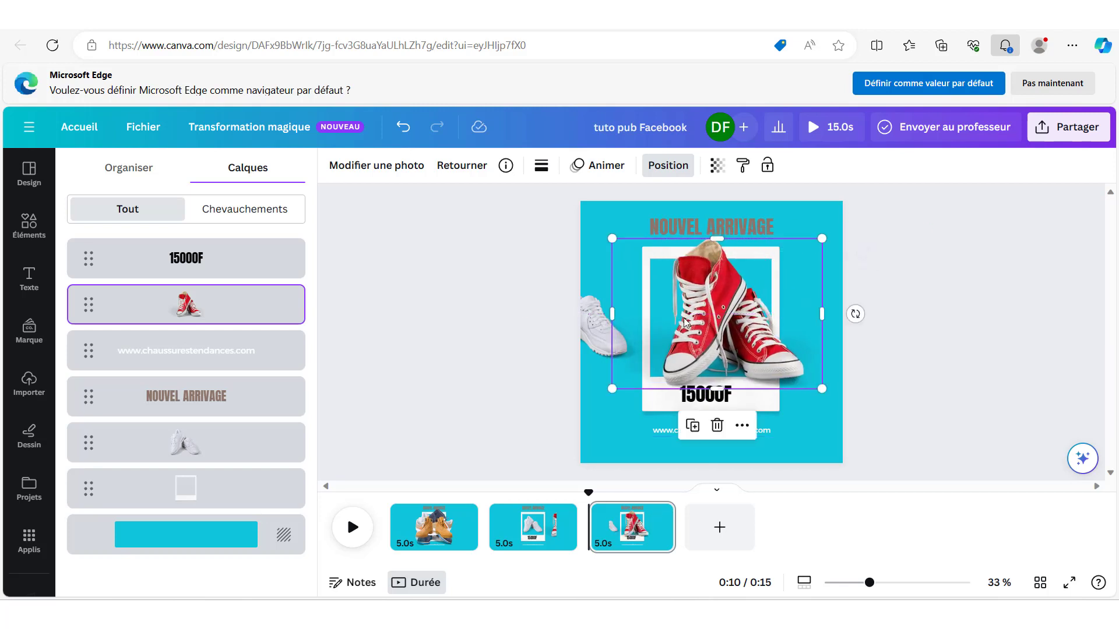
pyautogui.moveTo(823, 387); pyautogui.dragTo(762, 347)
pyautogui.moveTo(694, 296); pyautogui.dragTo(711, 318)
# Change the price on the third page to "10000F".
pyautogui.click(694, 393)
pyautogui.doubleClick(689, 392)
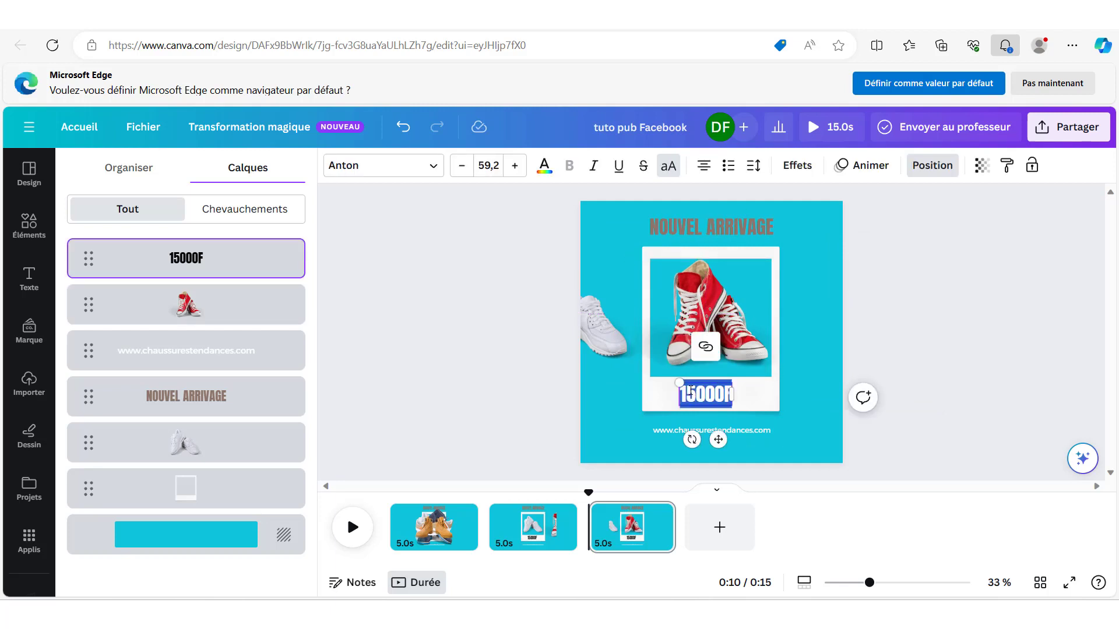
pyautogui.write('1000')
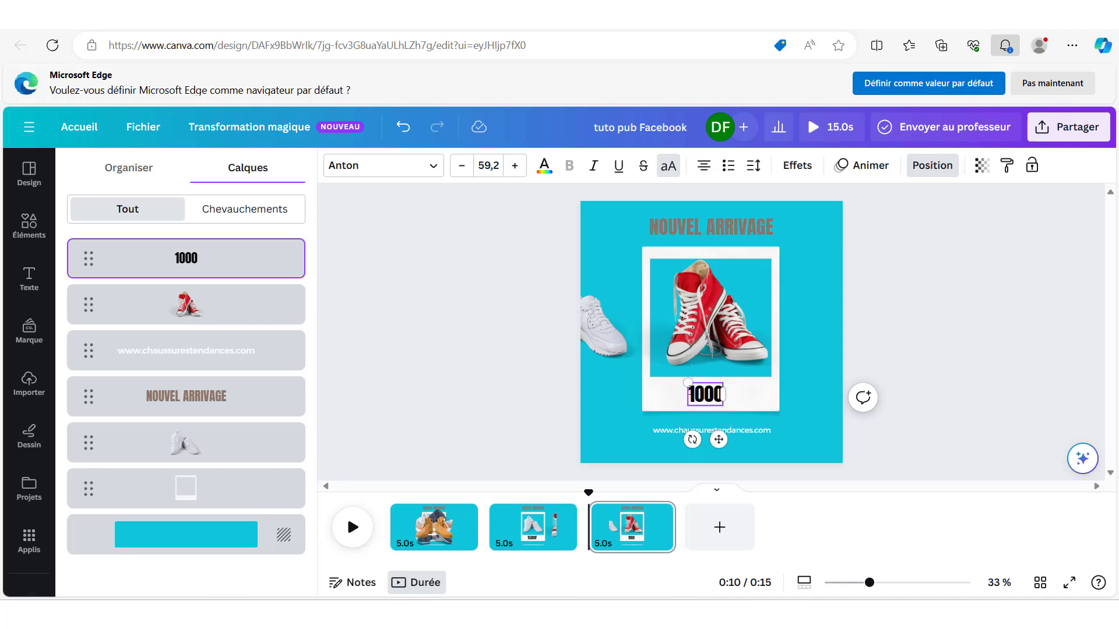
pyautogui.write('0F')
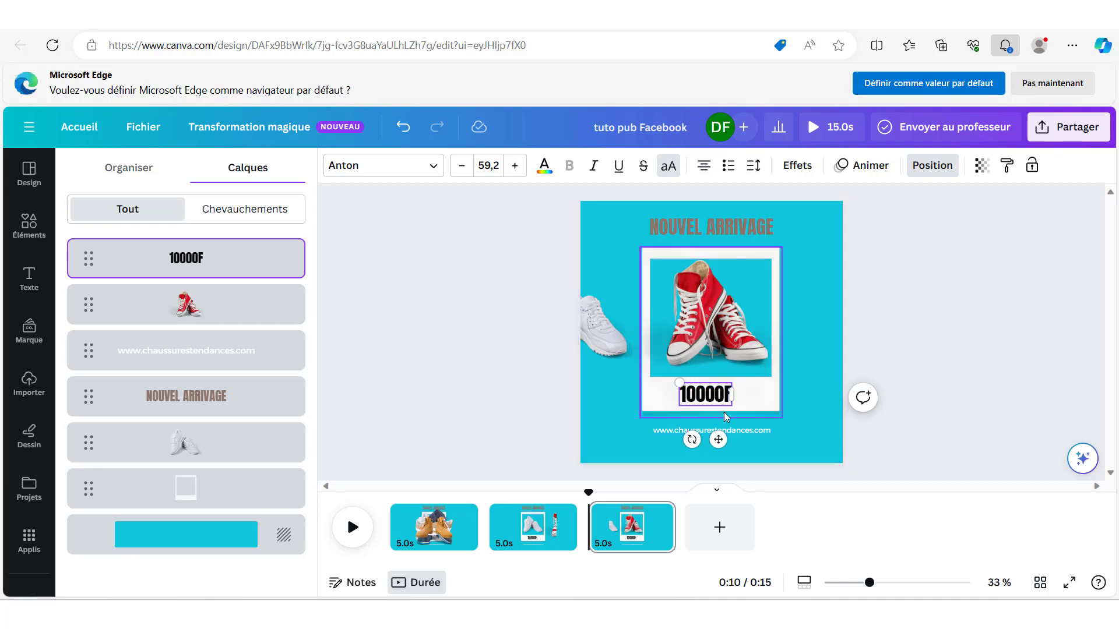
pyautogui.click(819, 380)
# Recolour the third page's price text with the bright red taken from the red sneakers photo.
pyautogui.click(697, 399)
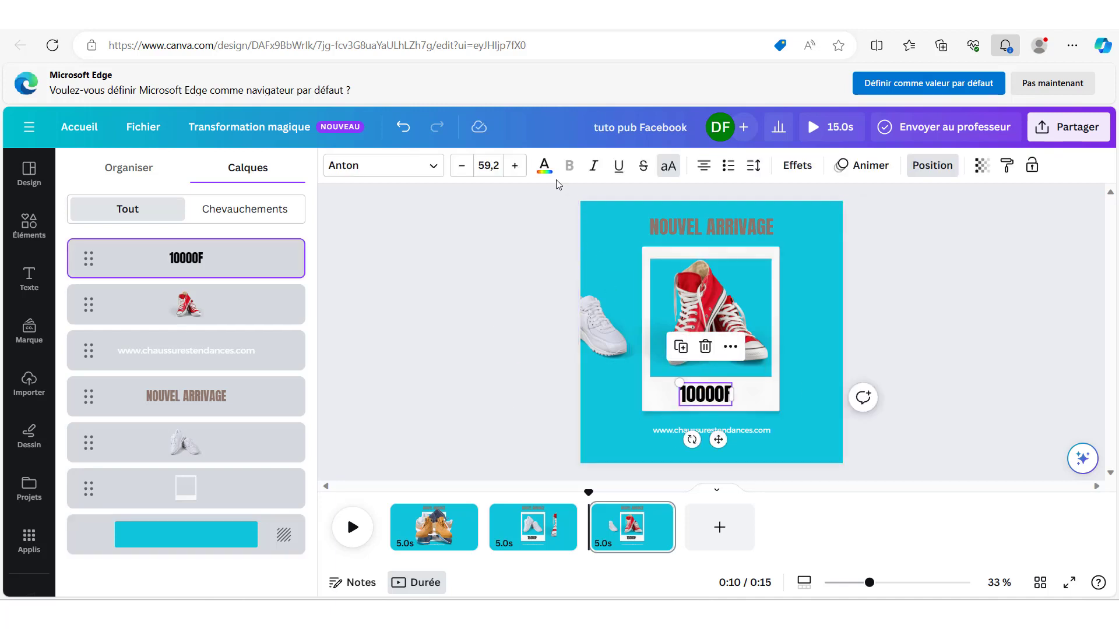
pyautogui.click(545, 166)
pyautogui.click(647, 274)
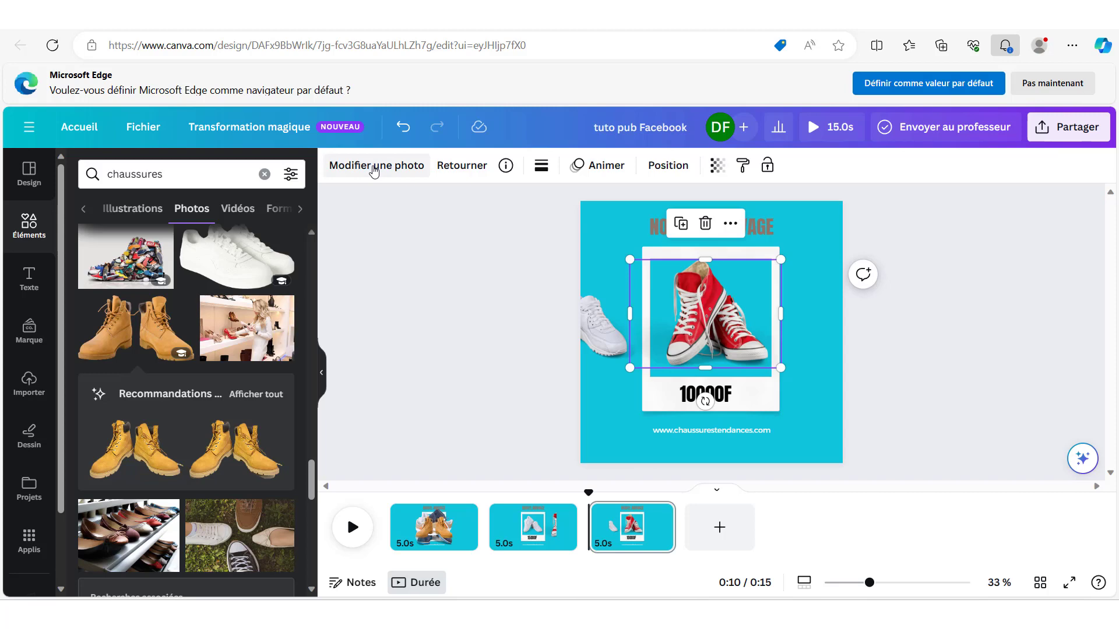
pyautogui.click(394, 170)
pyautogui.click(695, 394)
pyautogui.click(544, 167)
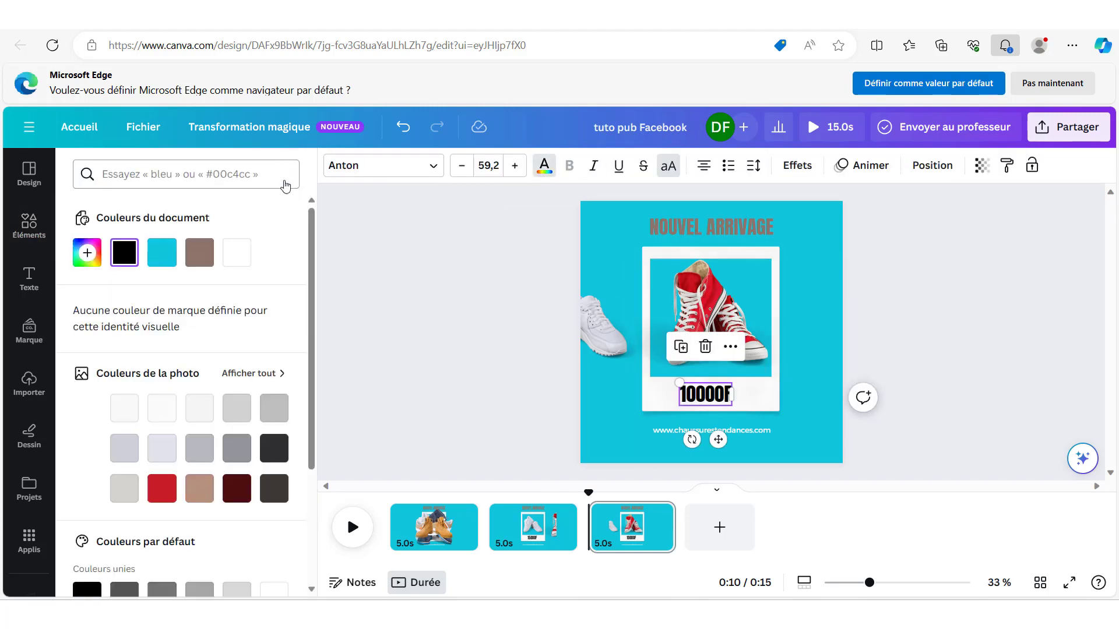
pyautogui.scroll(-1, 175, 378)
pyautogui.click(162, 427)
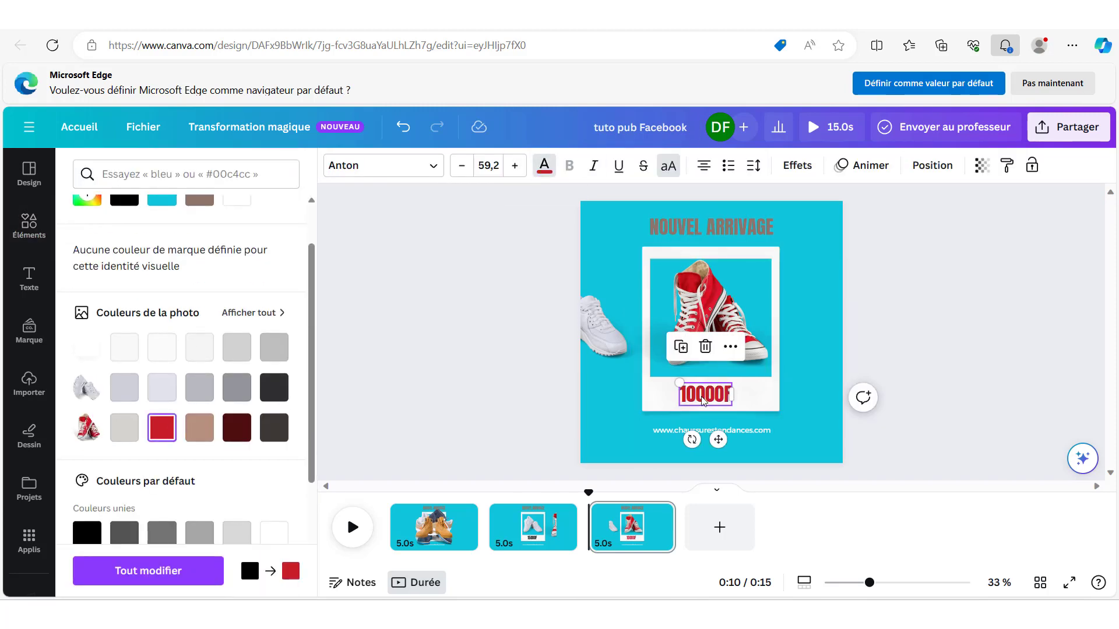
# Copy the navy suede shoes from the first page onto the third, shrink them and place them partly off its right edge.
pyautogui.click(431, 535)
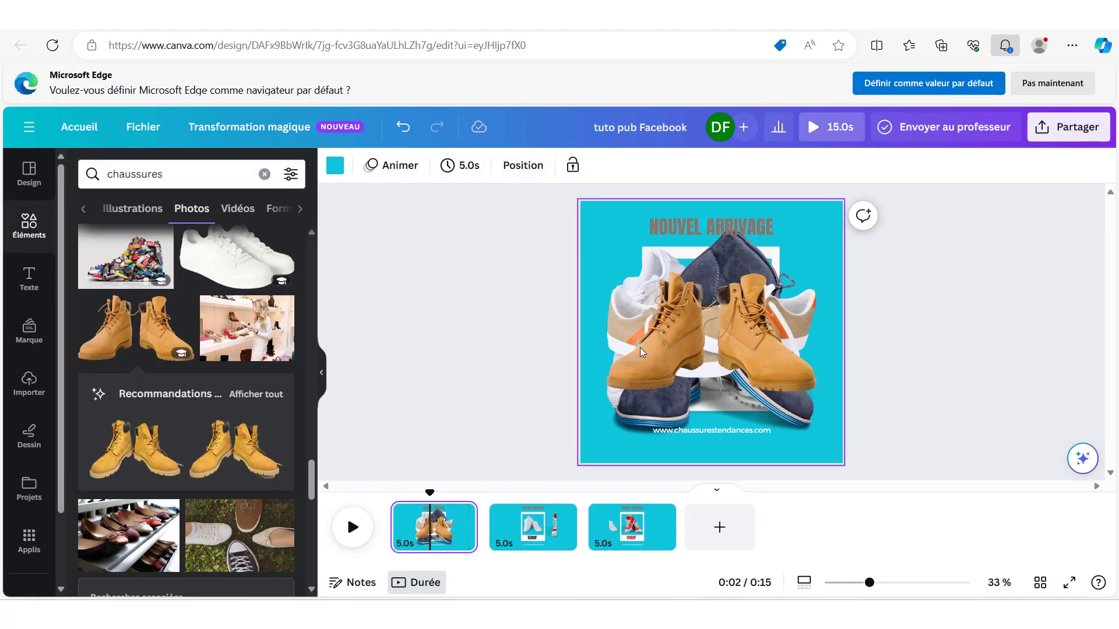
pyautogui.click(647, 297)
pyautogui.click(668, 165)
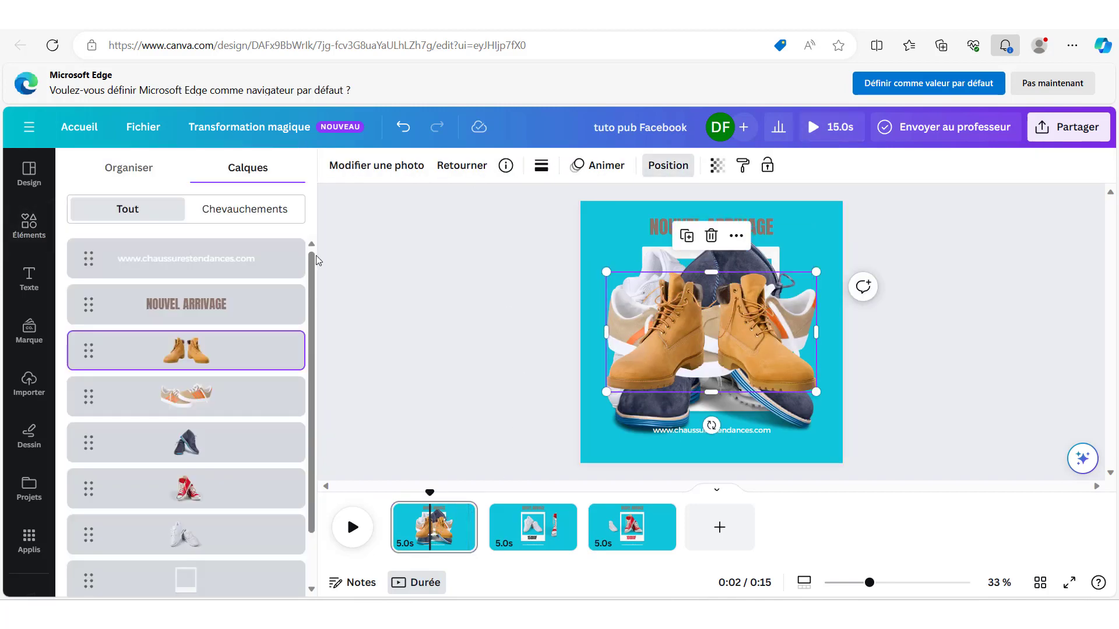
pyautogui.scroll(-1, 123, 418)
pyautogui.click(204, 395)
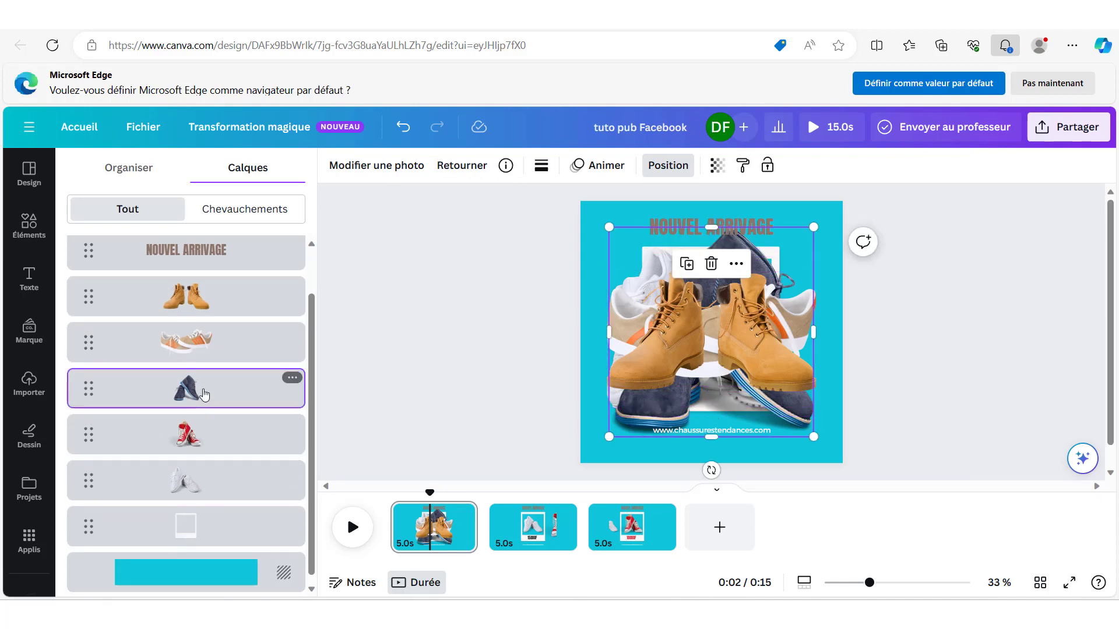
pyautogui.click(651, 529)
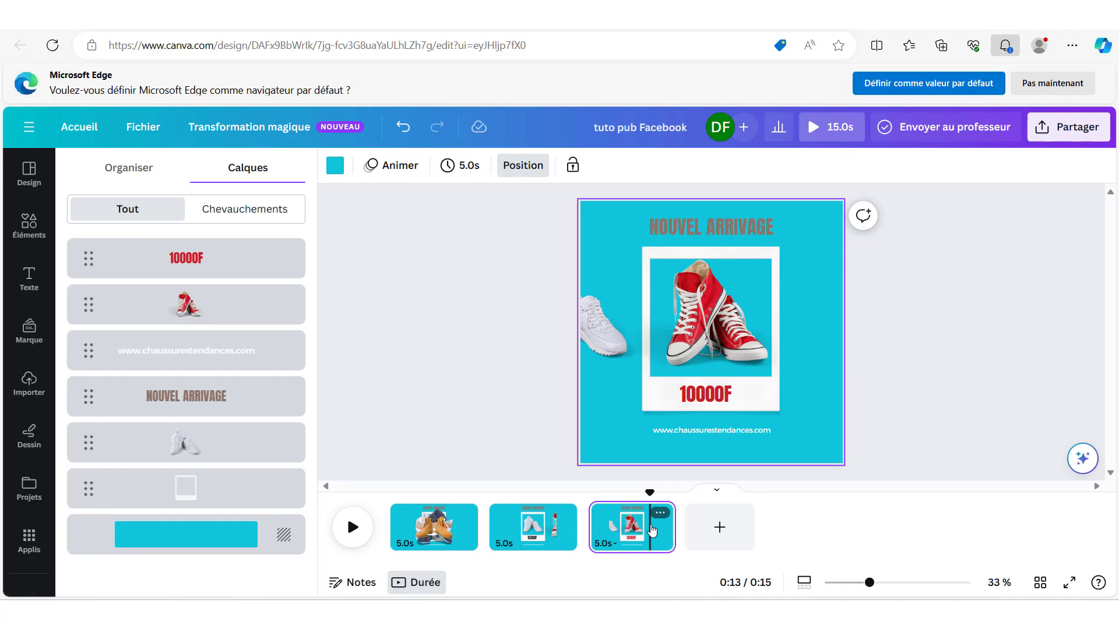
pyautogui.hotkey('ctrl', 'v')
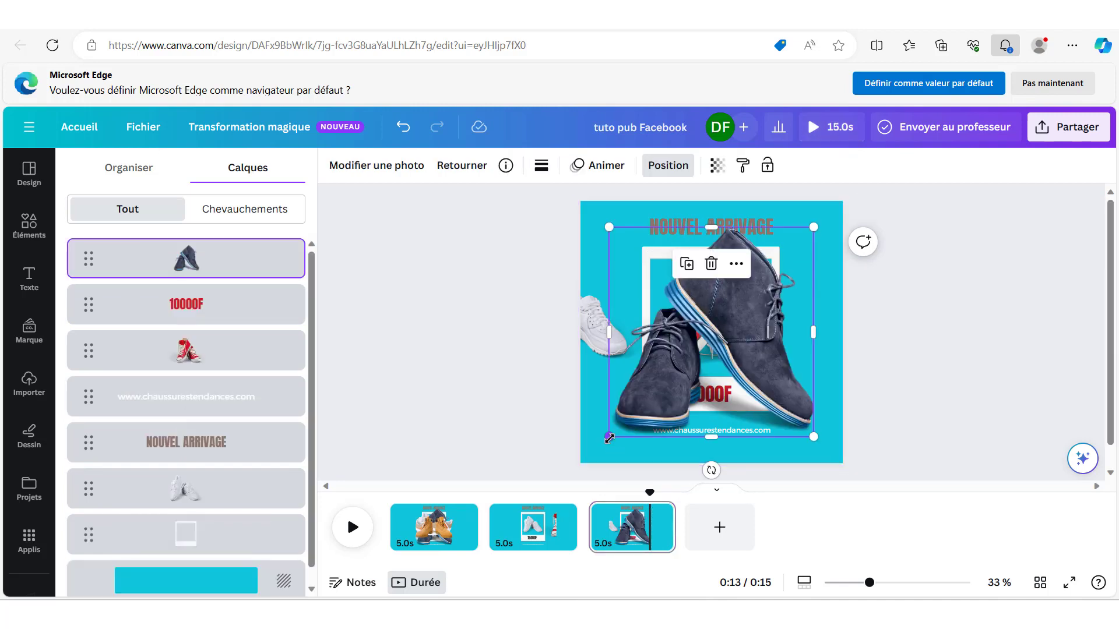
pyautogui.moveTo(608, 437); pyautogui.dragTo(712, 330)
pyautogui.moveTo(774, 286); pyautogui.dragTo(863, 310)
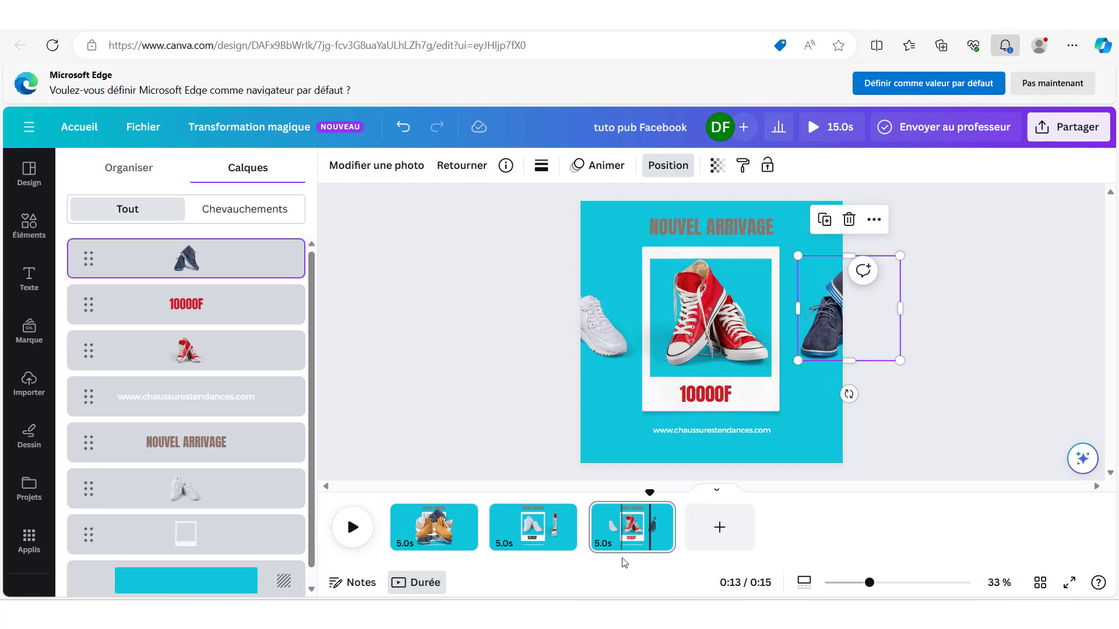
# Duplicate the third page and delete the white sneakers from the copy.
pyautogui.click(662, 515)
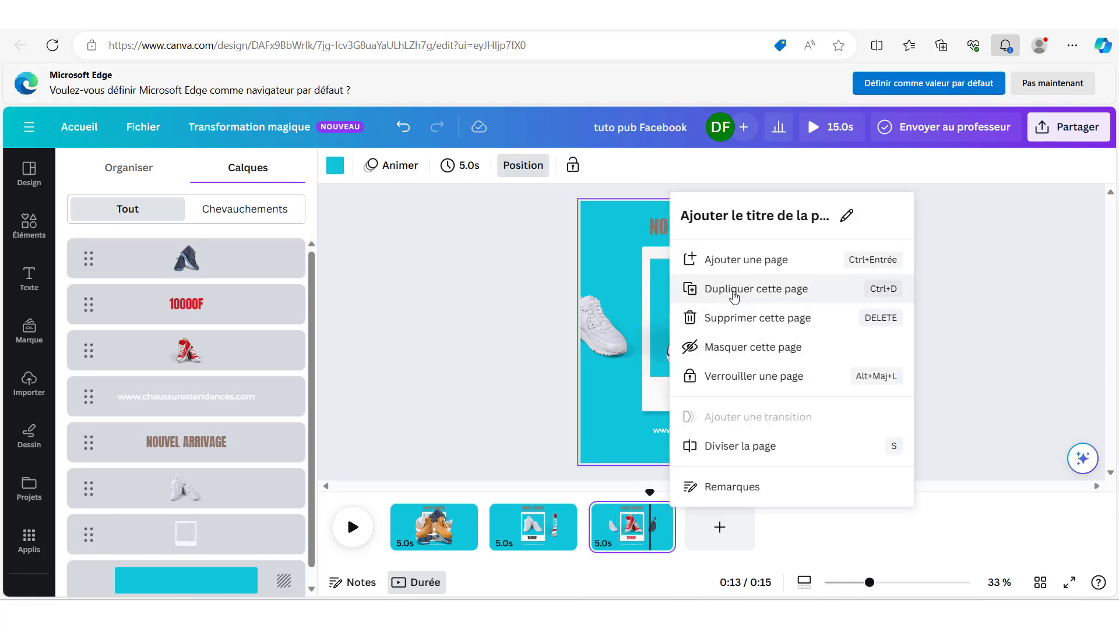
pyautogui.click(732, 291)
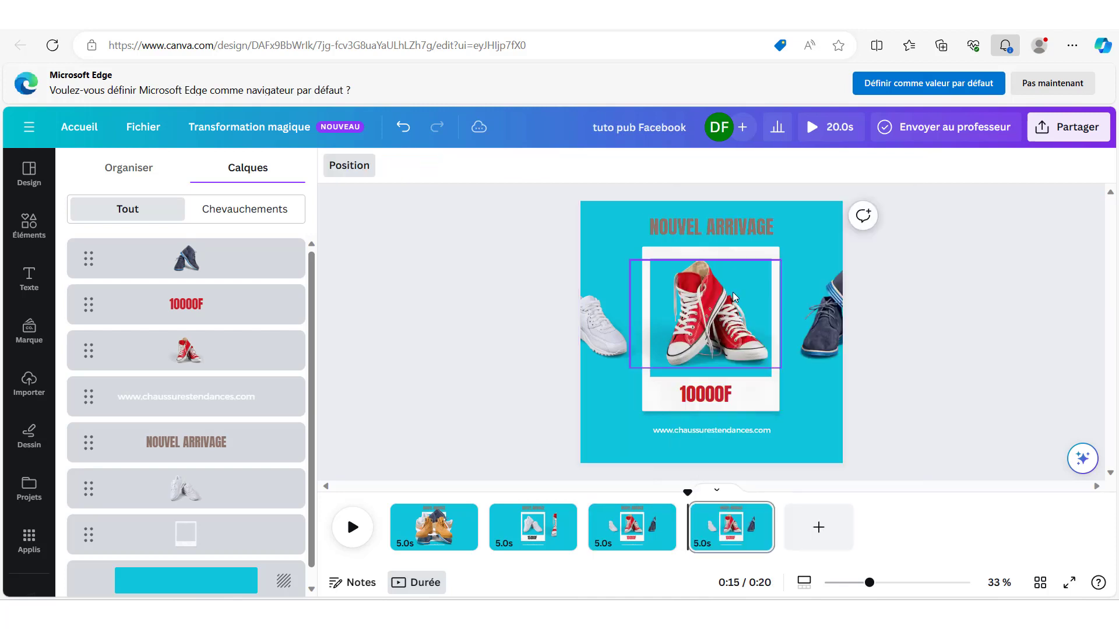
pyautogui.click(612, 354)
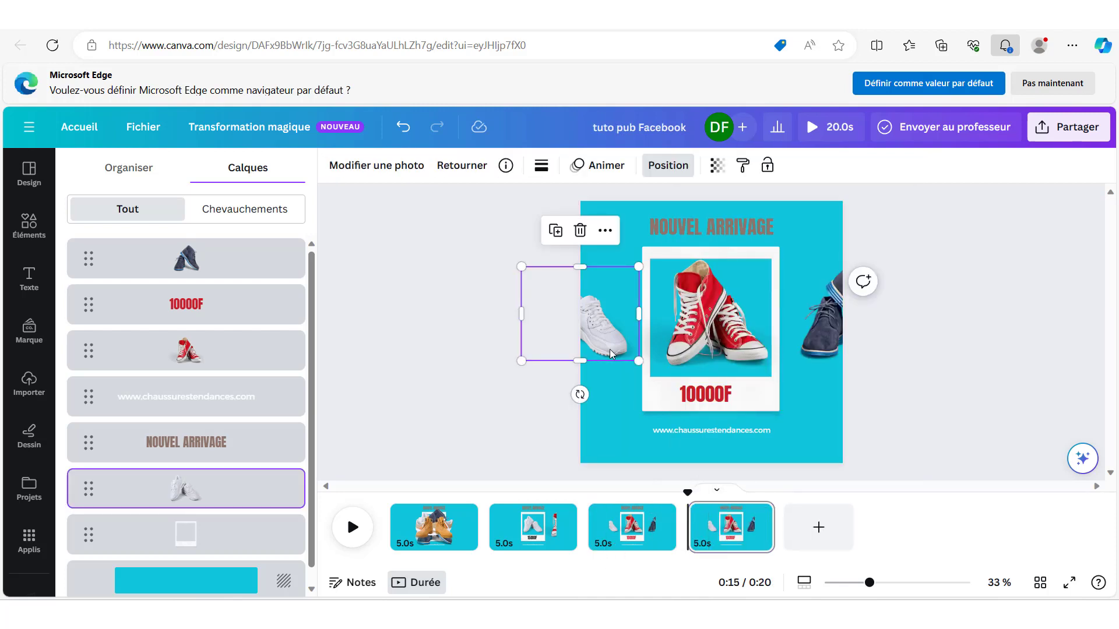
pyautogui.press('Delete')
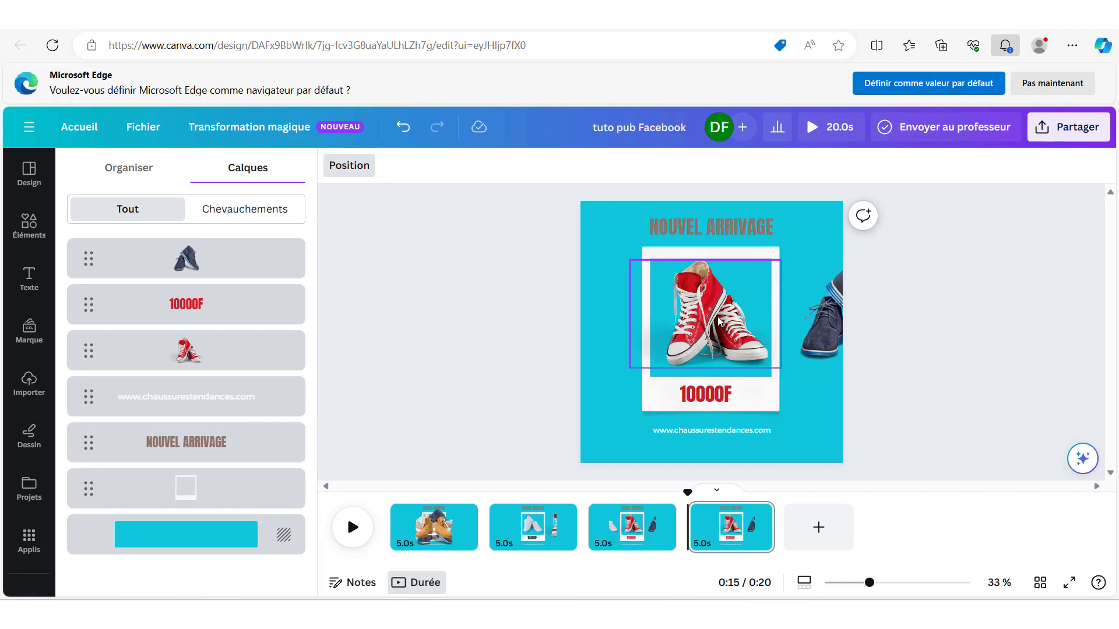
# On the fourth page, shift the red sneakers partly off the left edge and move the navy shoes into the Polaroid frame.
pyautogui.click(720, 321)
pyautogui.moveTo(712, 324); pyautogui.dragTo(571, 317)
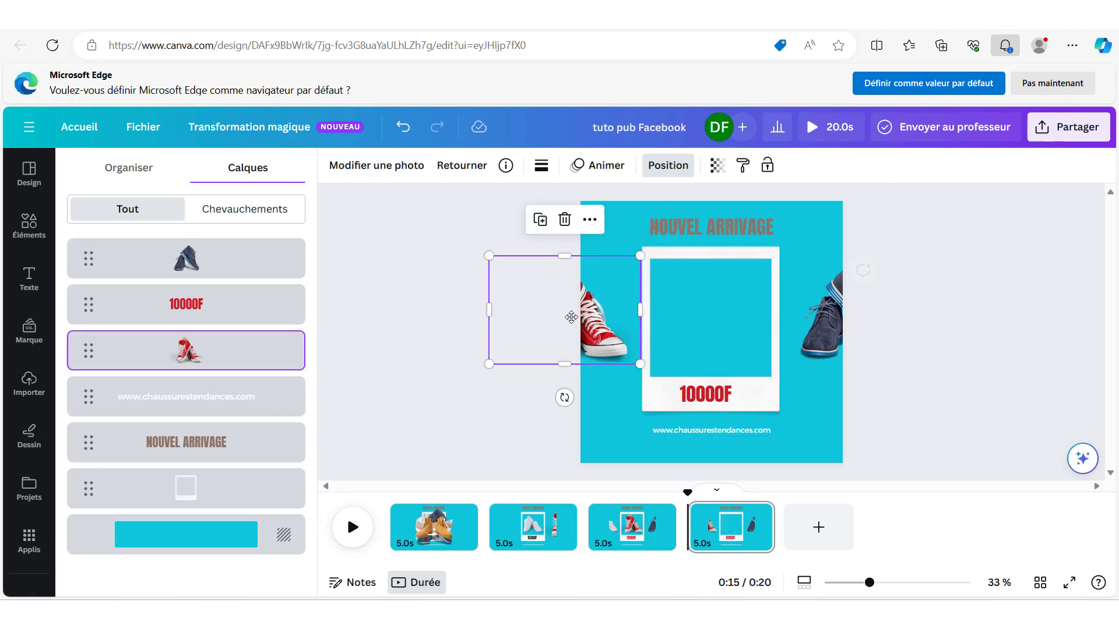
pyautogui.click(819, 327)
pyautogui.moveTo(819, 327); pyautogui.dragTo(689, 333)
# Change the price in the fourth page's Polaroid frame to 20000F.
pyautogui.click(697, 394)
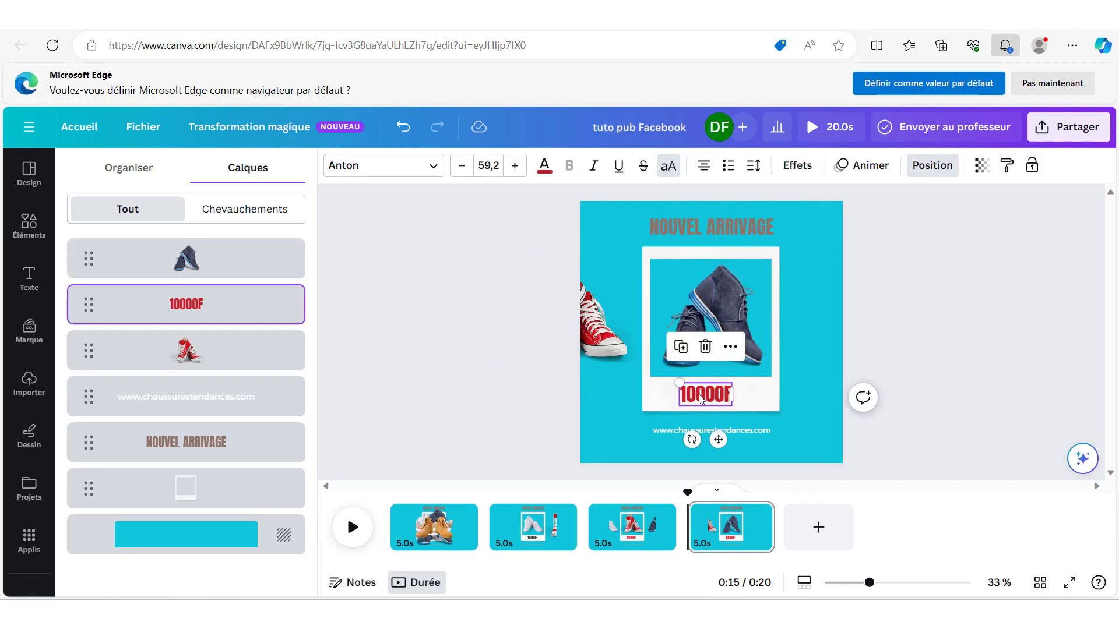
pyautogui.doubleClick(701, 398)
pyautogui.write('20000F')
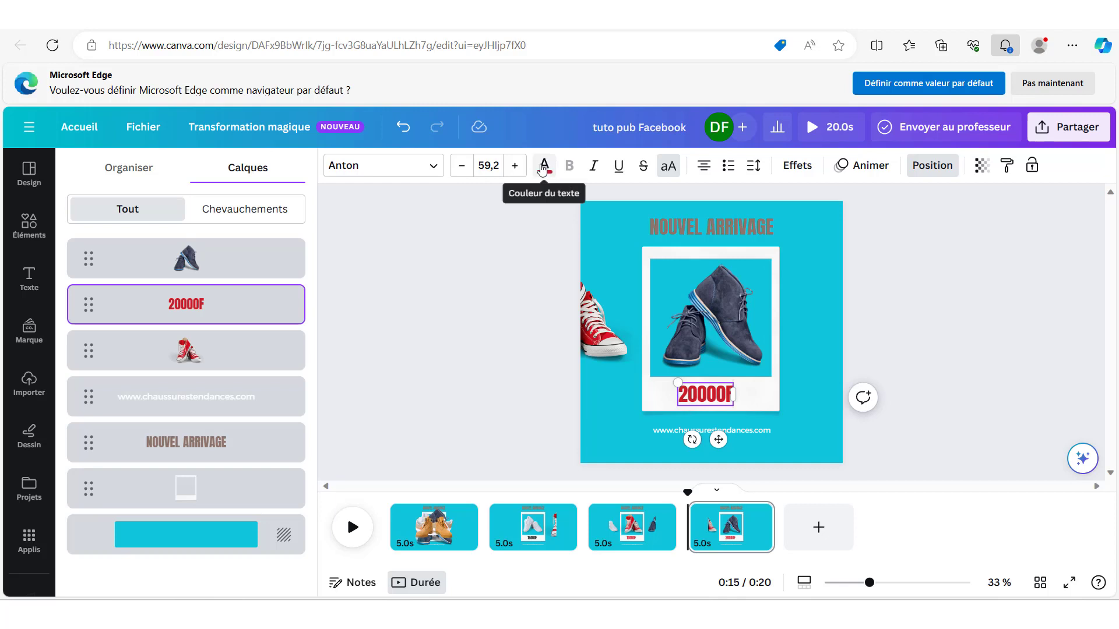
pyautogui.click(543, 167)
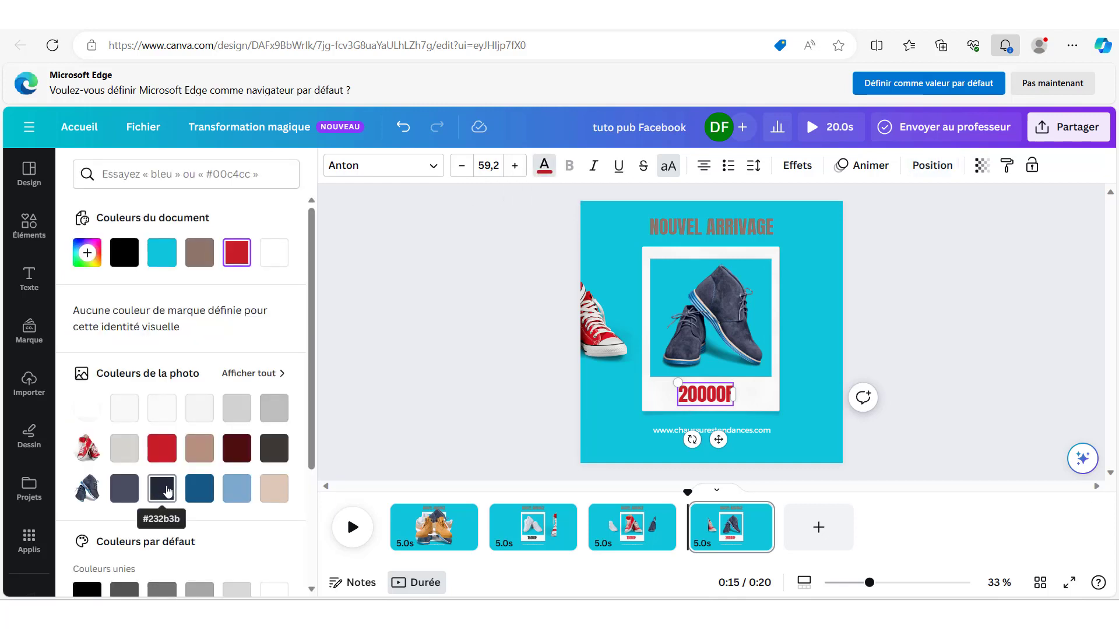
pyautogui.click(167, 492)
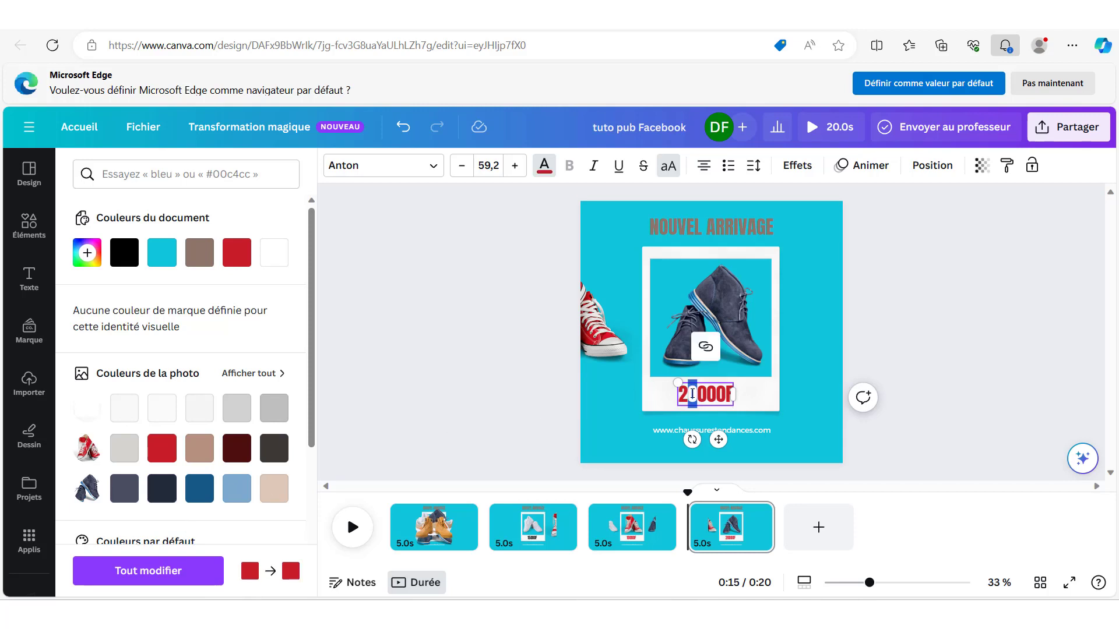
pyautogui.hotkey('ctrl', 'z')
pyautogui.click(802, 417)
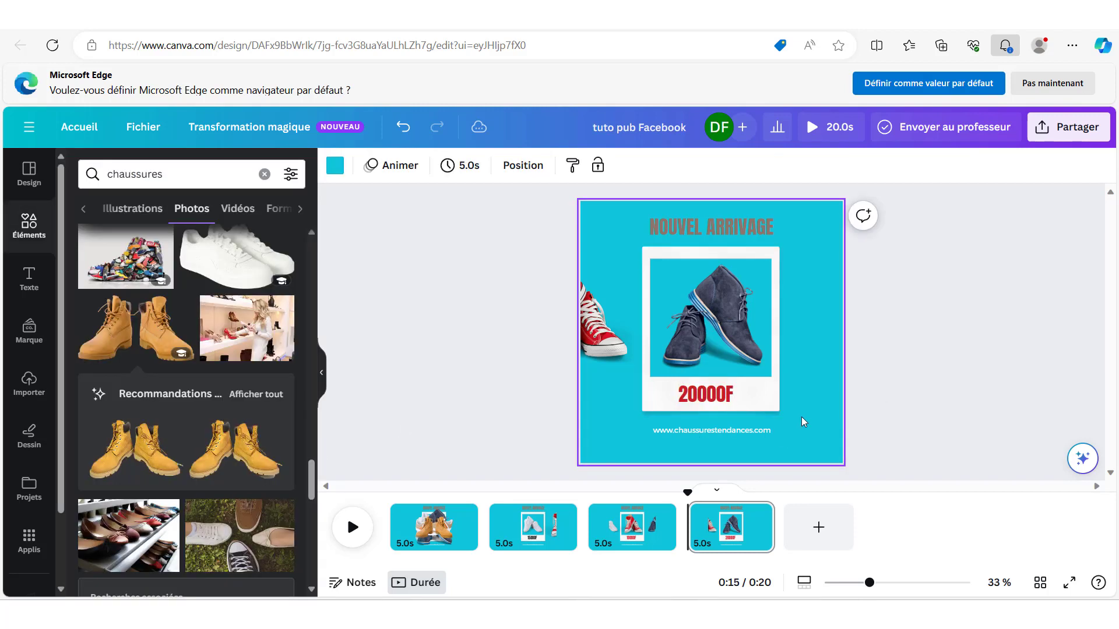
# Recolour the fourth page's whole price text with the medium blue taken from the navy shoes photo.
pyautogui.click(719, 400)
pyautogui.doubleClick(718, 400)
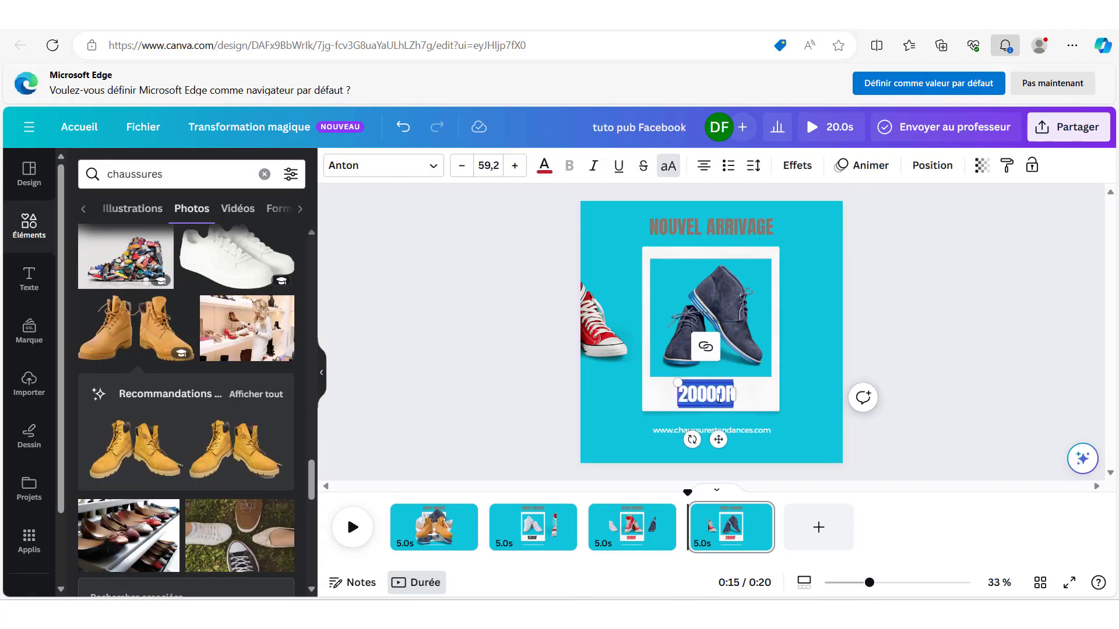
pyautogui.click(544, 165)
pyautogui.click(199, 488)
pyautogui.click(802, 374)
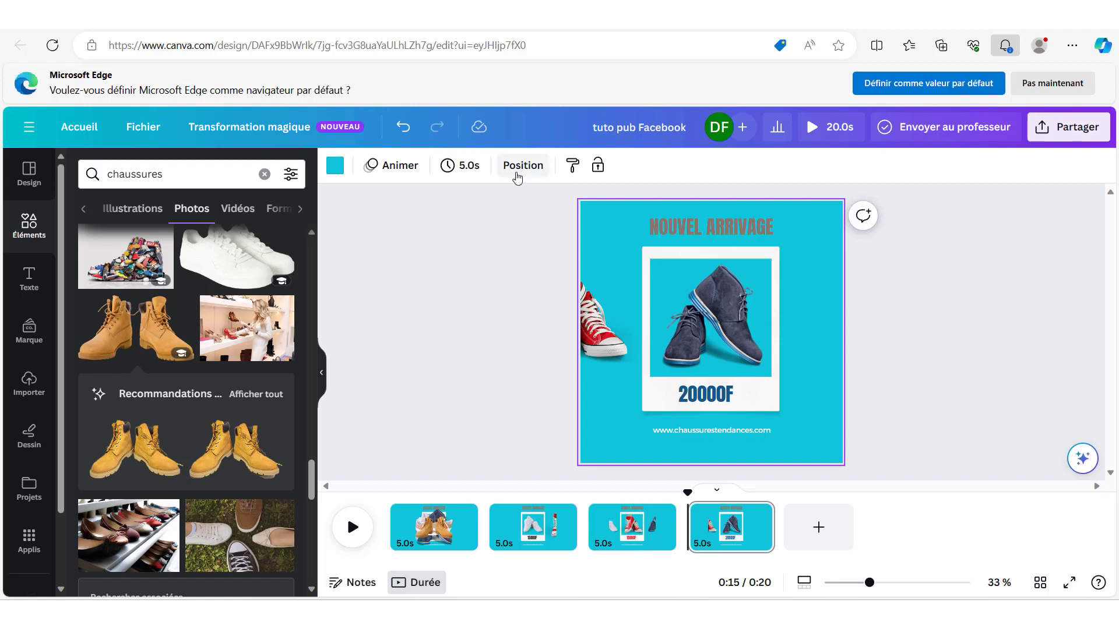
# Copy the beige and orange sneakers from the first page onto the fourth and place them partly off its right edge.
pyautogui.click(517, 169)
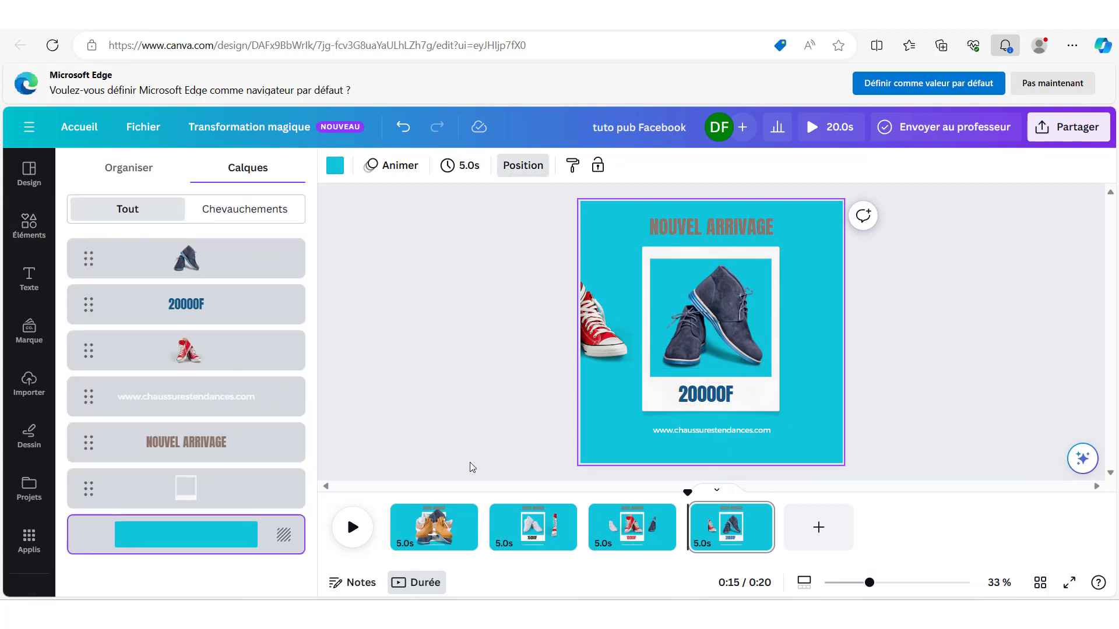
pyautogui.click(437, 527)
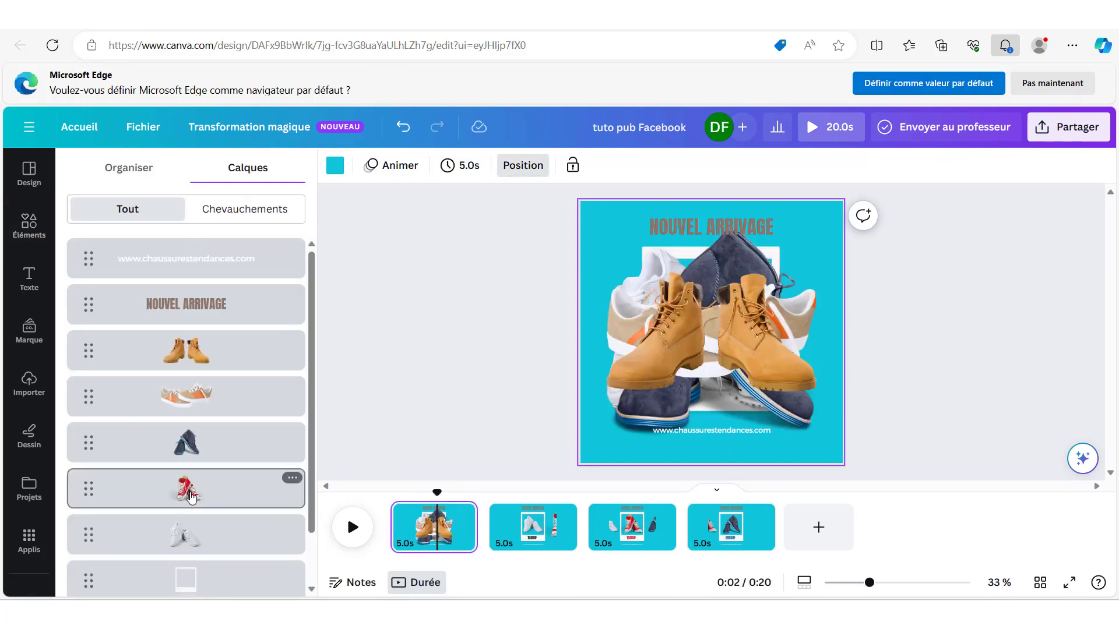
pyautogui.click(205, 401)
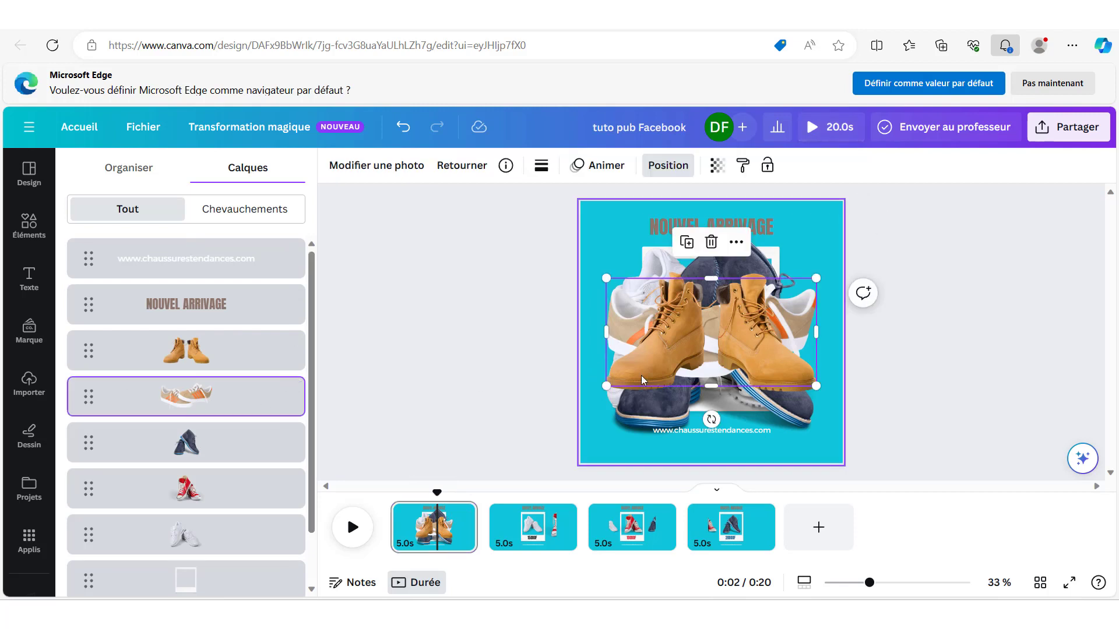
pyautogui.click(746, 541)
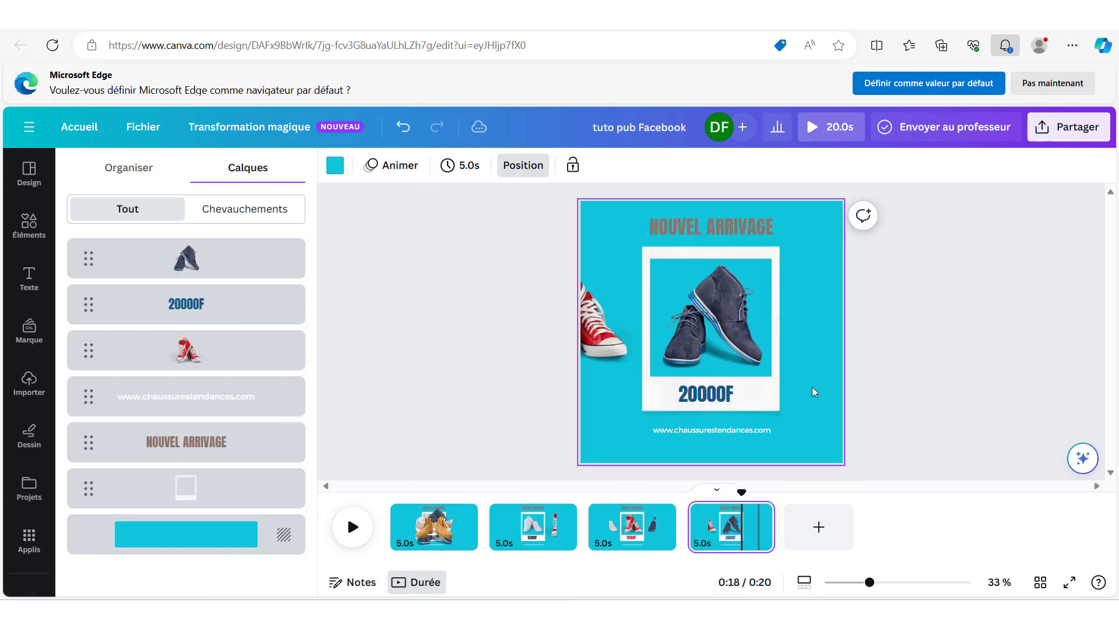
pyautogui.hotkey('ctrl', 'v')
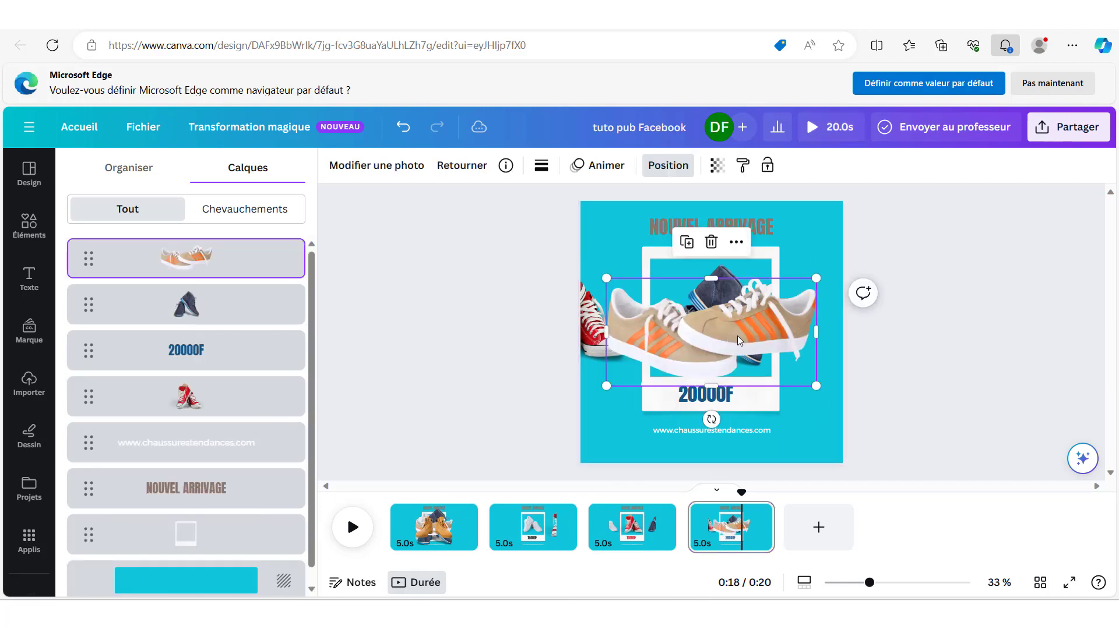
pyautogui.moveTo(716, 330); pyautogui.dragTo(910, 319)
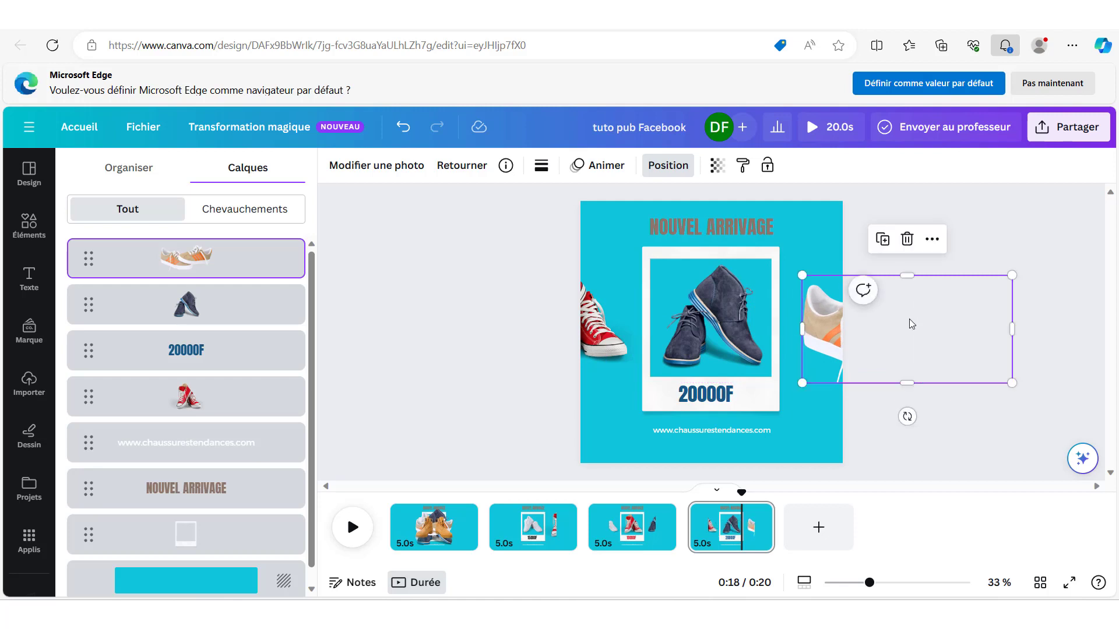
pyautogui.moveTo(833, 337); pyautogui.dragTo(834, 330)
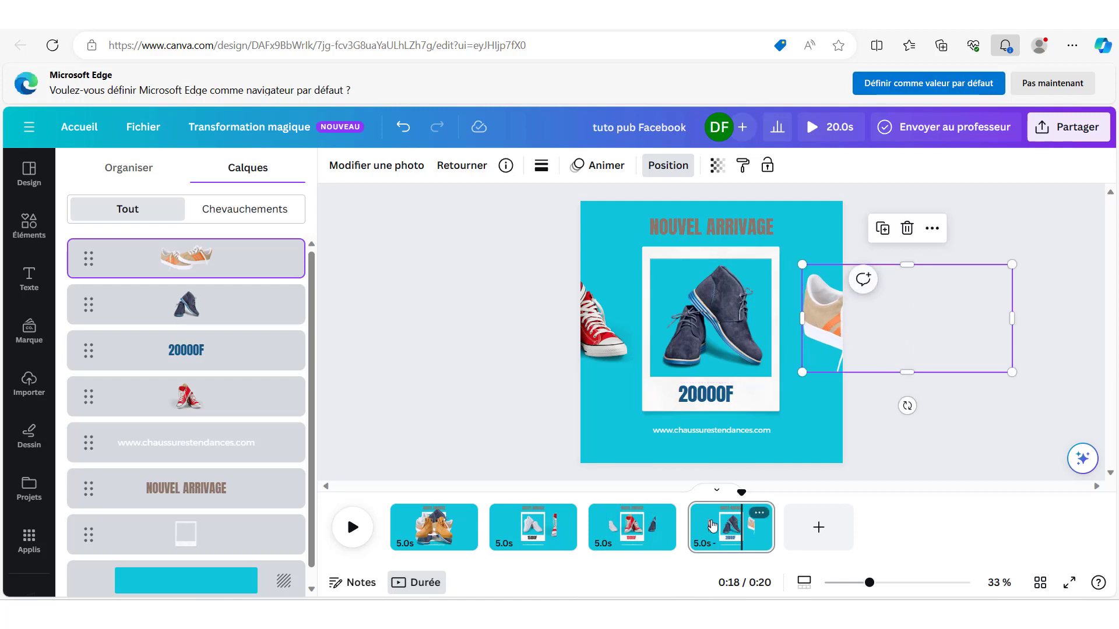
# Duplicate the fourth page and delete the red sneakers from the copy.
pyautogui.click(758, 513)
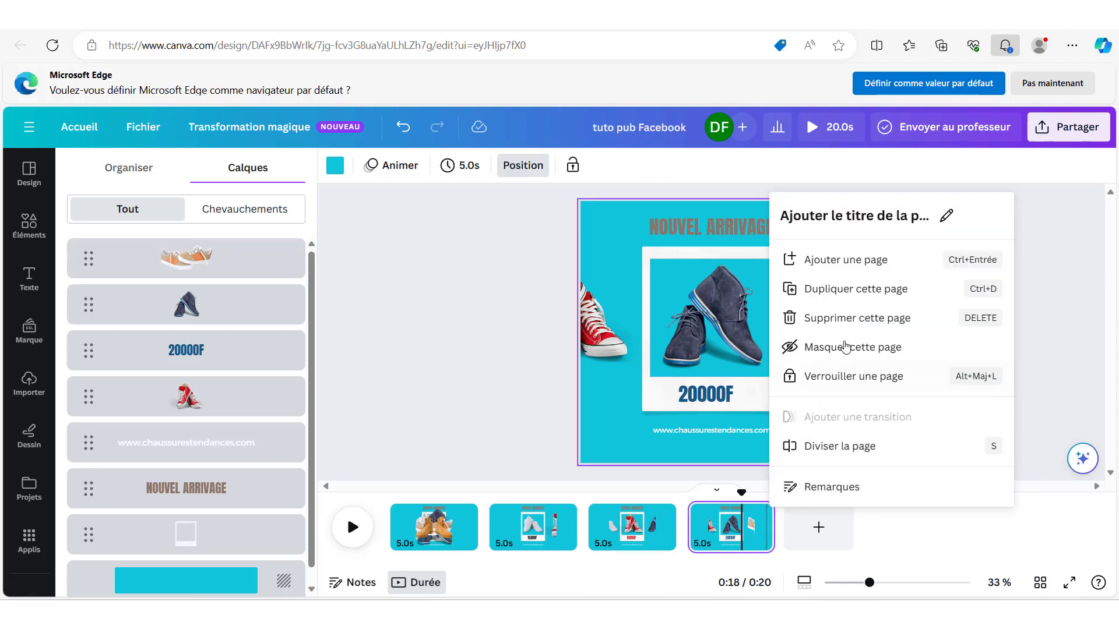
pyautogui.click(845, 289)
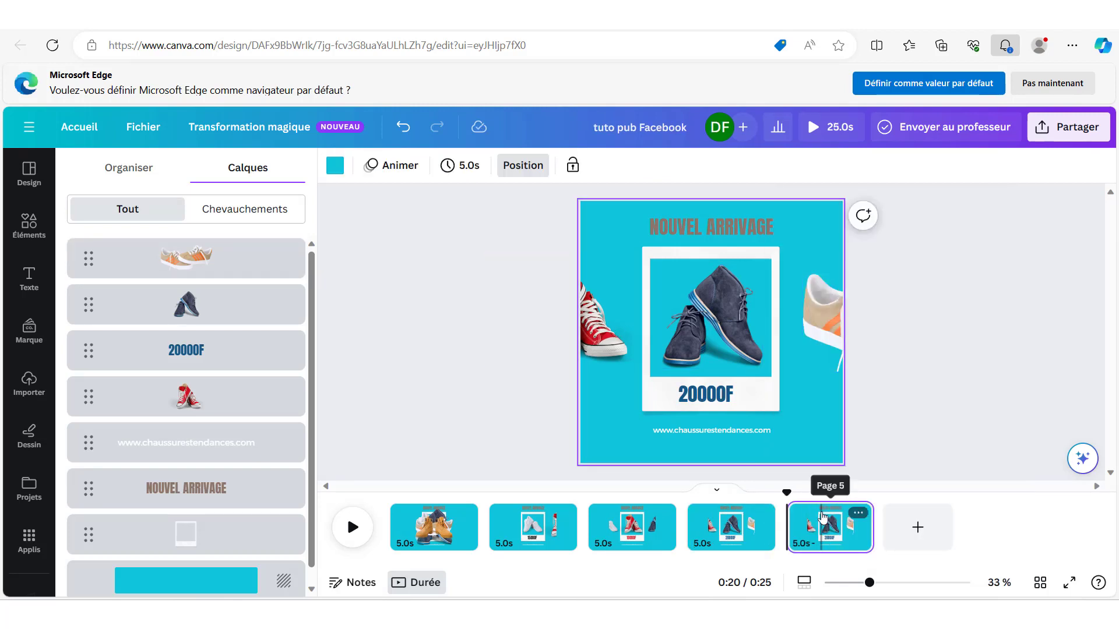
pyautogui.click(603, 330)
pyautogui.press('Delete')
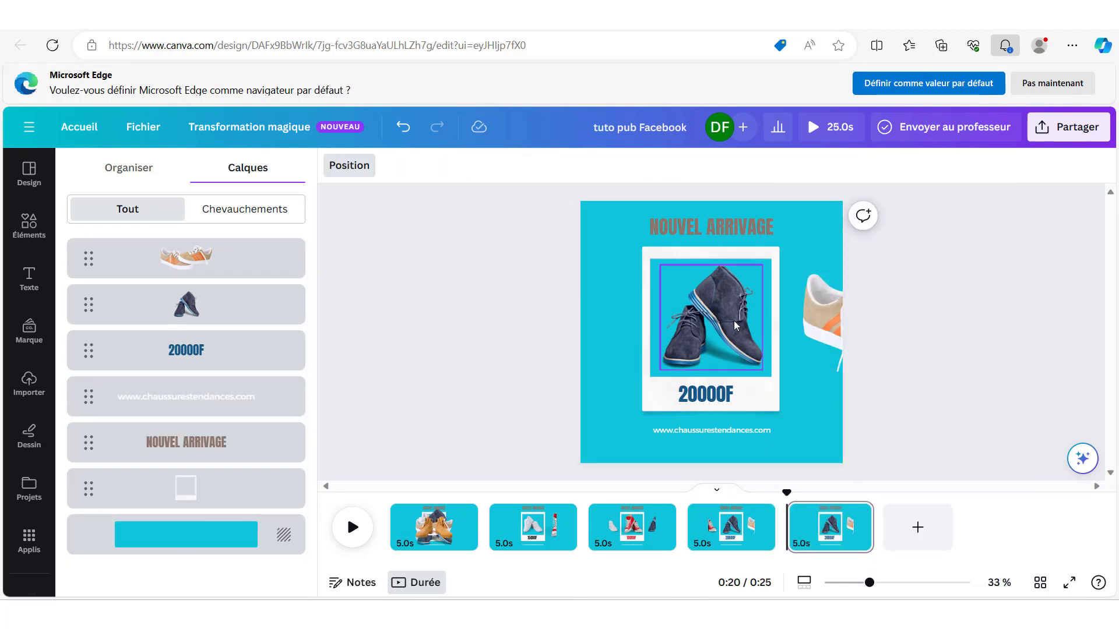
# On the fifth page, shift the navy shoes partly off the left edge and fit the shrunken beige sneakers into the Polaroid frame.
pyautogui.click(732, 321)
pyautogui.moveTo(732, 320); pyautogui.dragTo(587, 323)
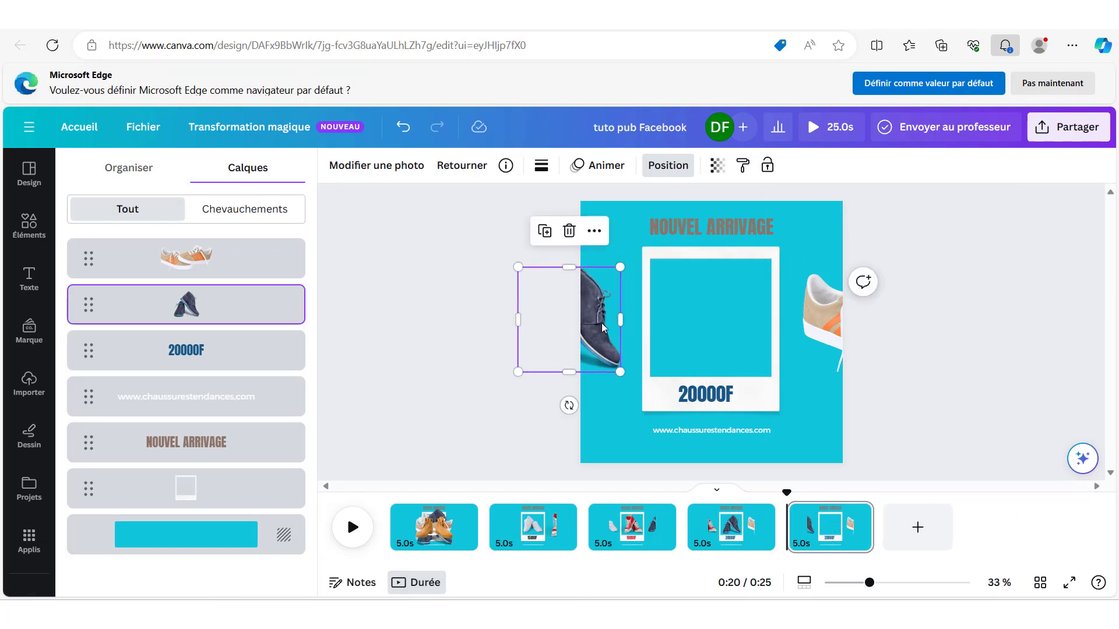
pyautogui.moveTo(826, 316); pyautogui.dragTo(676, 316)
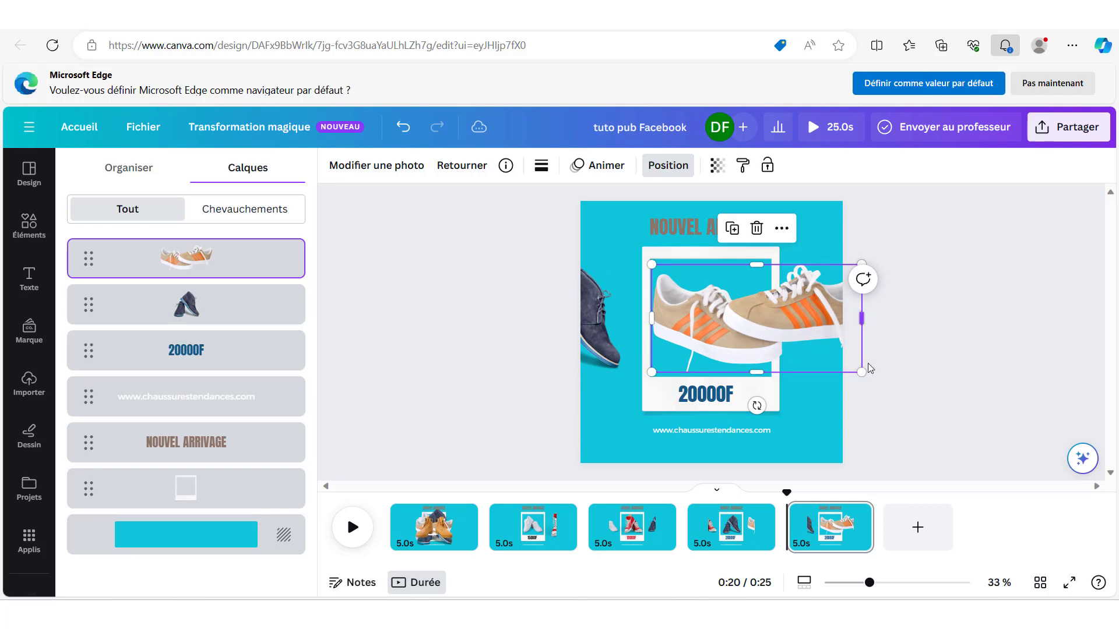
pyautogui.moveTo(862, 374); pyautogui.dragTo(718, 324)
# Change the price in the fifth page's Polaroid frame to 17000F.
pyautogui.doubleClick(704, 400)
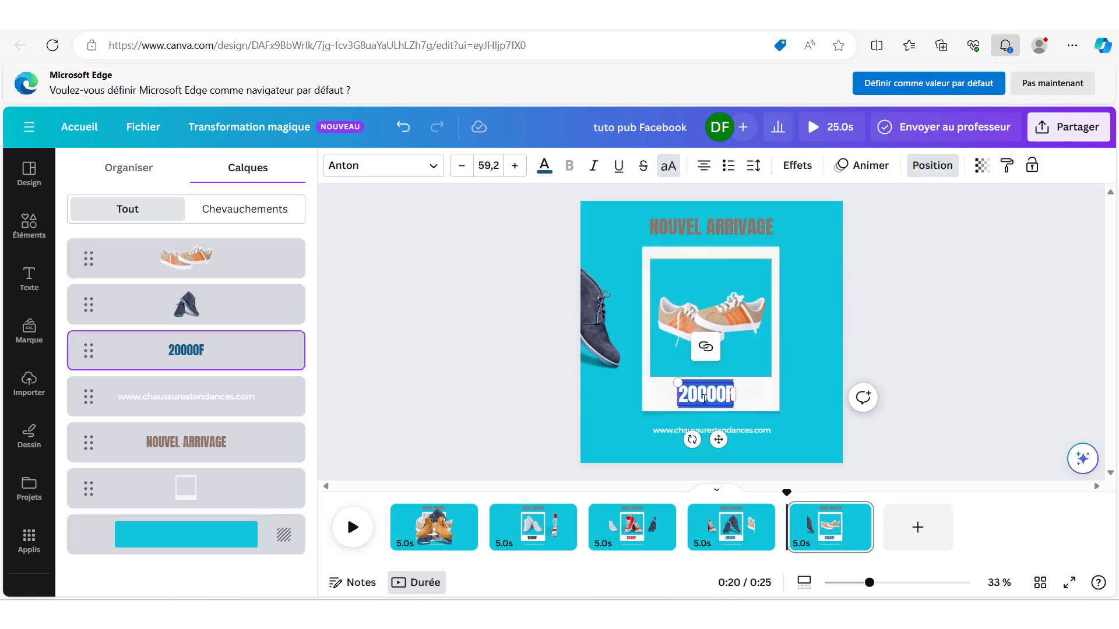
pyautogui.write('17000F')
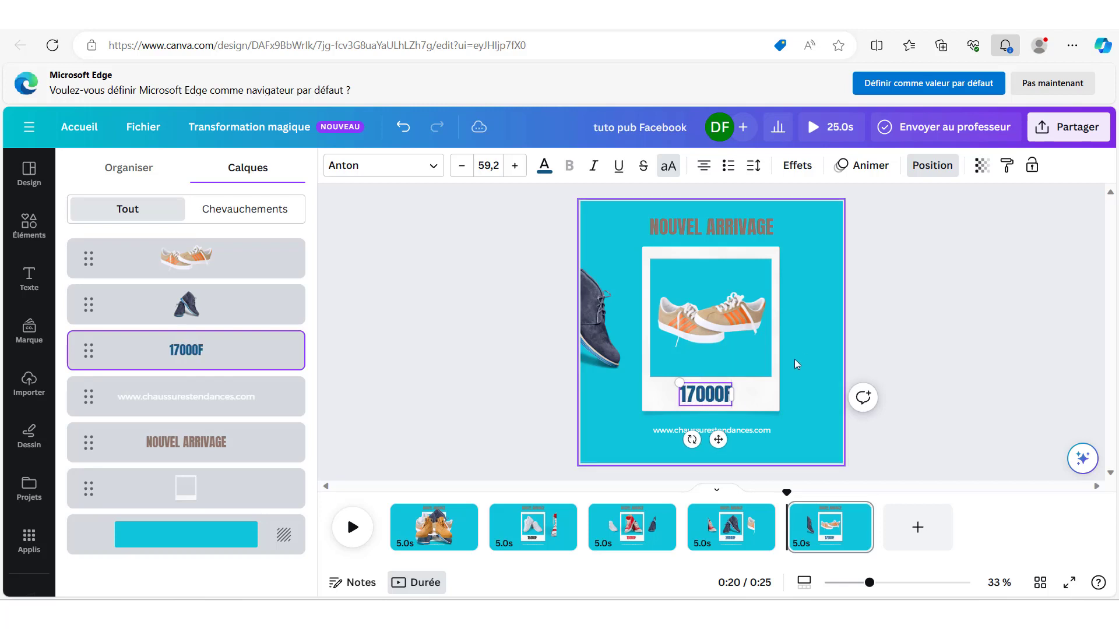
pyautogui.click(796, 364)
# Recolour the fifth page's price text with the orange taken from the beige sneakers photo.
pyautogui.click(706, 393)
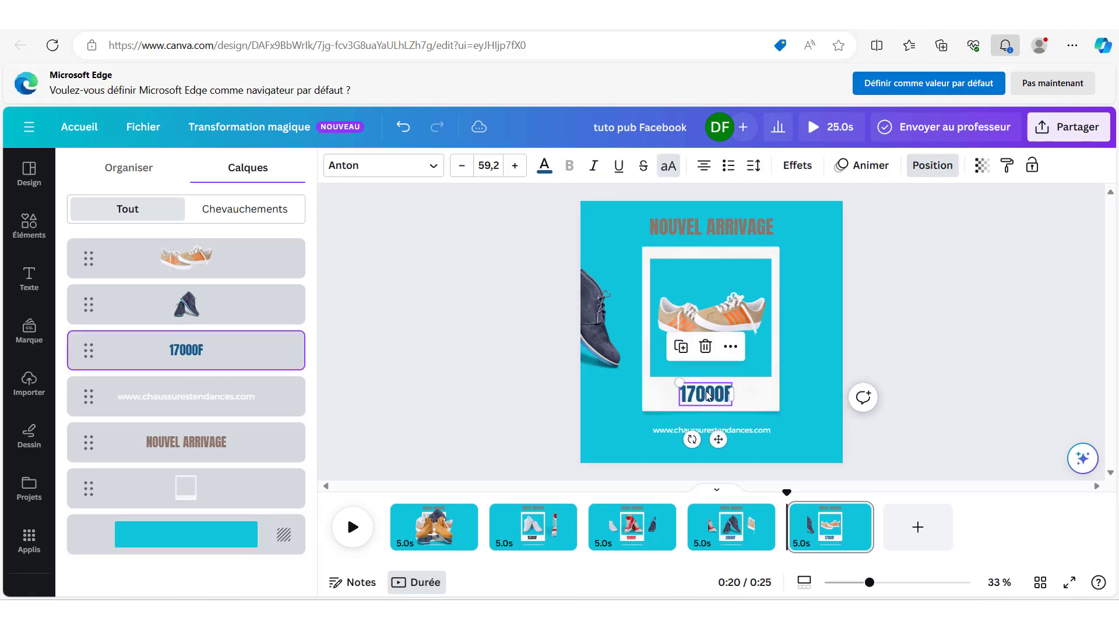
pyautogui.click(707, 392)
pyautogui.click(544, 165)
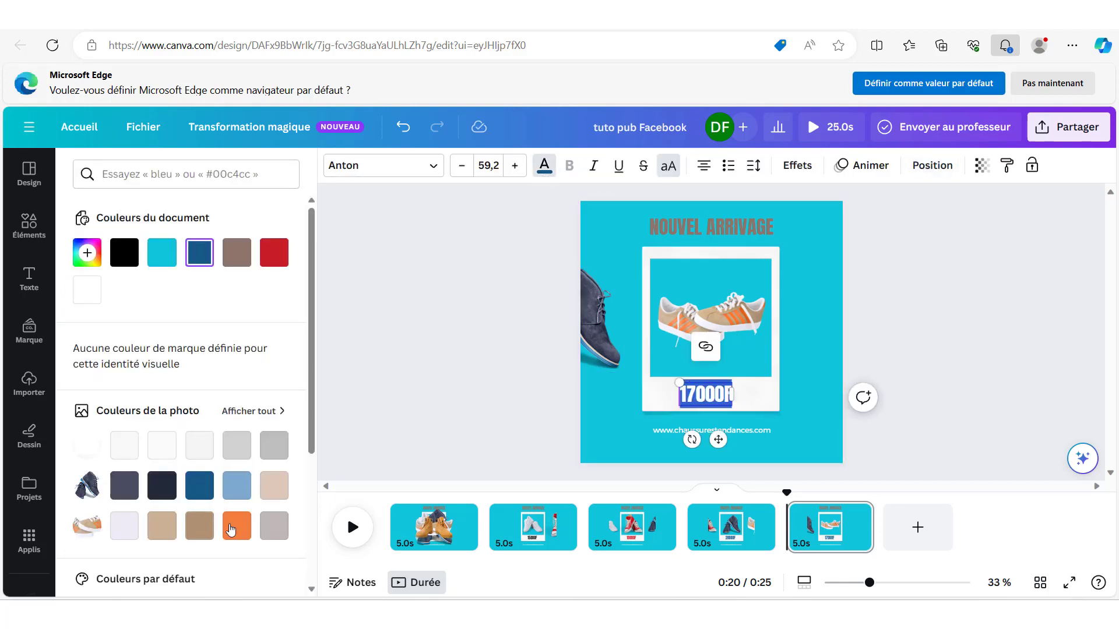
pyautogui.click(237, 525)
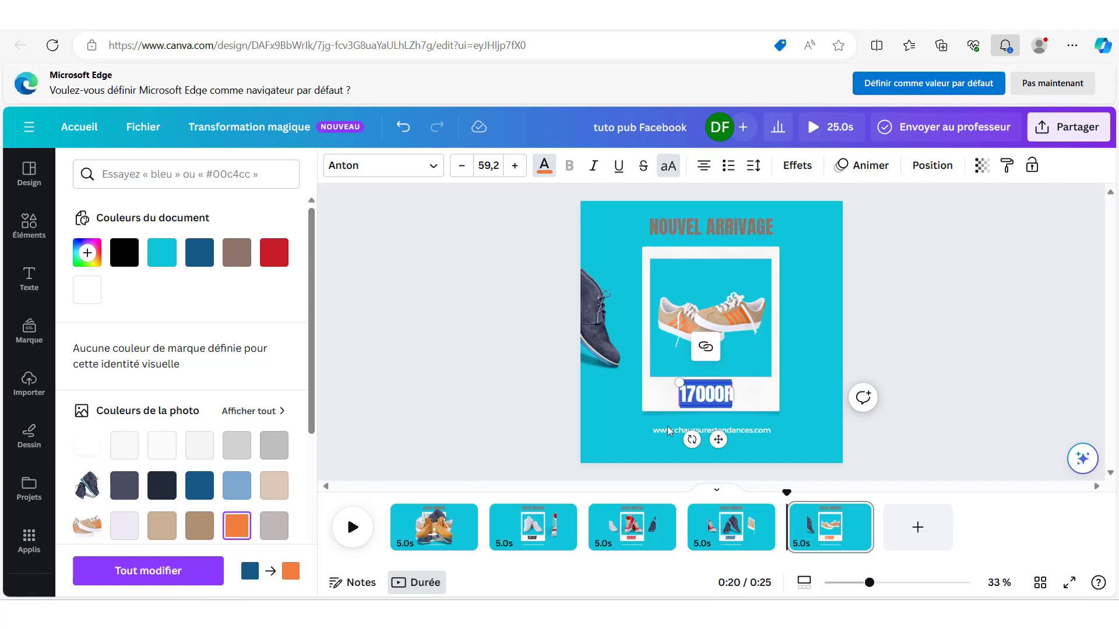
pyautogui.click(798, 362)
# Copy the tan boots from the first page onto the fifth, shrink them and place them partly off its right edge.
pyautogui.click(522, 165)
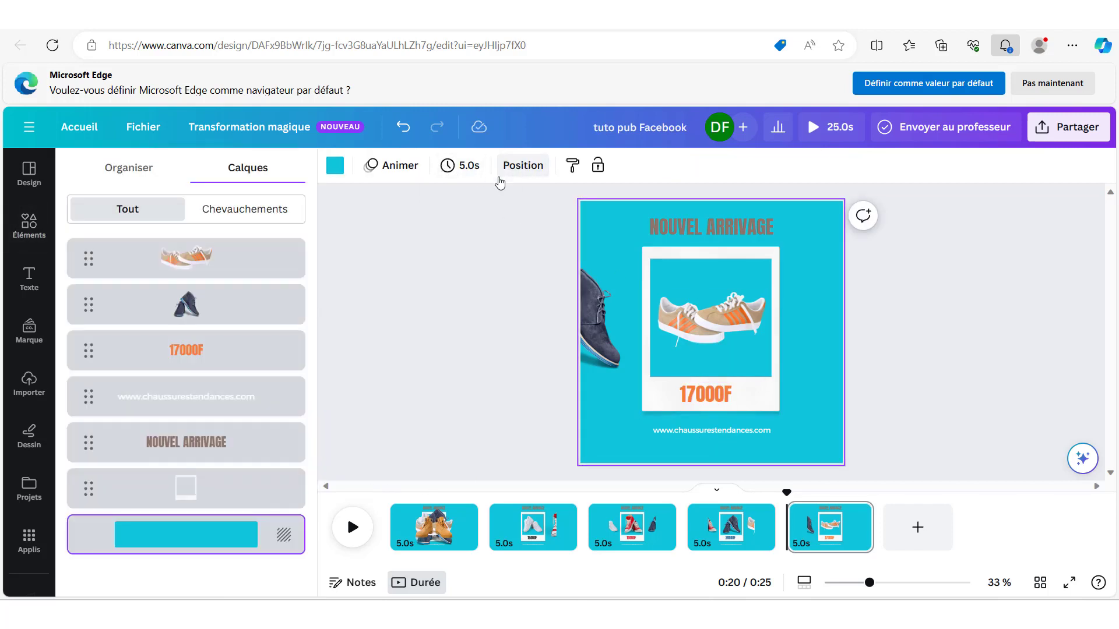
pyautogui.click(420, 526)
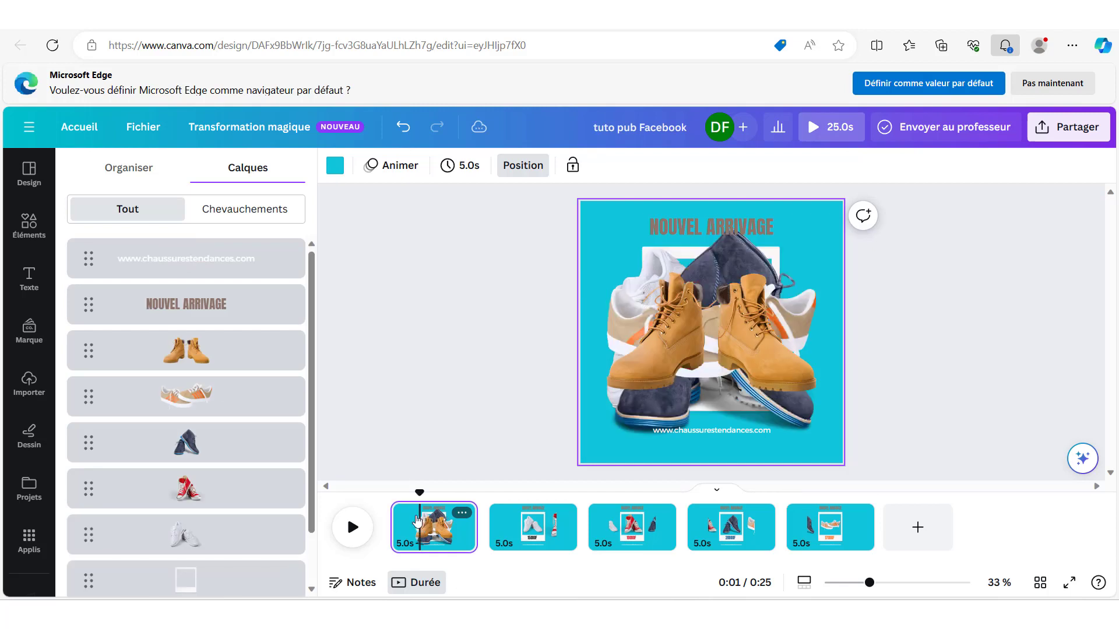
pyautogui.click(219, 352)
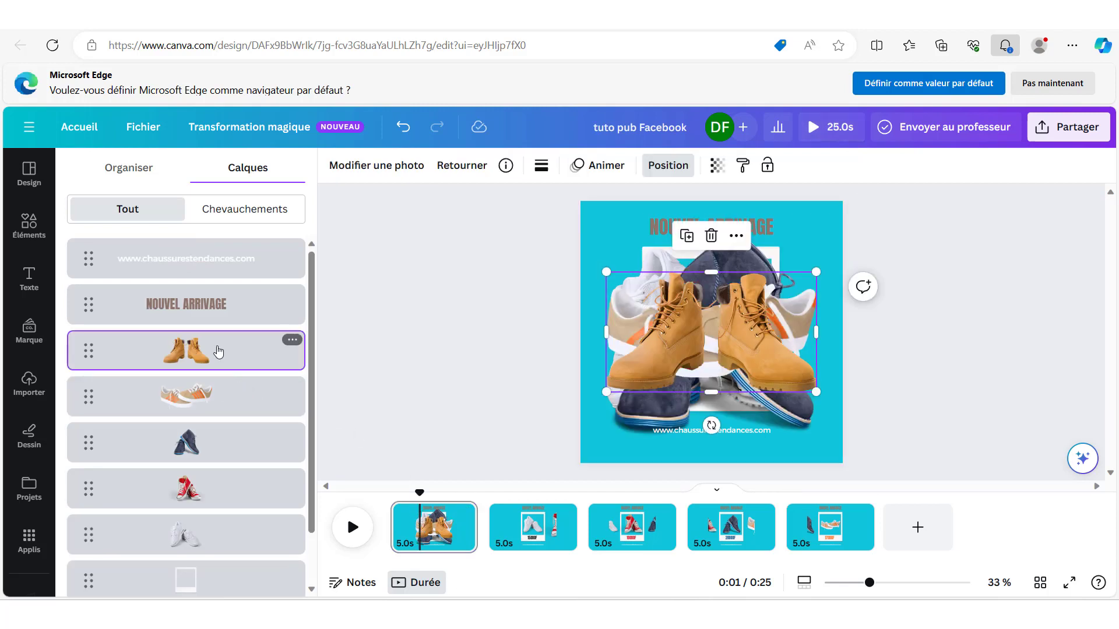
pyautogui.click(859, 527)
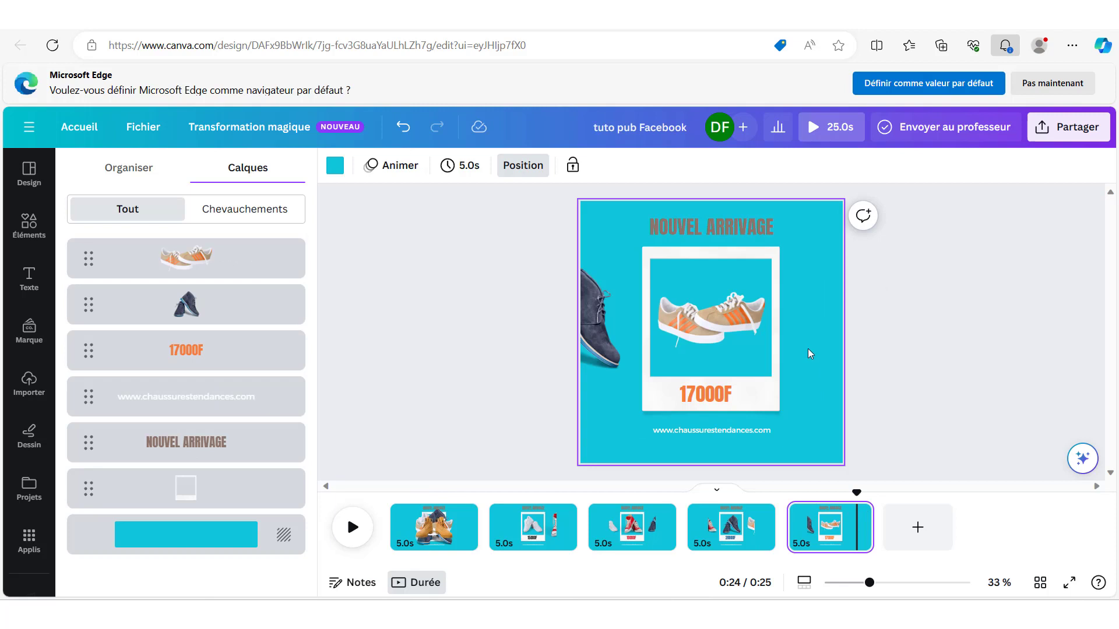
pyautogui.hotkey('ctrl', 'v')
pyautogui.moveTo(609, 389); pyautogui.dragTo(836, 314)
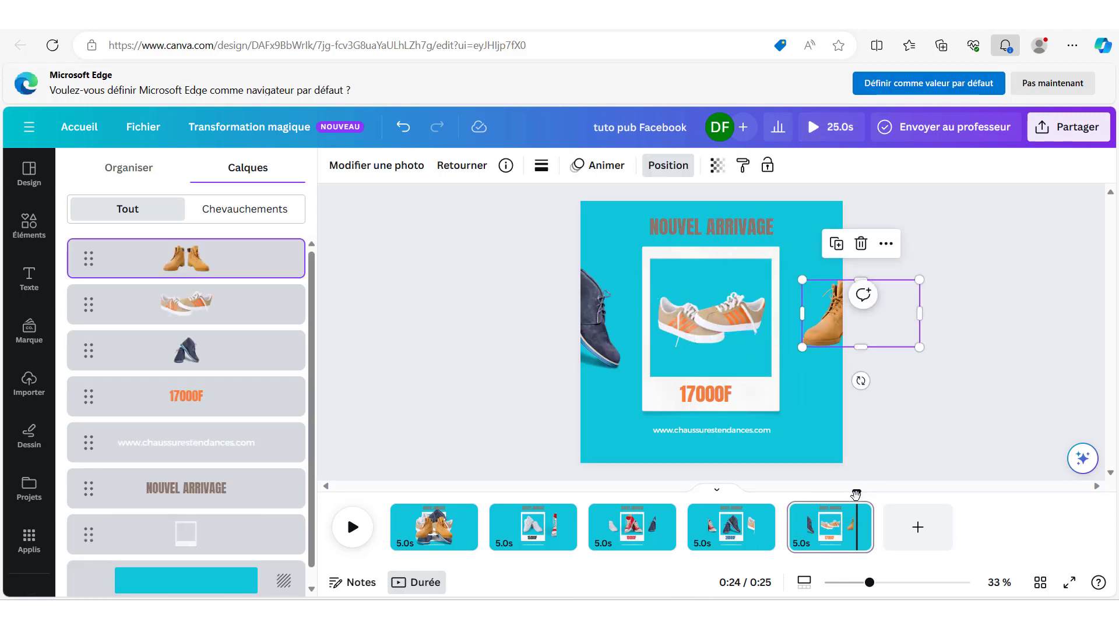
# Duplicate the fifth page and delete the navy shoes from the copy.
pyautogui.moveTo(855, 495); pyautogui.dragTo(836, 499)
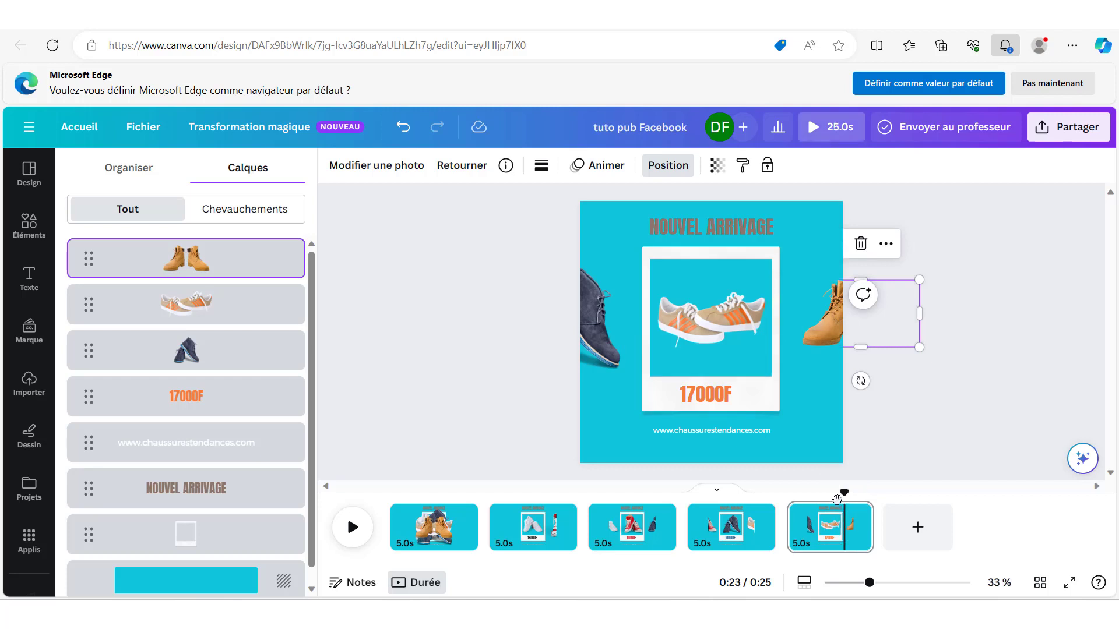
pyautogui.click(860, 512)
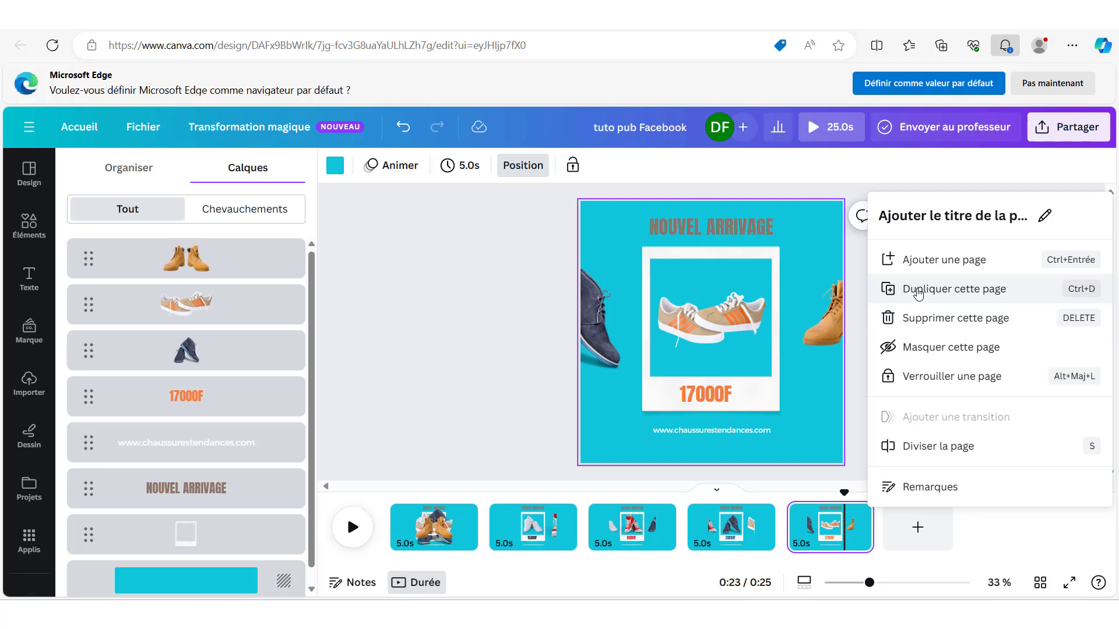
pyautogui.click(918, 290)
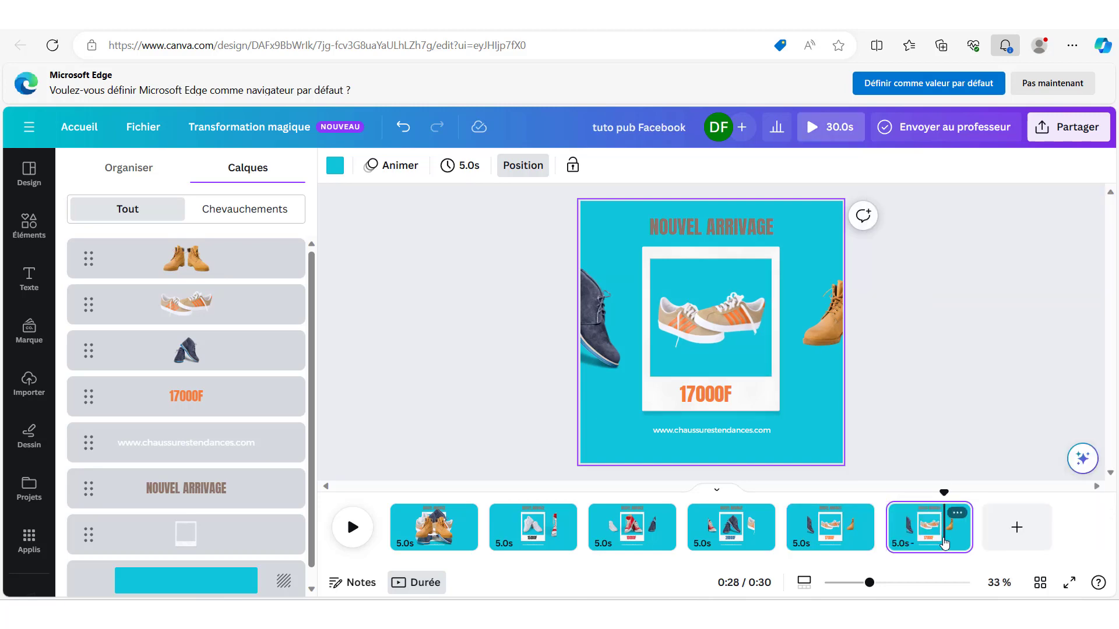
pyautogui.doubleClick(600, 341)
pyautogui.press('Delete')
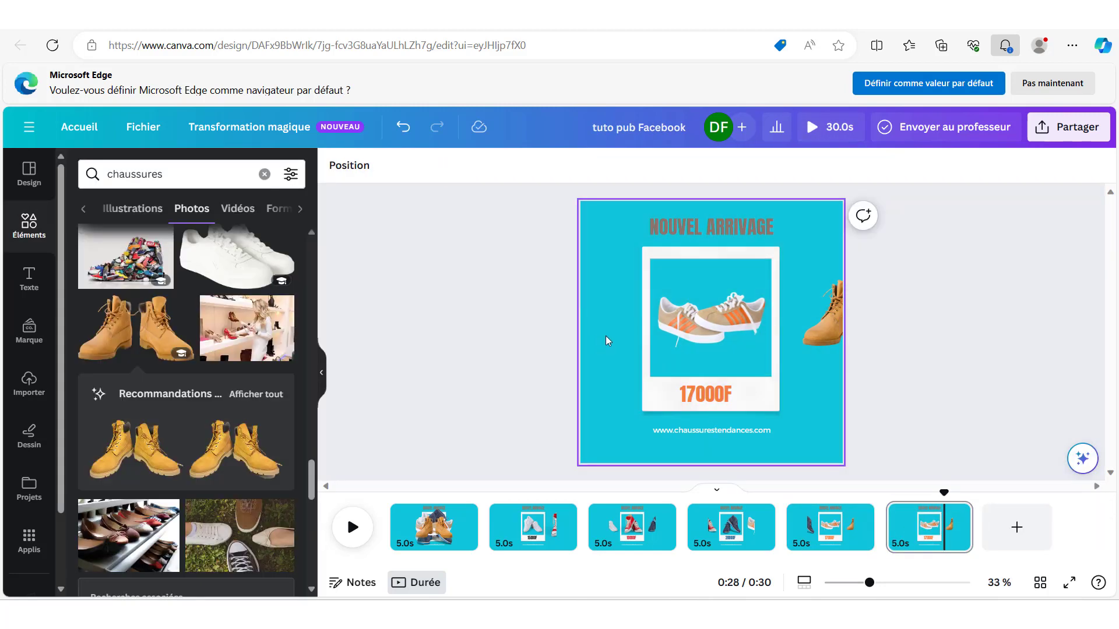
# On the sixth page, shift the beige sneakers partly off the left edge and move the tan boots into the Polaroid frame.
pyautogui.click(709, 316)
pyautogui.moveTo(708, 316); pyautogui.dragTo(566, 321)
pyautogui.moveTo(830, 329); pyautogui.dragTo(679, 331)
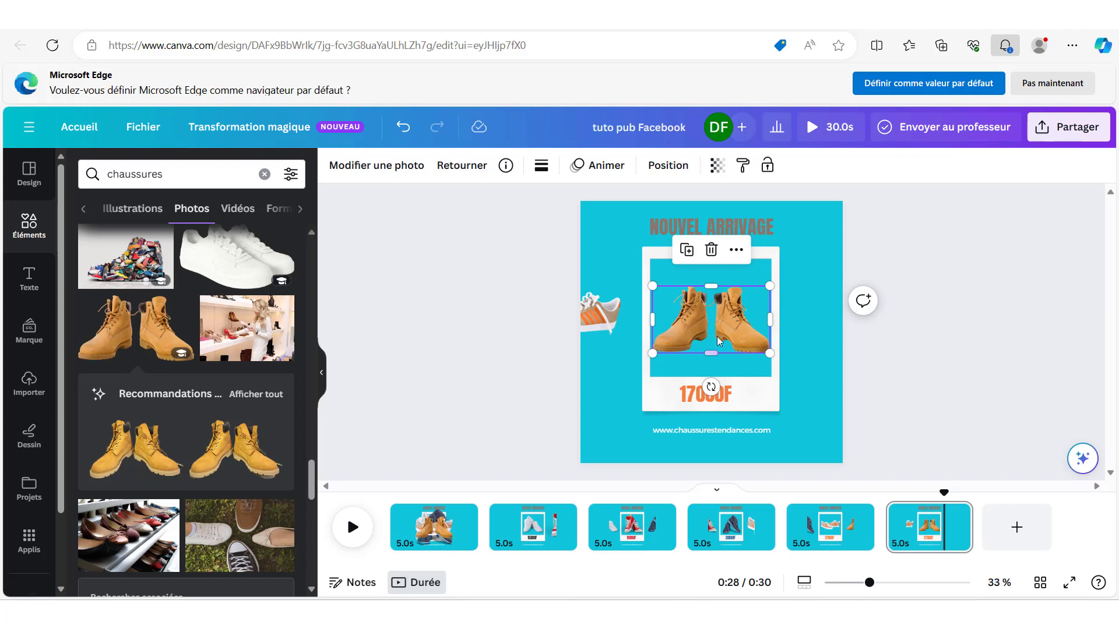
# Copy the white sneakers from the second page onto the sixth and place them partly off its right edge.
pyautogui.click(432, 528)
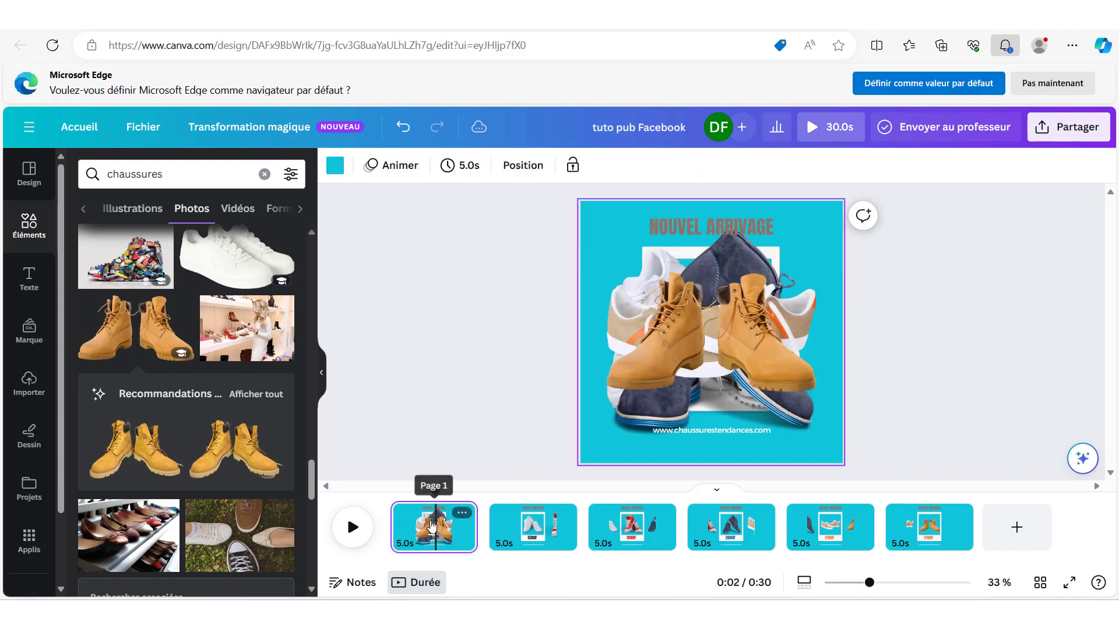
pyautogui.click(534, 526)
pyautogui.click(694, 330)
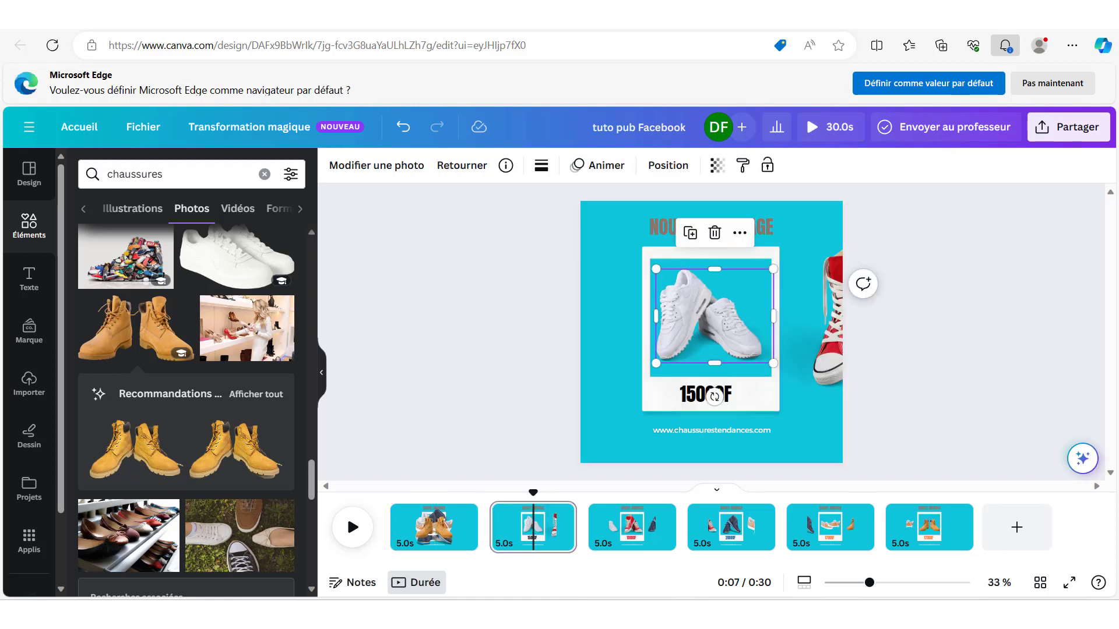
pyautogui.click(929, 527)
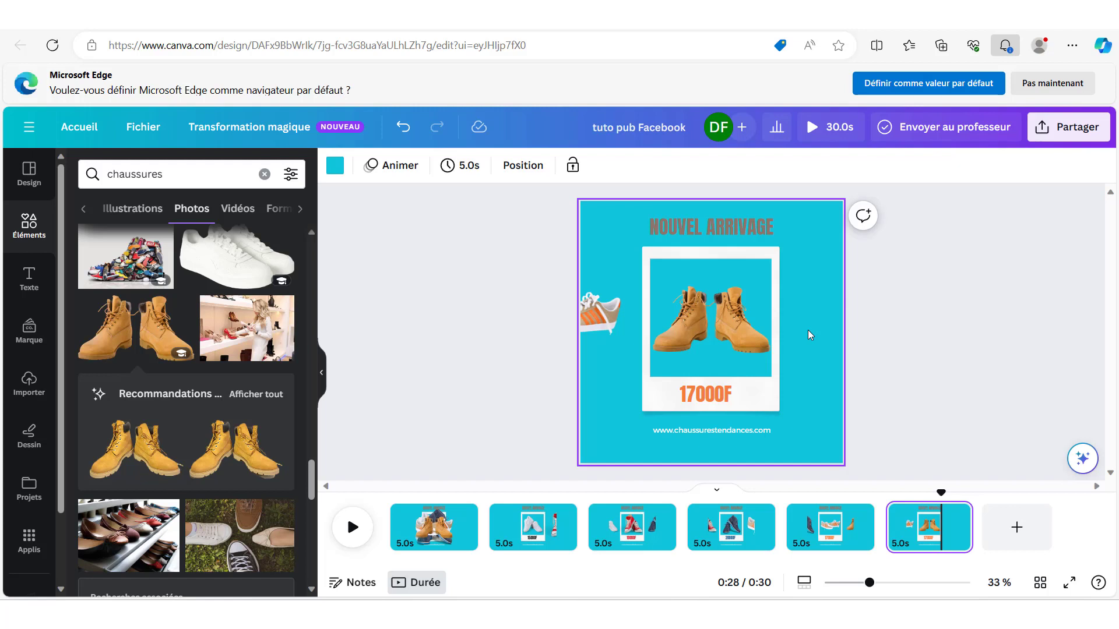
pyautogui.hotkey('ctrl', 'v')
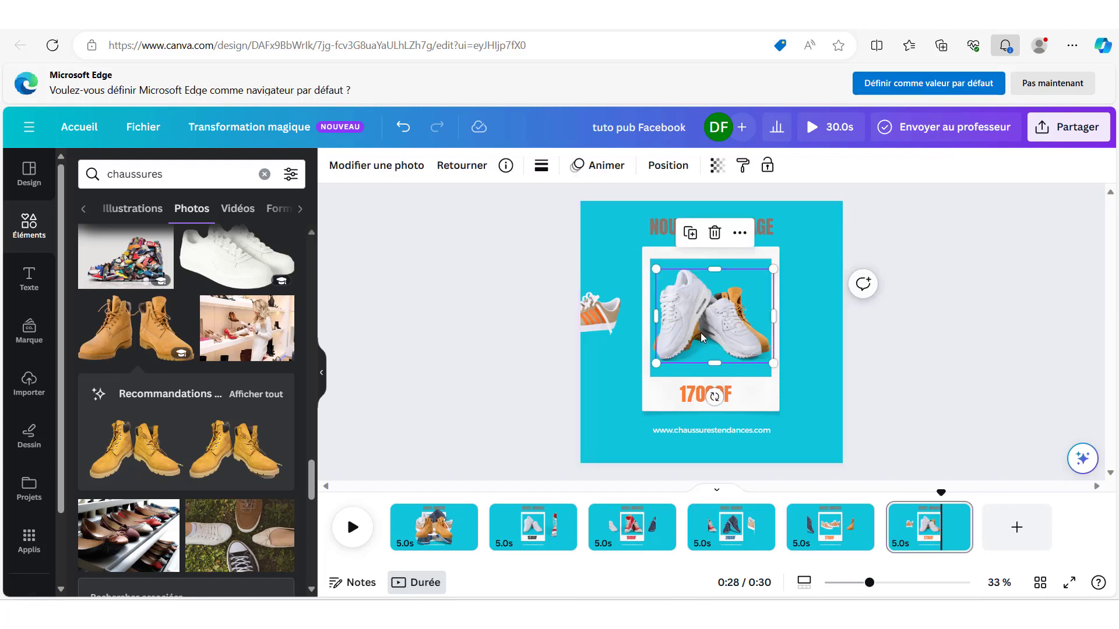
pyautogui.moveTo(693, 326); pyautogui.dragTo(838, 320)
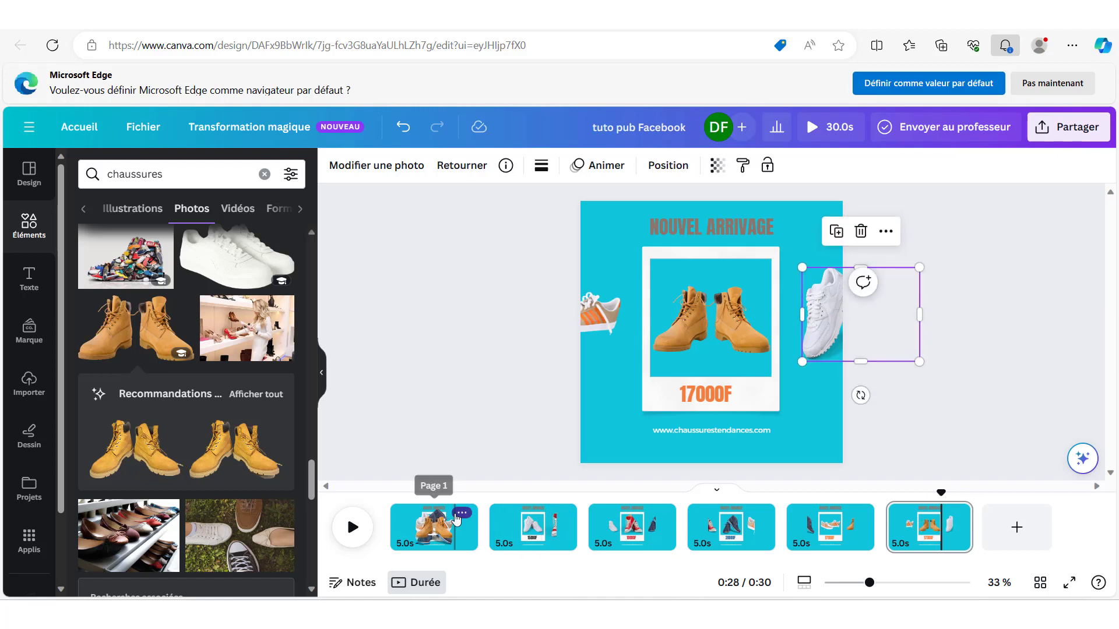
# Delete the opening page with all the shoes piled together and shorten the white and red sneakers pages to 3.0 seconds each.
pyautogui.click(468, 515)
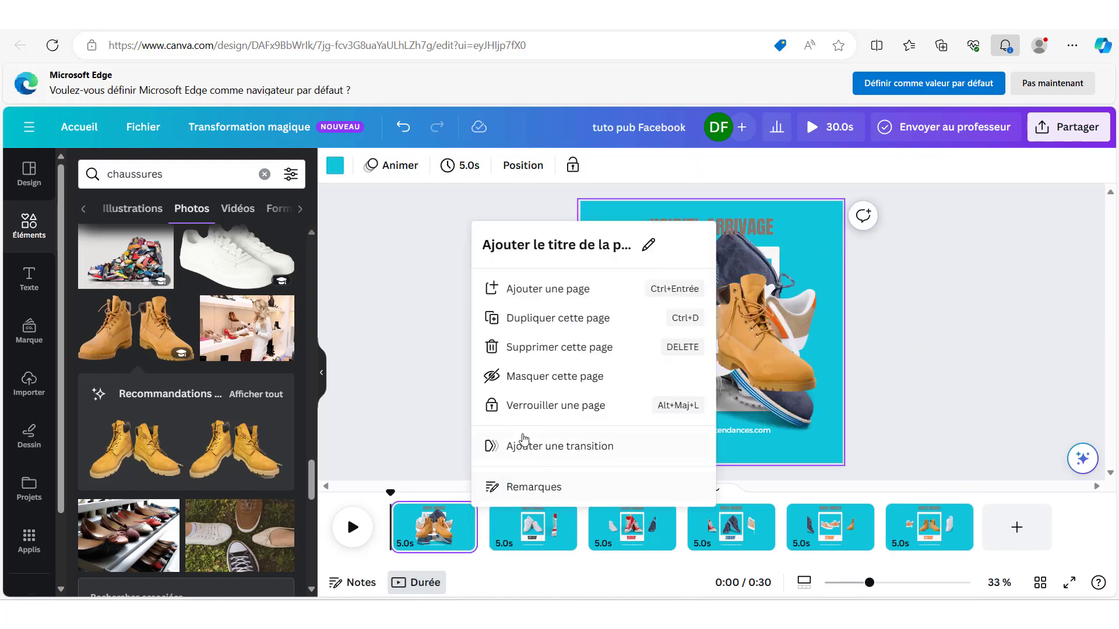
pyautogui.click(527, 348)
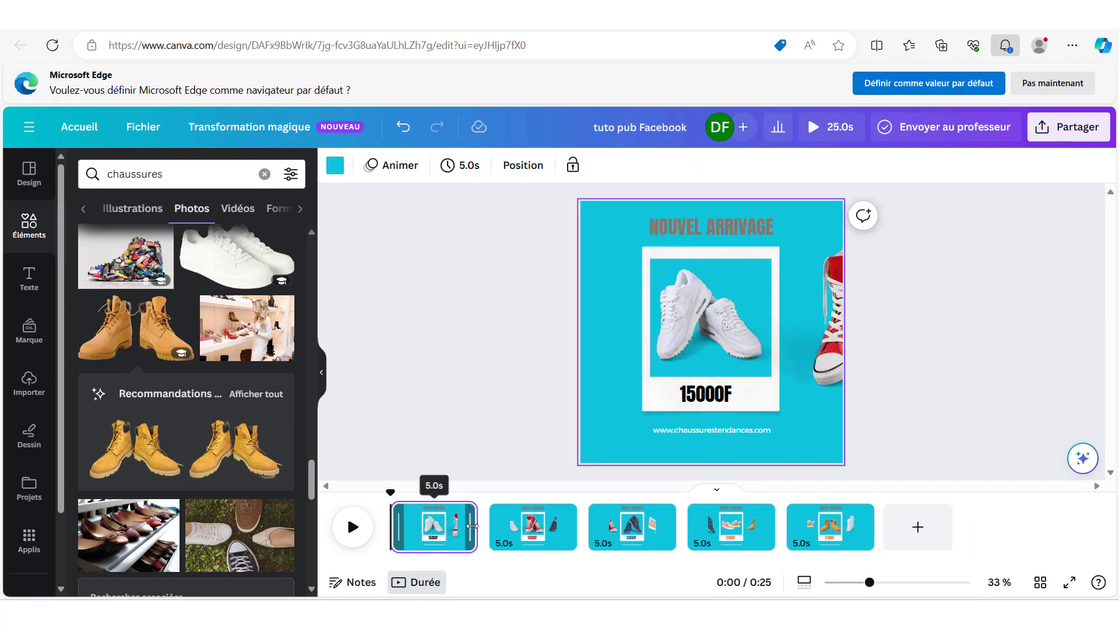
pyautogui.moveTo(472, 526); pyautogui.dragTo(438, 526)
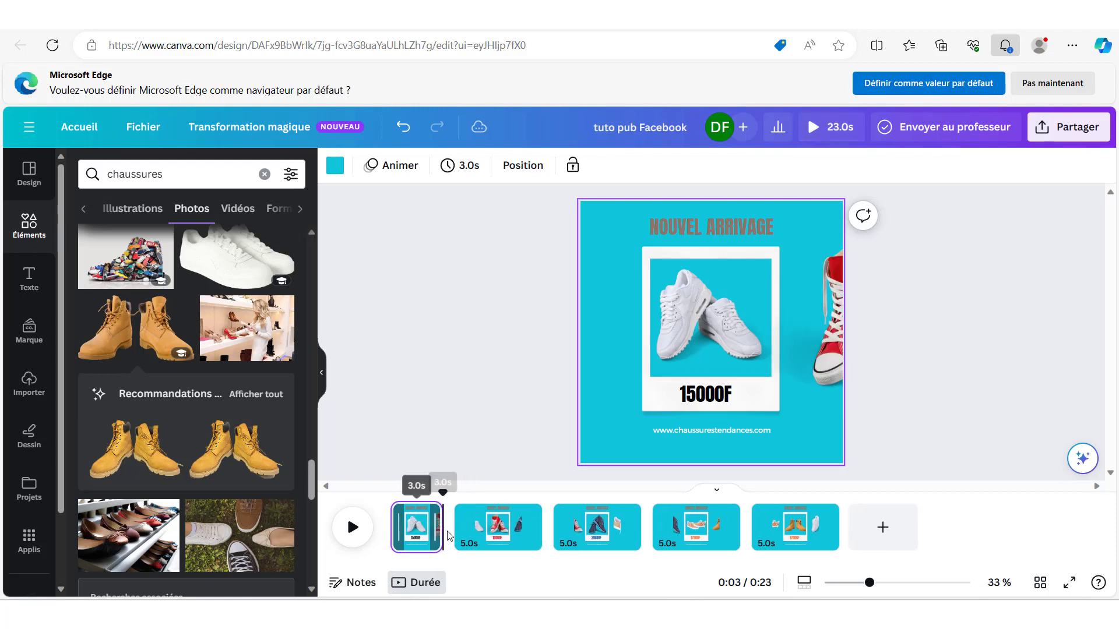
pyautogui.click(509, 533)
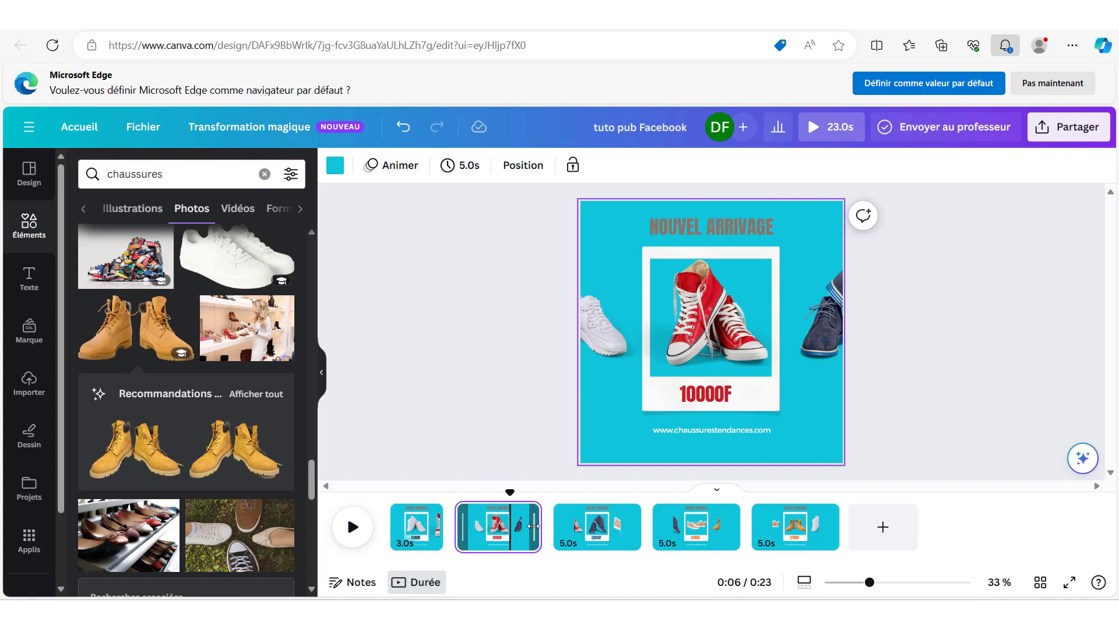
pyautogui.moveTo(533, 527); pyautogui.dragTo(507, 526)
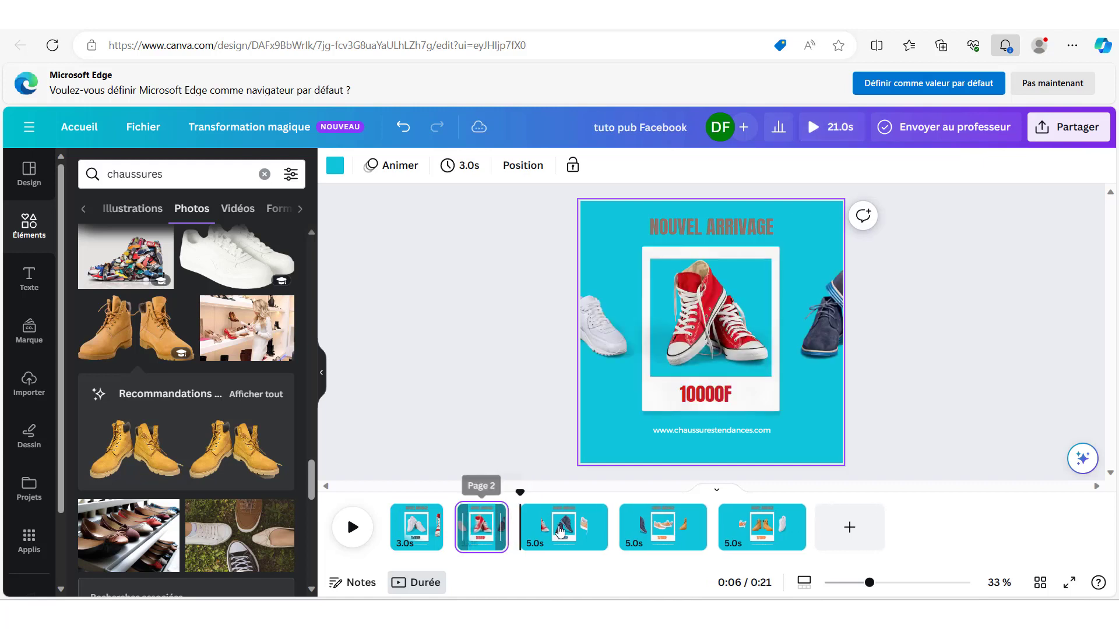
# Shorten the navy shoes page to 3.1 seconds and the beige sneakers and tan boots pages to 3.0 seconds each.
pyautogui.click(561, 530)
pyautogui.moveTo(606, 526); pyautogui.dragTo(575, 526)
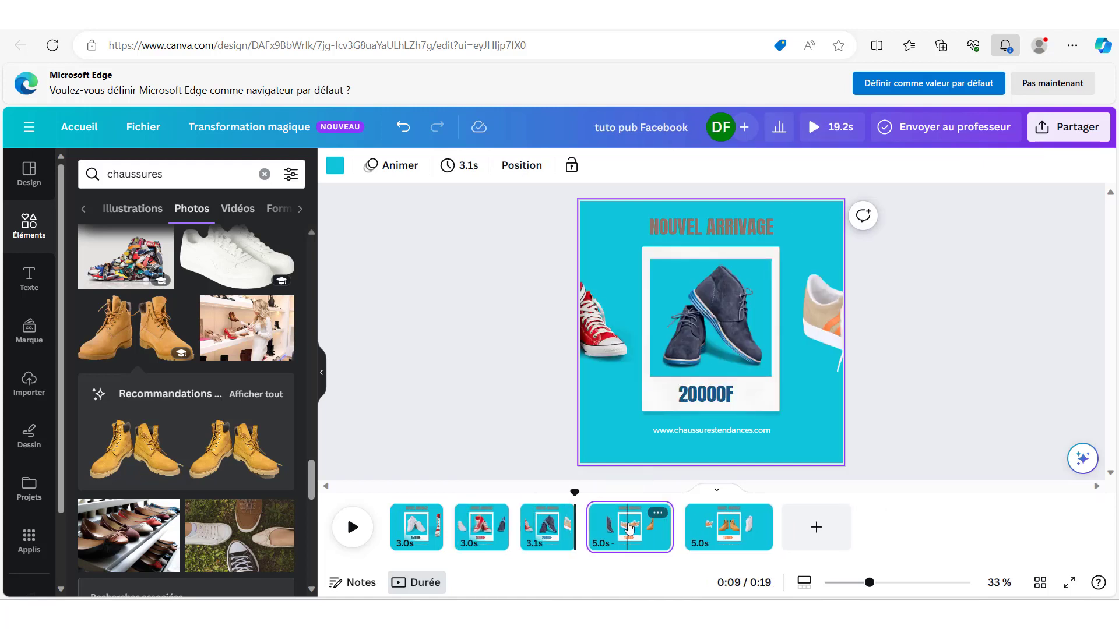
pyautogui.click(629, 528)
pyautogui.moveTo(671, 527); pyautogui.dragTo(638, 526)
pyautogui.click(694, 528)
pyautogui.moveTo(738, 526); pyautogui.dragTo(703, 526)
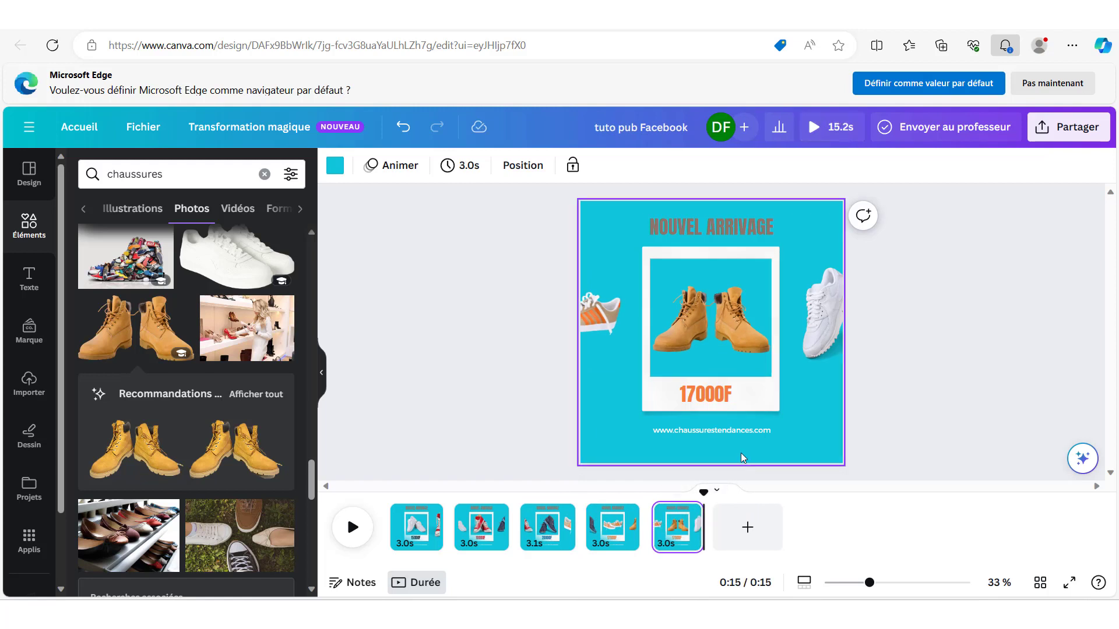
# Change the price on the tan boots page to 30000F.
pyautogui.click(690, 396)
pyautogui.doubleClick(690, 396)
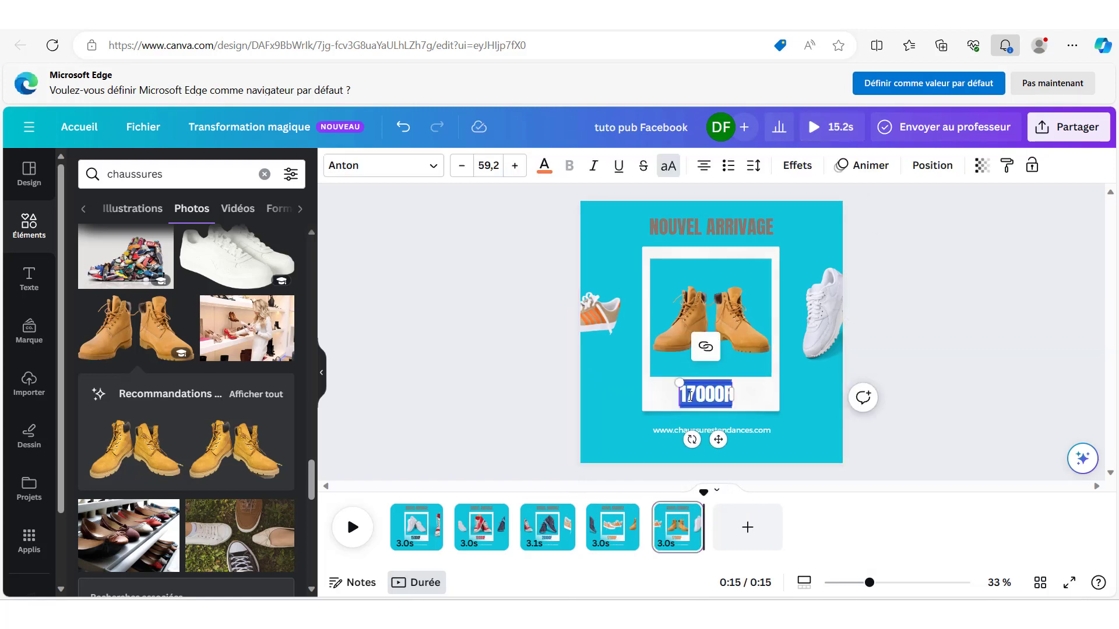
pyautogui.write('3000')
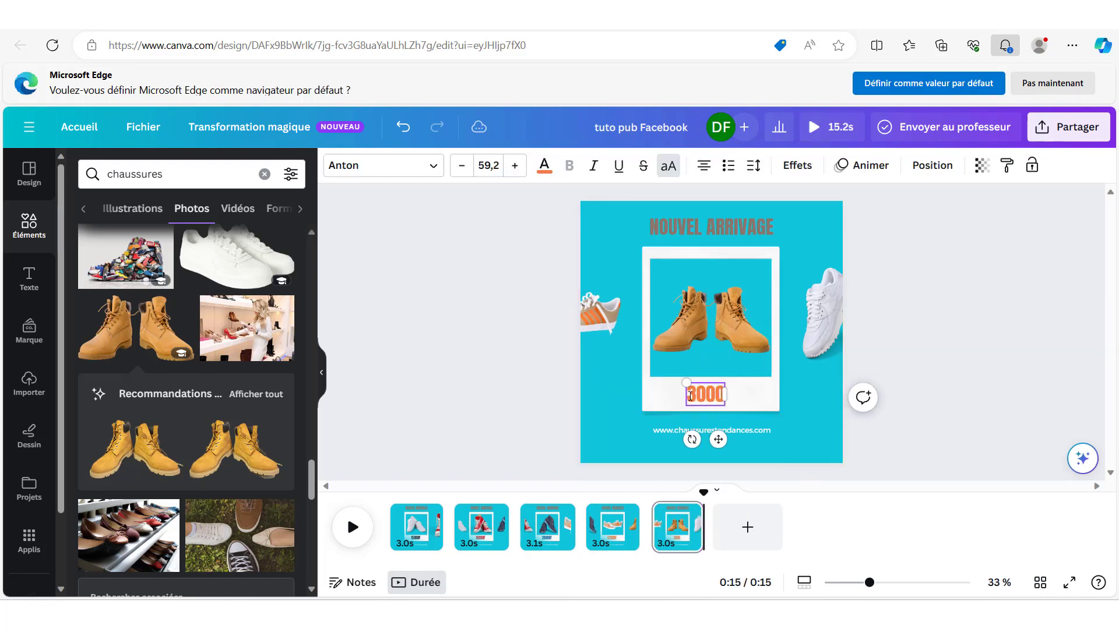
pyautogui.write('0')
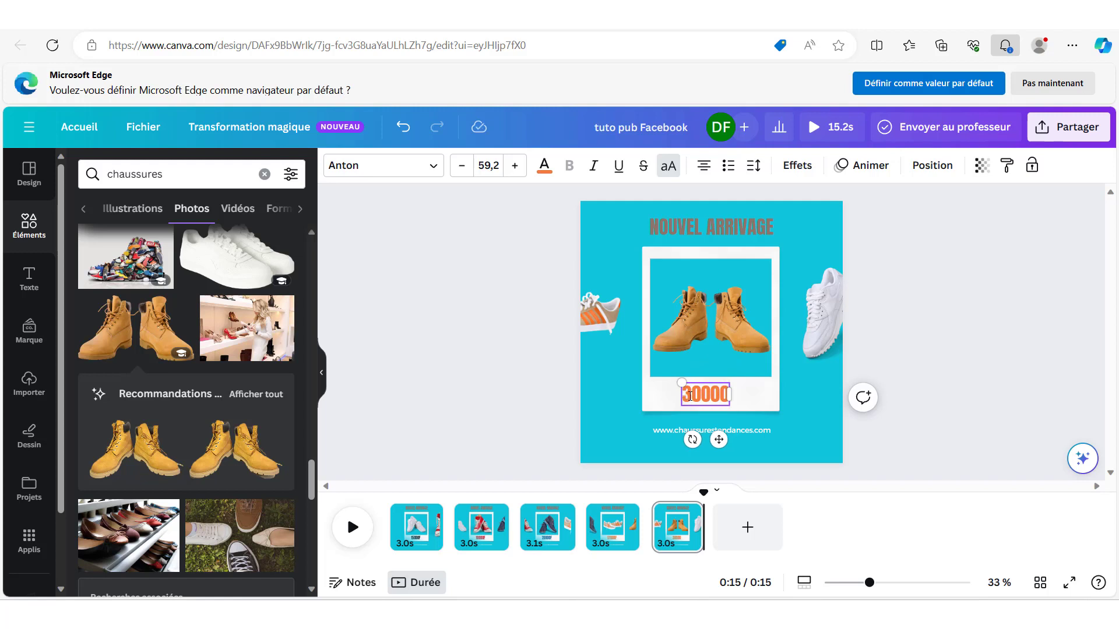
pyautogui.write('F')
# Recolour the tan boots page's price text with the light tan taken from the boots photo.
pyautogui.doubleClick(689, 396)
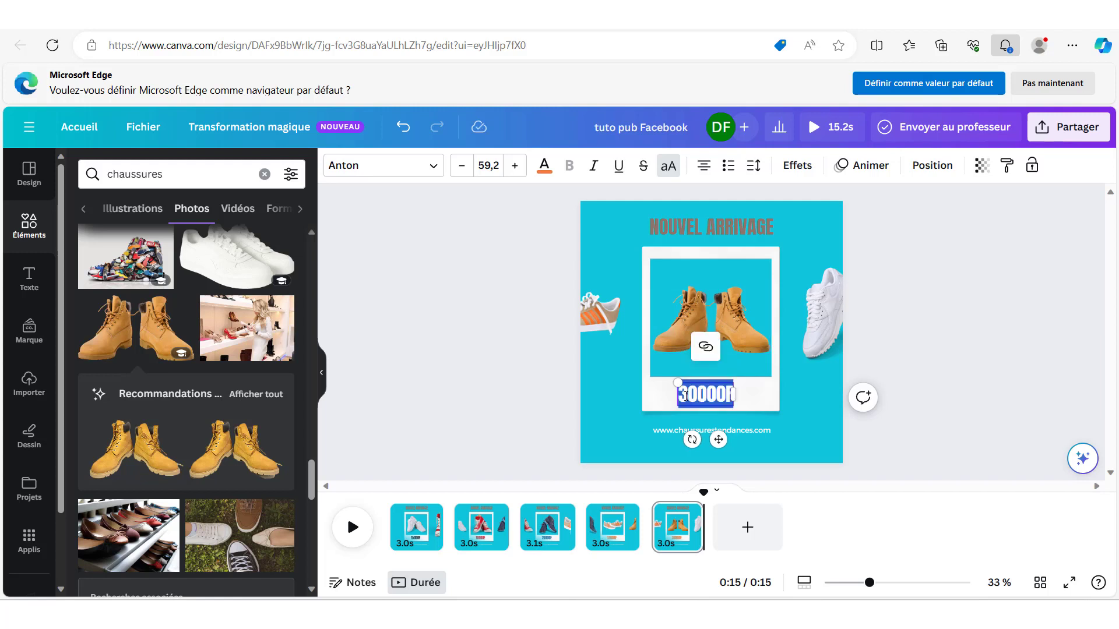
pyautogui.click(544, 167)
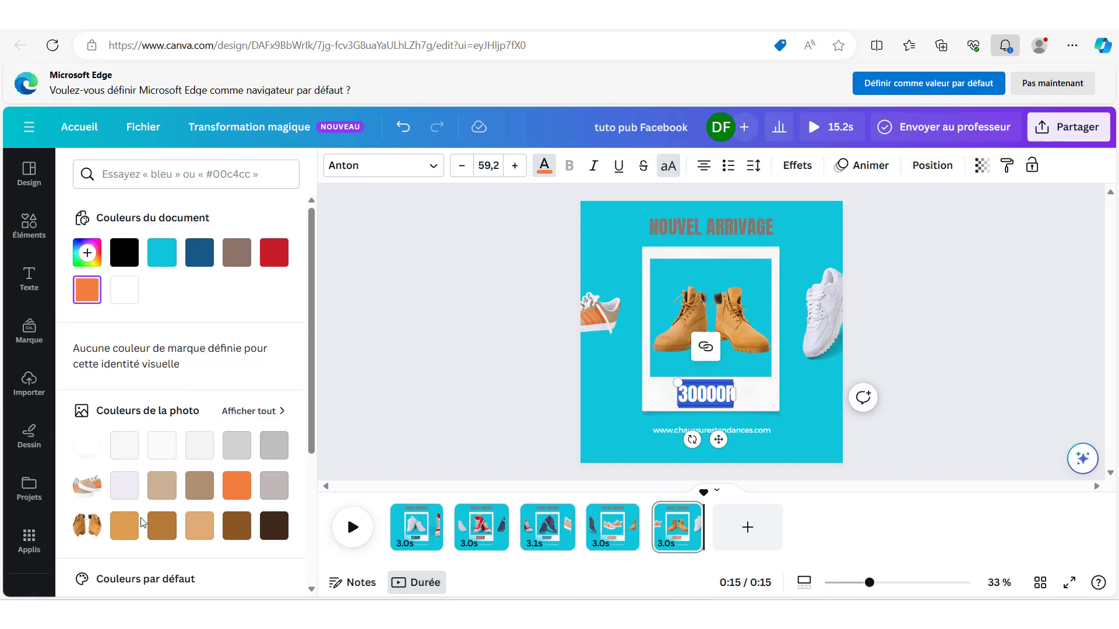
pyautogui.click(124, 525)
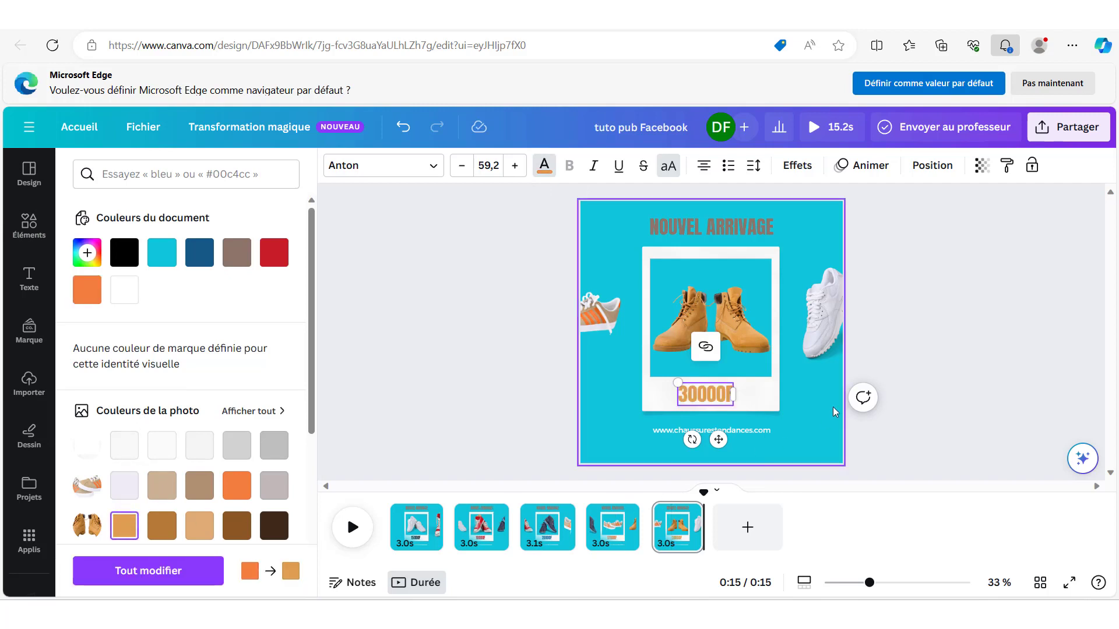
pyautogui.click(833, 411)
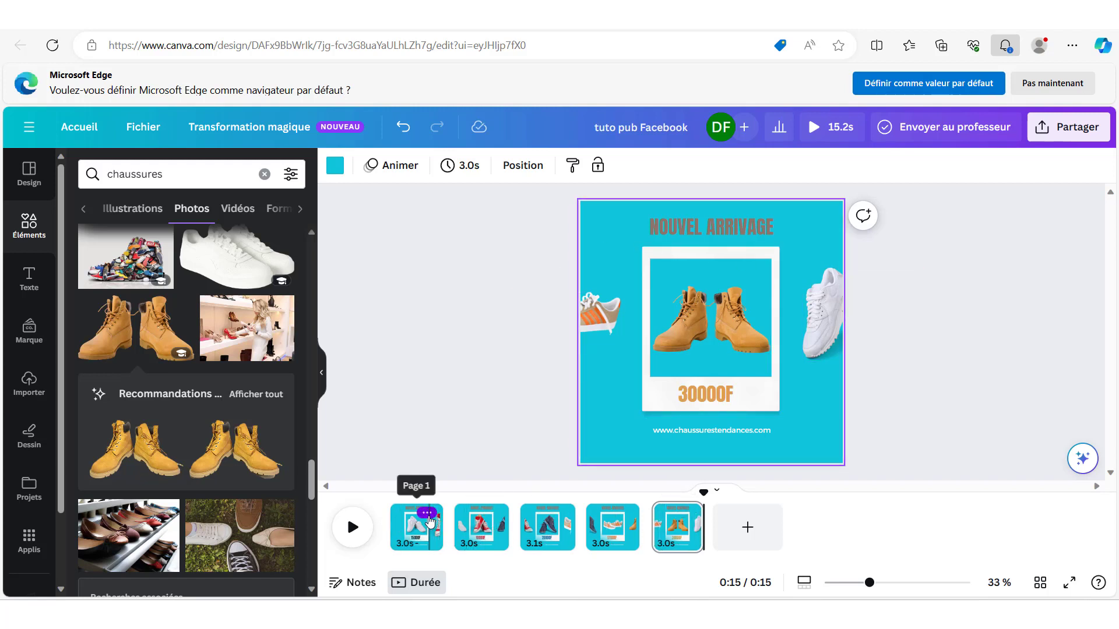
# Duplicate the white sneakers and red sneakers pages and move the copies, in that order, to the end of the video.
pyautogui.click(428, 515)
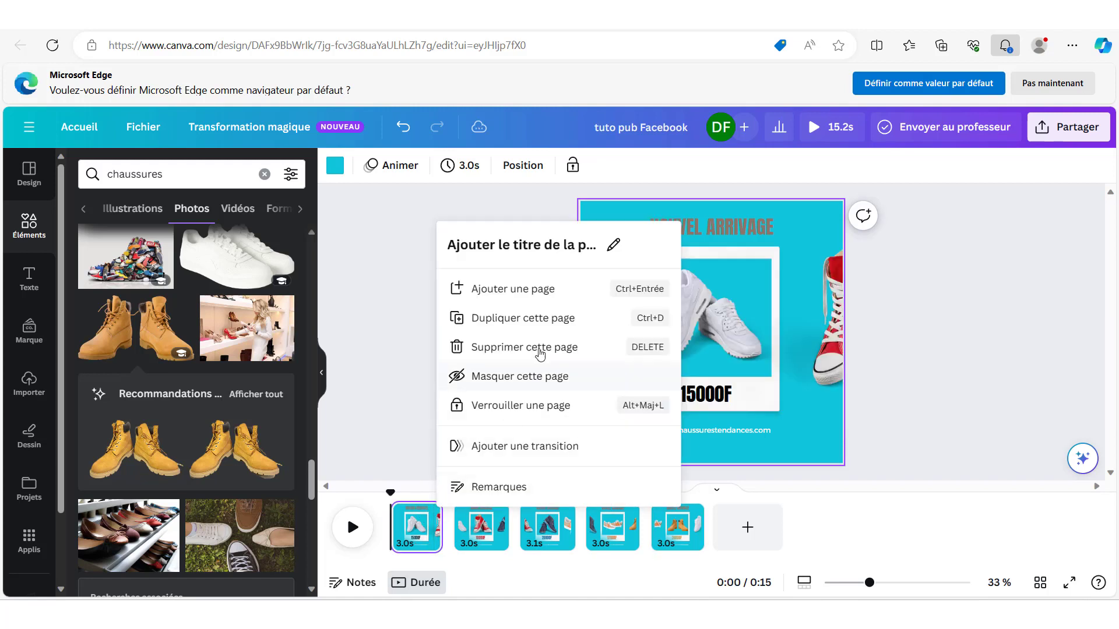
pyautogui.click(508, 319)
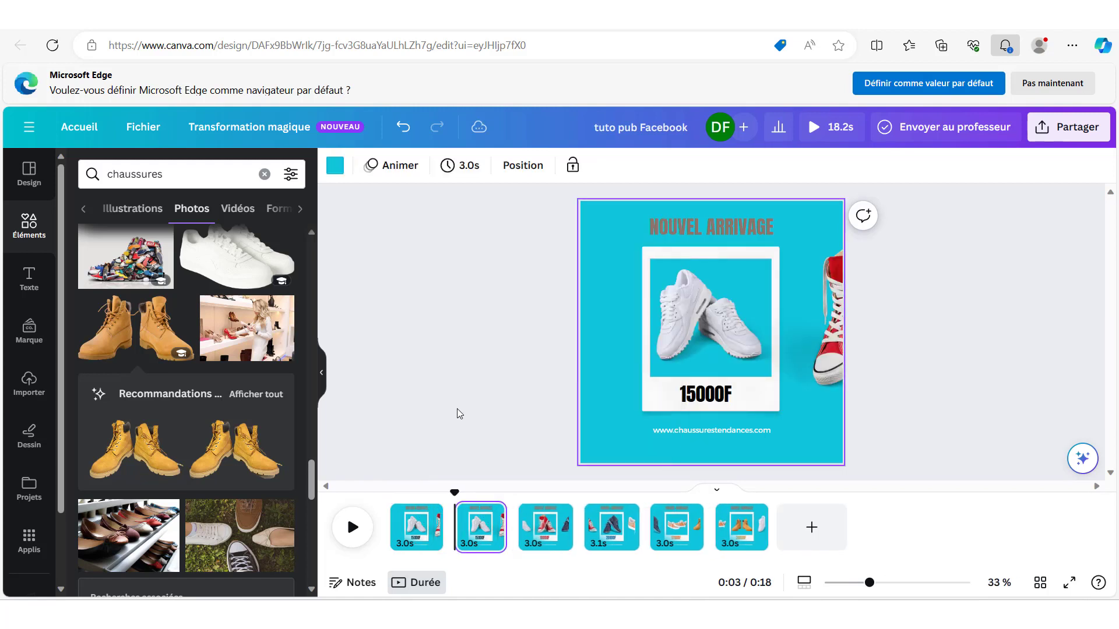
pyautogui.moveTo(473, 531); pyautogui.dragTo(743, 531)
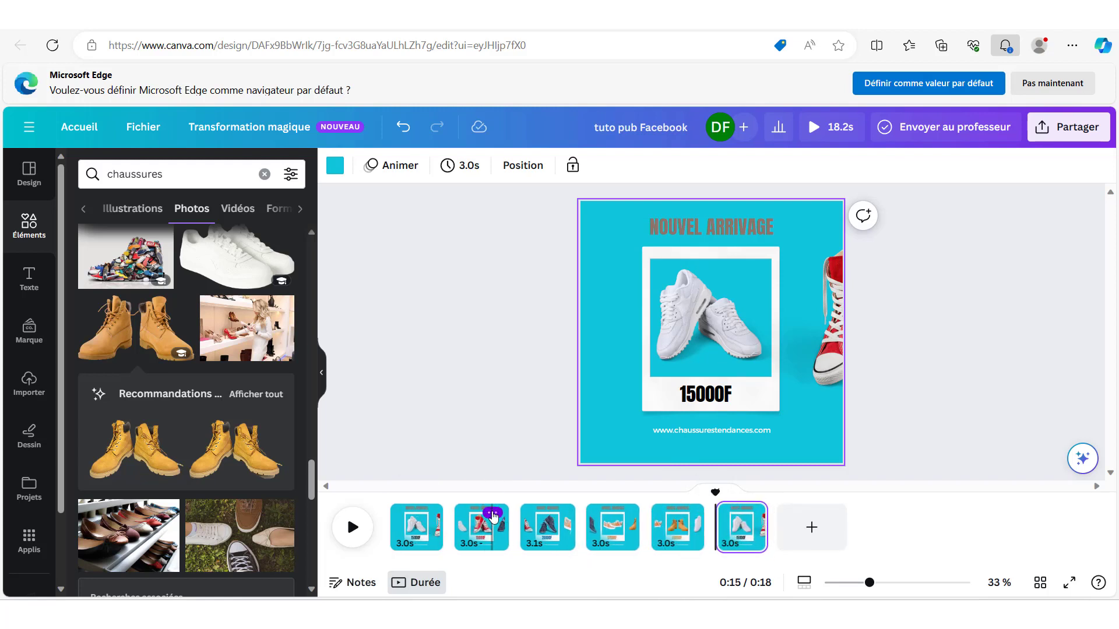
pyautogui.click(493, 515)
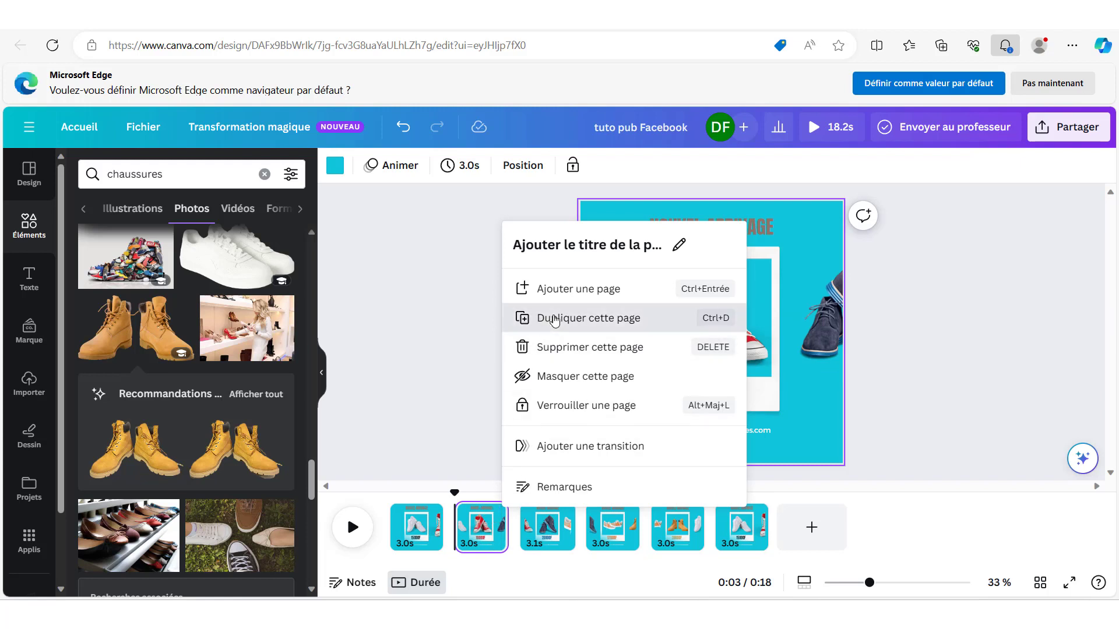
pyautogui.click(562, 317)
pyautogui.moveTo(547, 541); pyautogui.dragTo(813, 531)
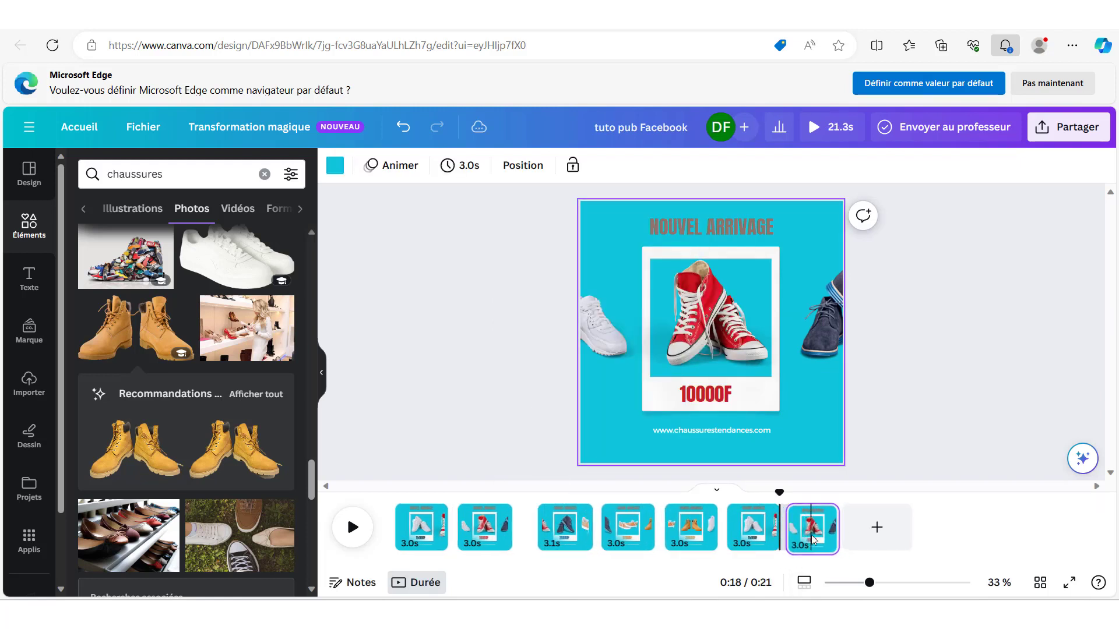
# Duplicate the navy shoes, beige sneakers and tan boots pages and move the copies, in that order, to the end of the video.
pyautogui.click(559, 513)
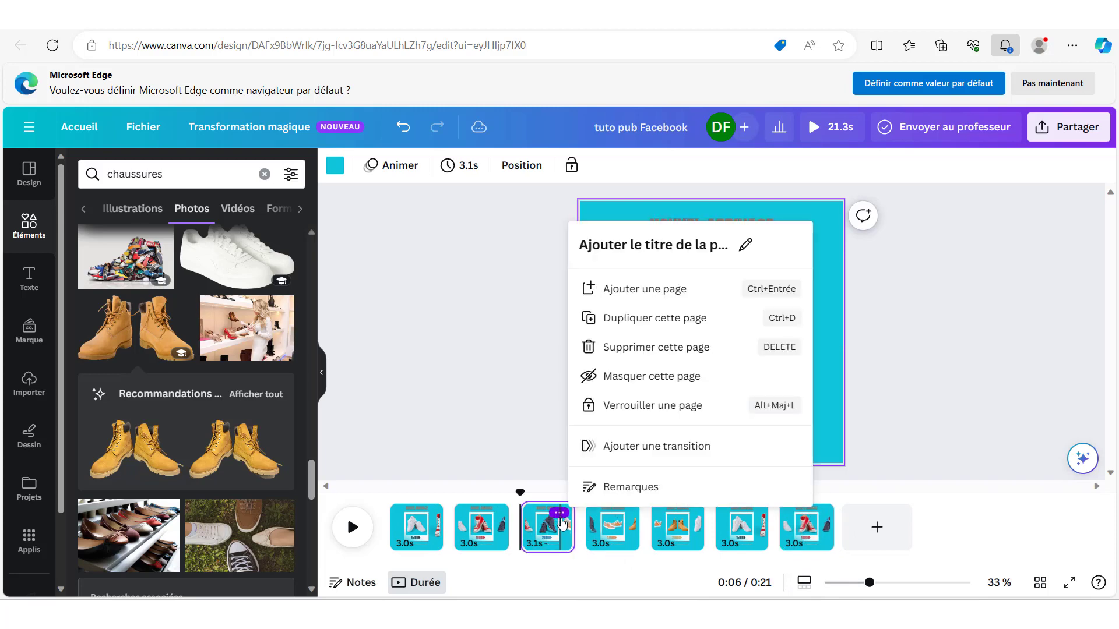
pyautogui.click(609, 317)
pyautogui.moveTo(613, 527); pyautogui.dragTo(871, 529)
pyautogui.click(611, 527)
pyautogui.click(627, 512)
pyautogui.click(680, 296)
pyautogui.moveTo(677, 527); pyautogui.dragTo(936, 527)
pyautogui.click(688, 513)
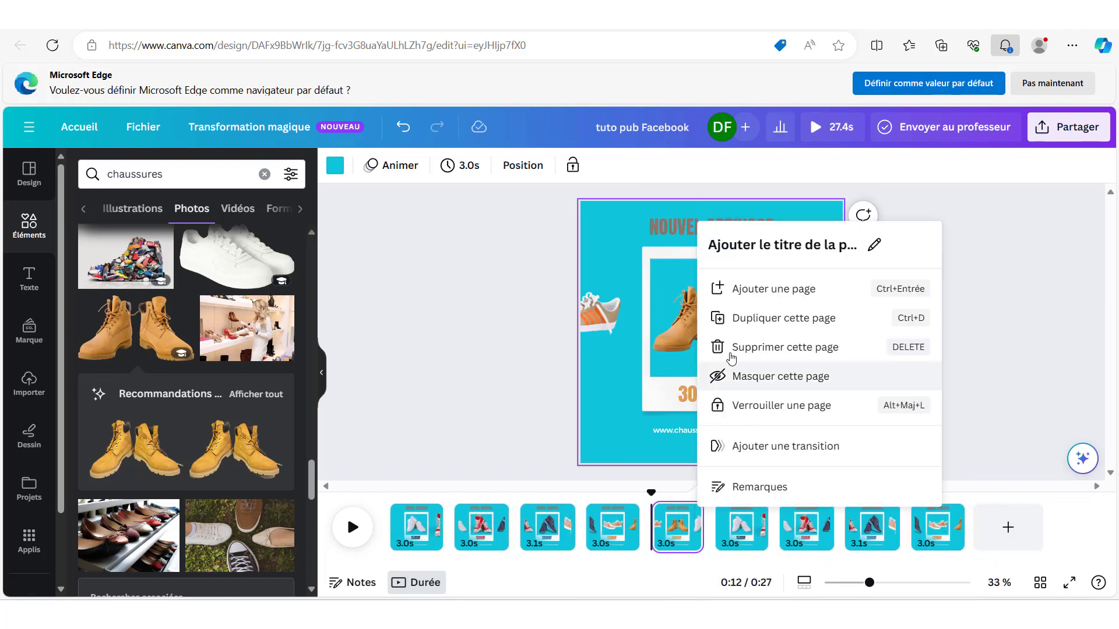
pyautogui.click(728, 317)
pyautogui.moveTo(738, 527); pyautogui.dragTo(978, 527)
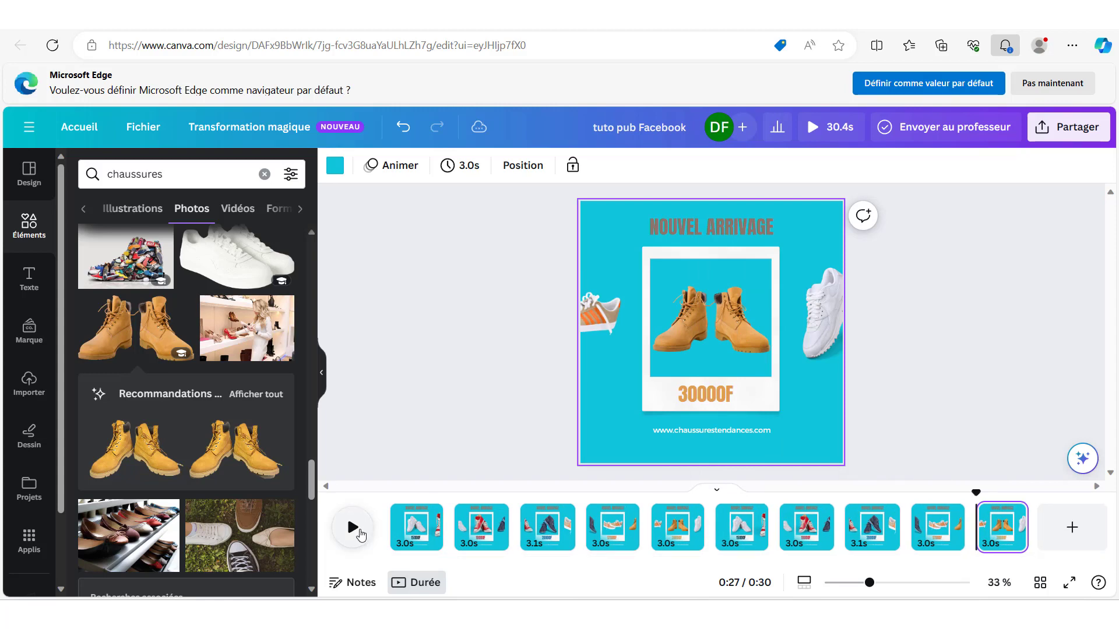
# Add a 1-second Combiné transition after the first page and apply it to all pages.
pyautogui.click(414, 528)
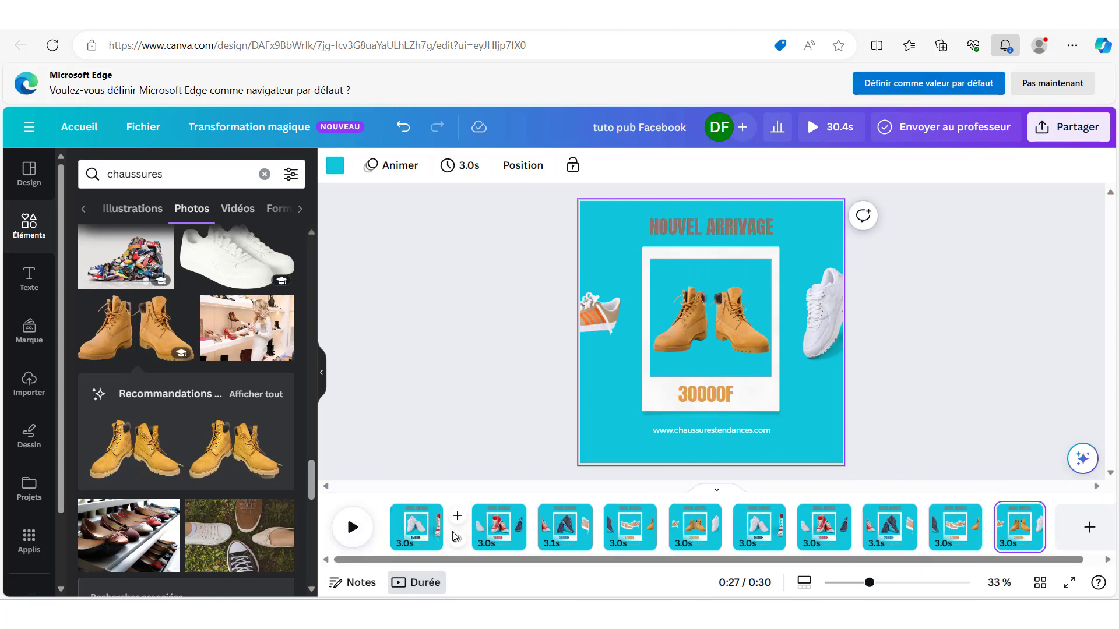
pyautogui.click(454, 539)
pyautogui.click(103, 460)
pyautogui.moveTo(100, 432); pyautogui.dragTo(212, 432)
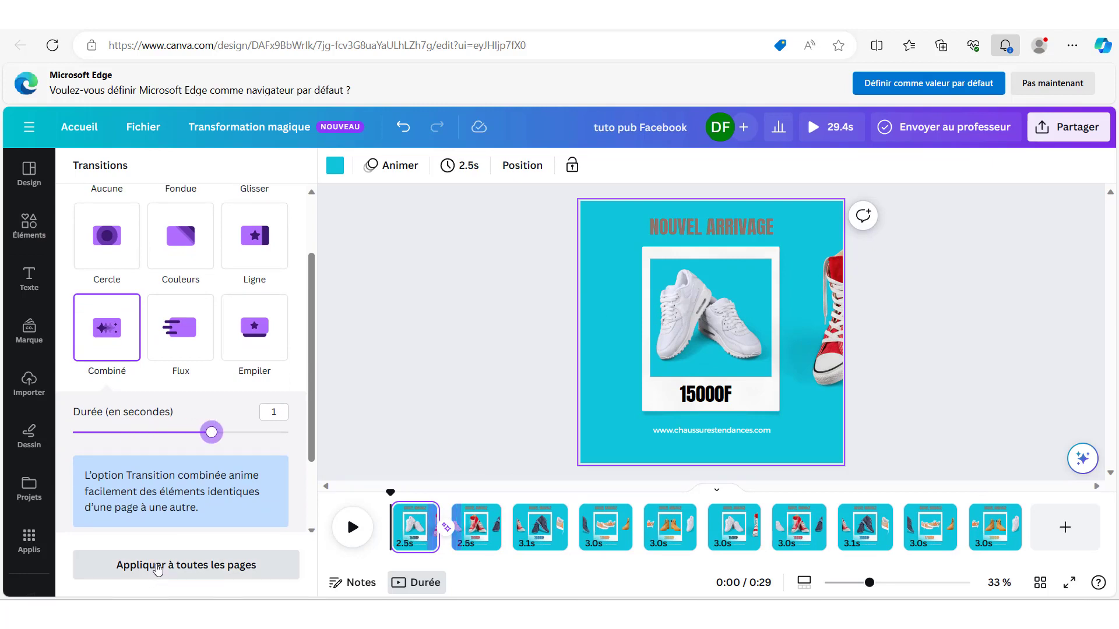
pyautogui.click(157, 568)
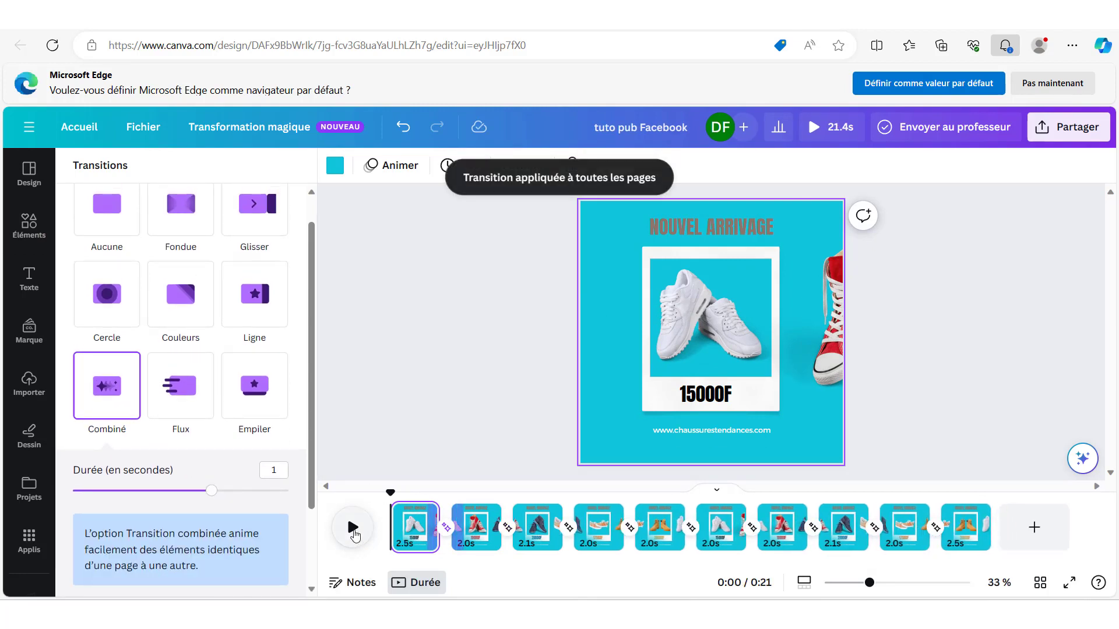
# Play back the video to check the transitions between the pages, pausing during the second red sneakers page.
pyautogui.click(353, 533)
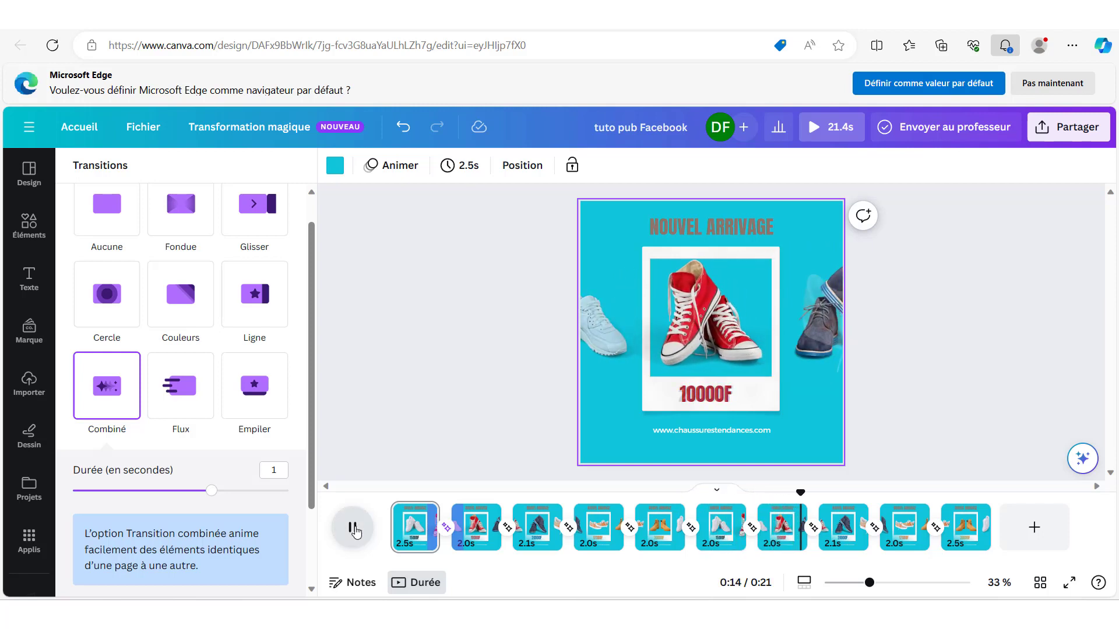
pyautogui.click(356, 531)
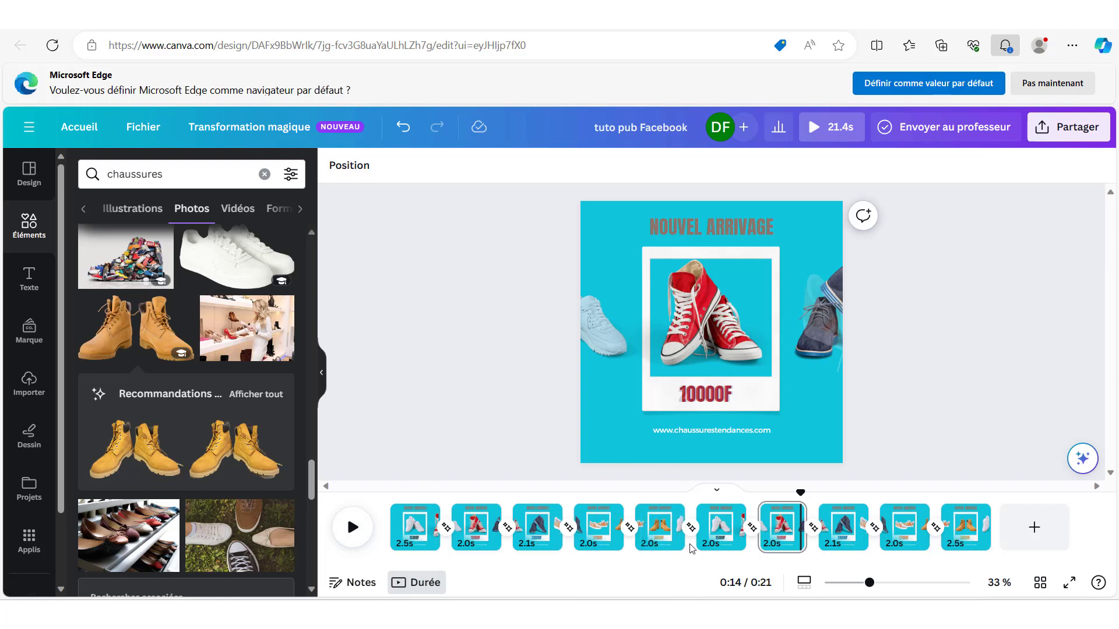
# Copy the tan boots photo from the fifth page to the second white sneakers page, place it partly off the canvas's left edge, and play the video.
pyautogui.moveTo(667, 542)
pyautogui.click(720, 532)
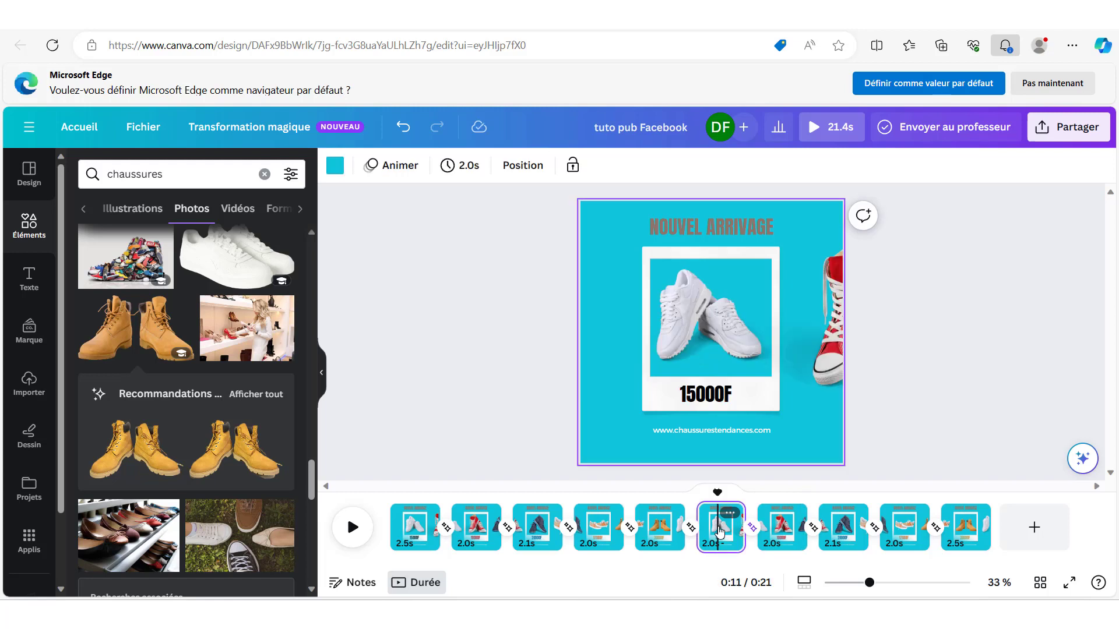
pyautogui.click(662, 530)
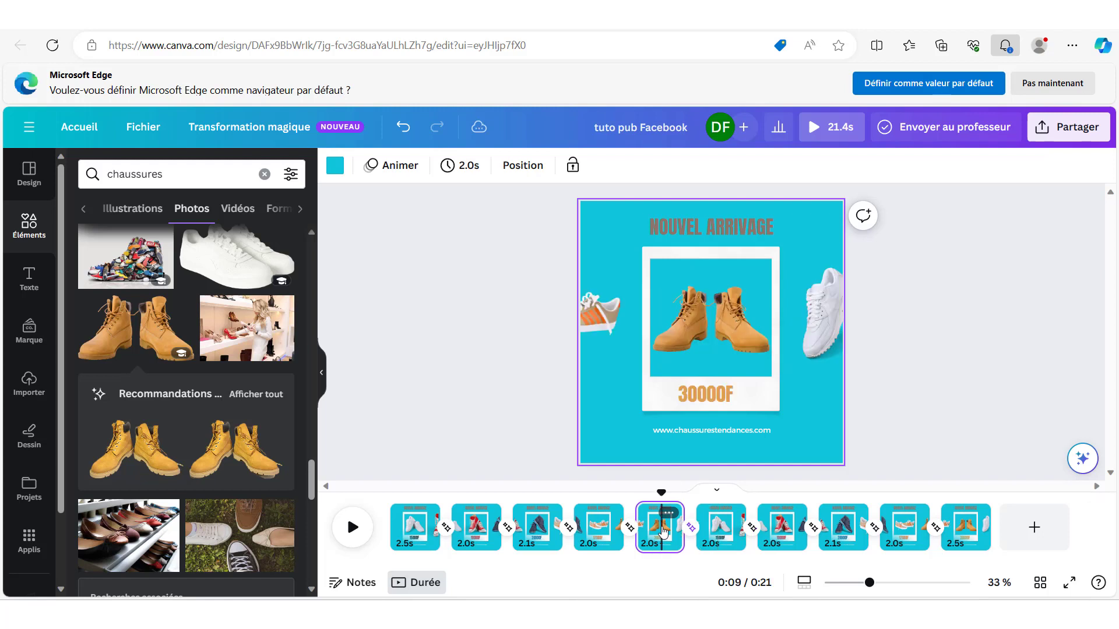
pyautogui.click(691, 337)
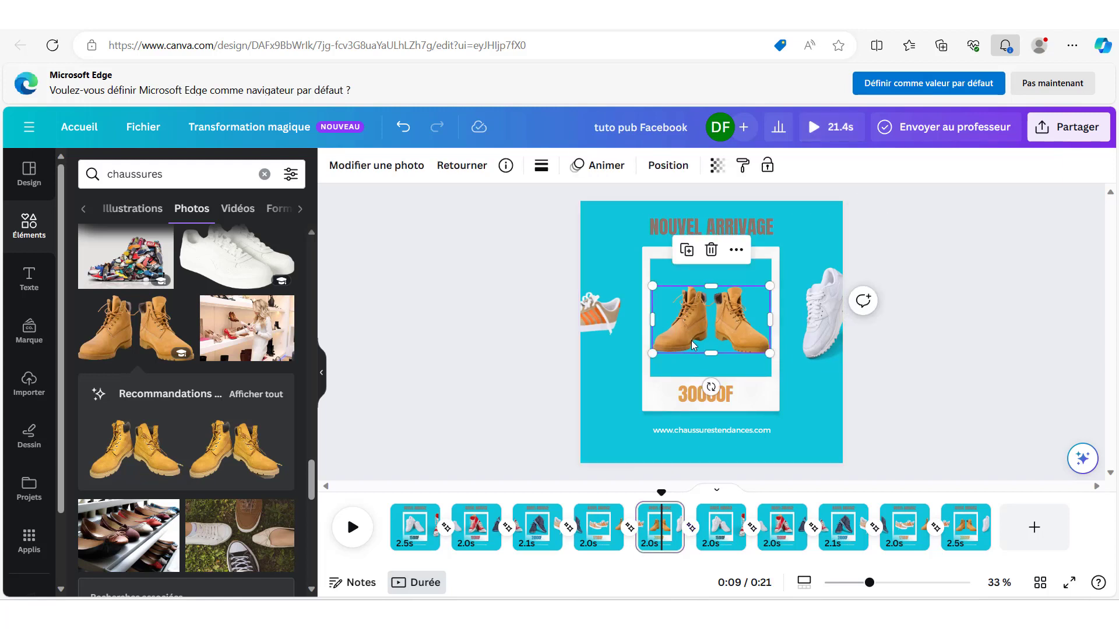
pyautogui.click(722, 531)
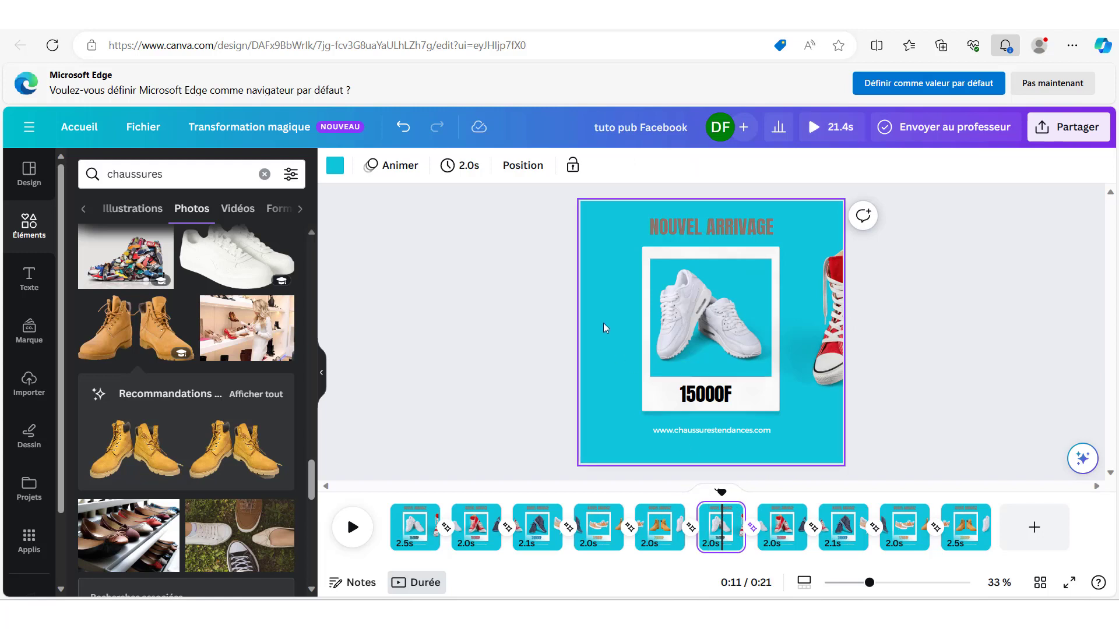
pyautogui.hotkey('ctrl', 'v')
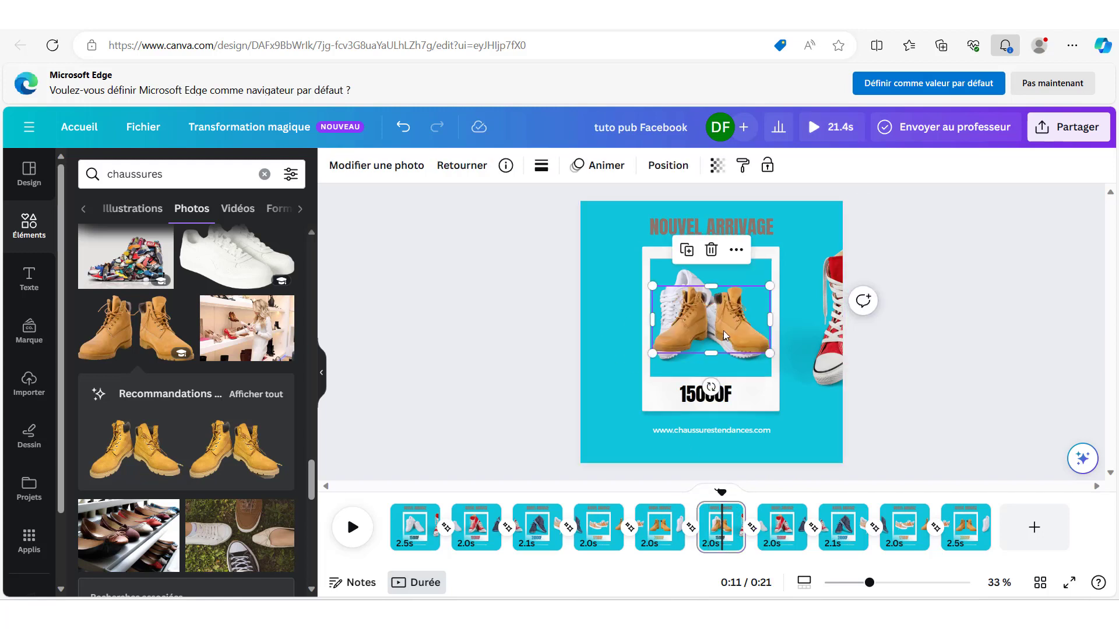
pyautogui.moveTo(724, 335); pyautogui.dragTo(571, 323)
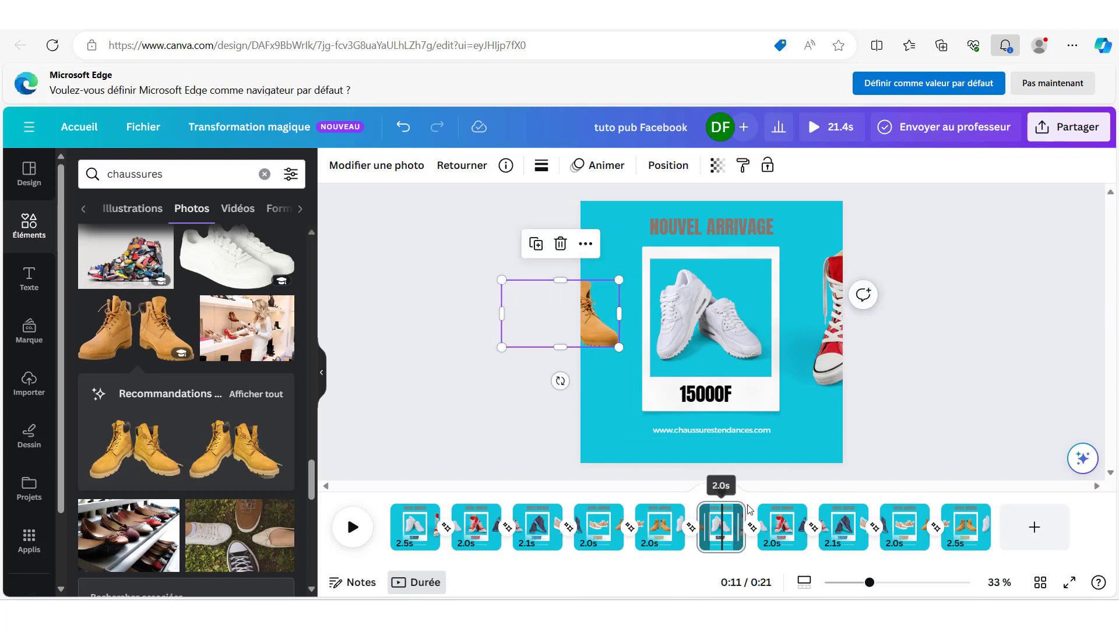
pyautogui.click(355, 529)
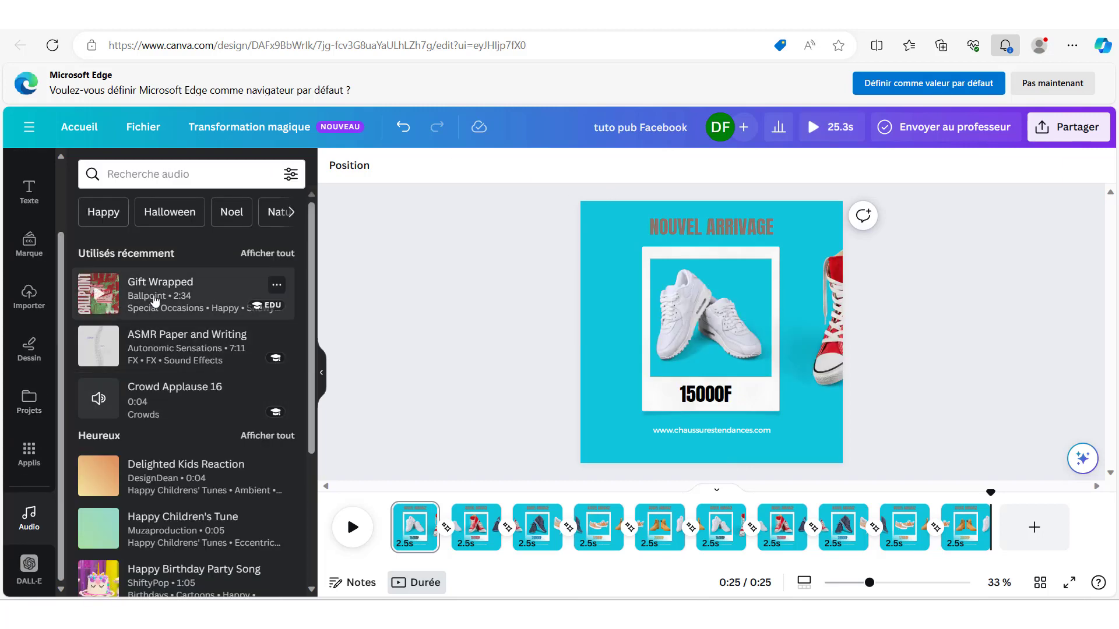
# Add the Gift Wrapped track, extend it back to the video's start so it spans all pages, and shift it to a later, denser passage.
pyautogui.click(98, 296)
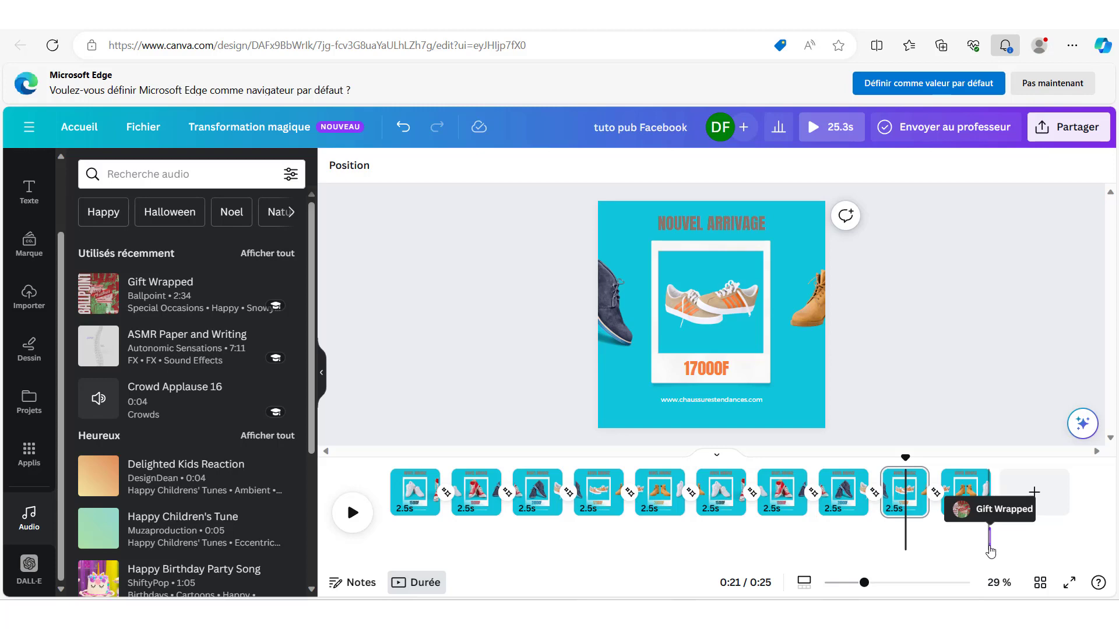
pyautogui.click(990, 551)
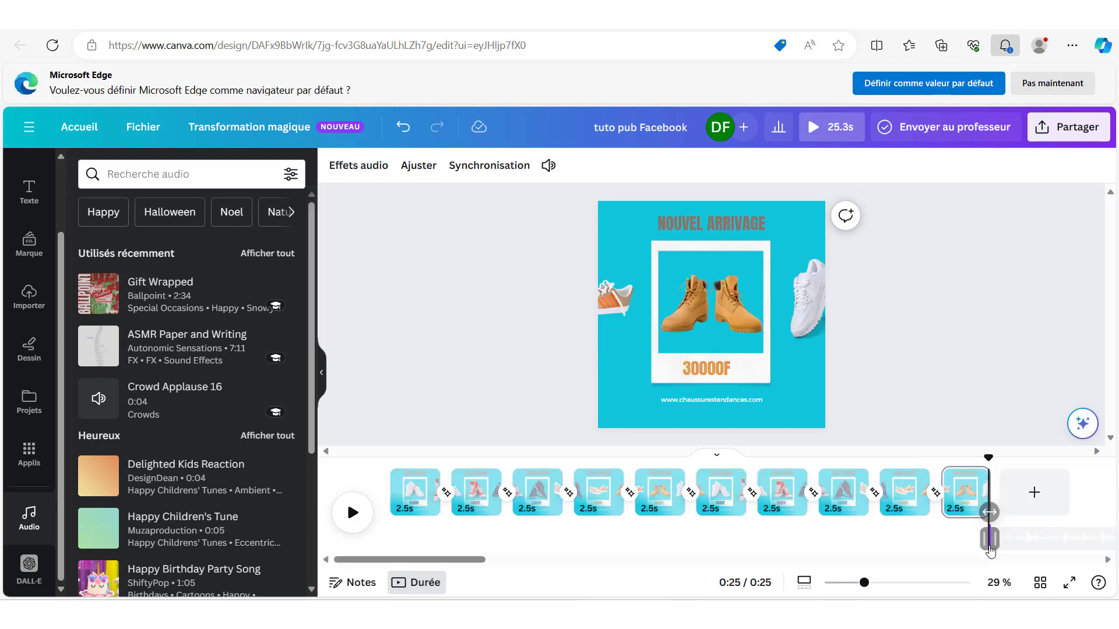
pyautogui.moveTo(984, 538); pyautogui.dragTo(377, 535)
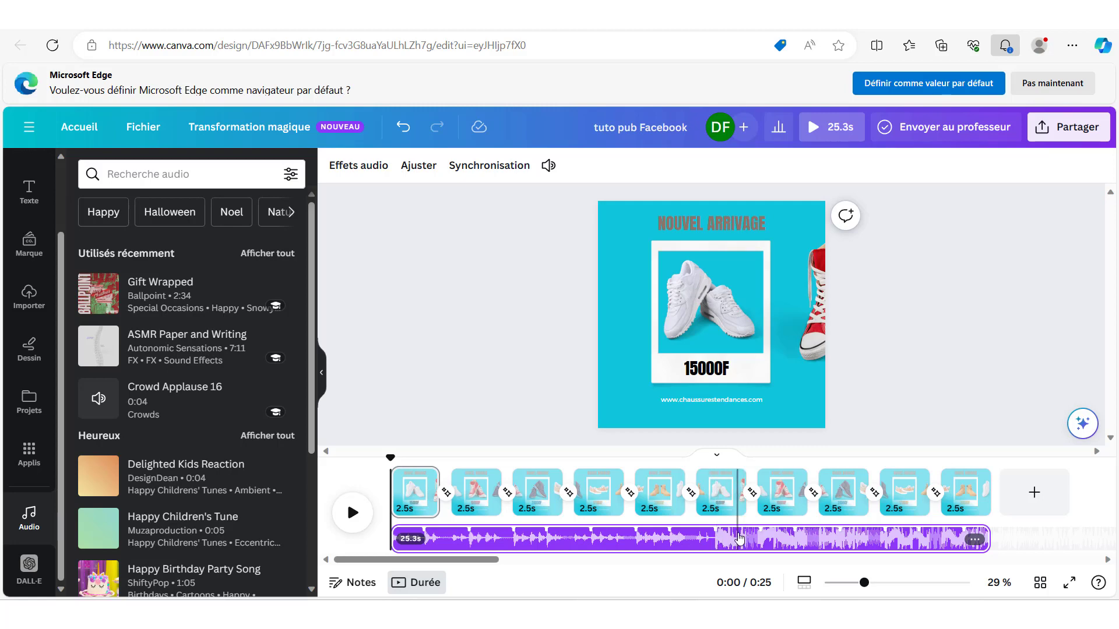
pyautogui.moveTo(739, 539); pyautogui.dragTo(406, 536)
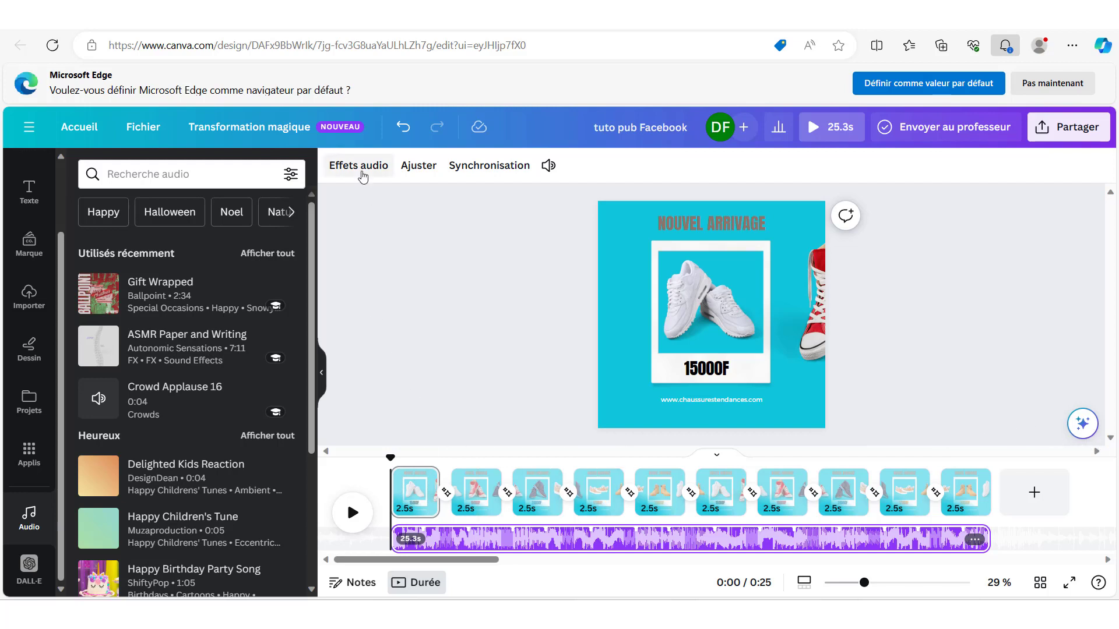
# Set the soundtrack's Fondu d'ouverture and Fondu de fermeture to 1.8s each, and preview the video.
pyautogui.click(364, 171)
pyautogui.click(364, 170)
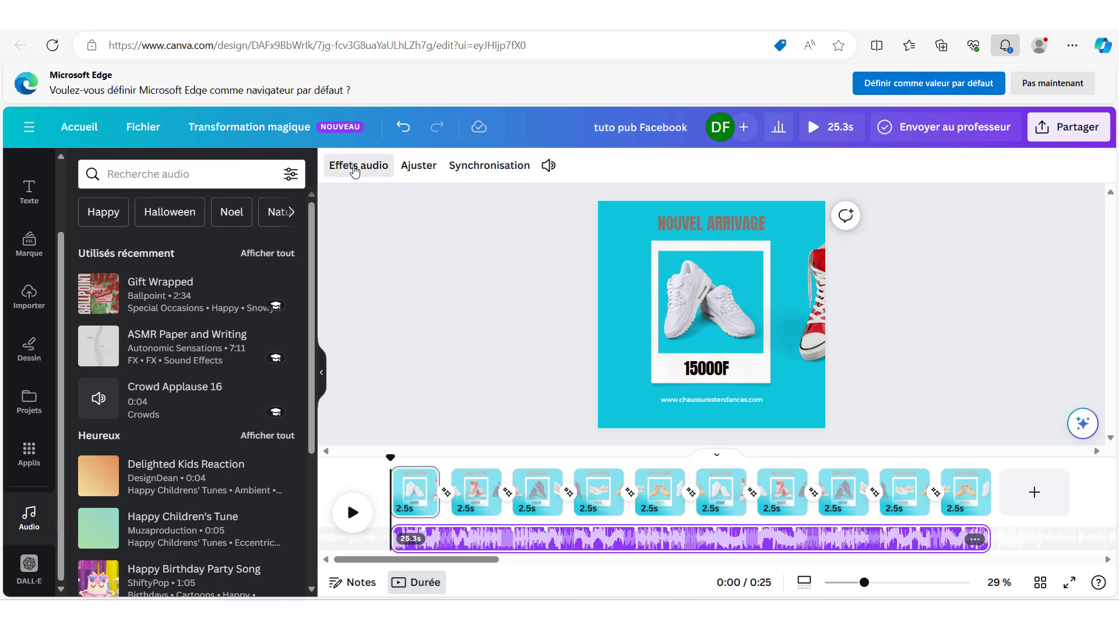
pyautogui.click(354, 170)
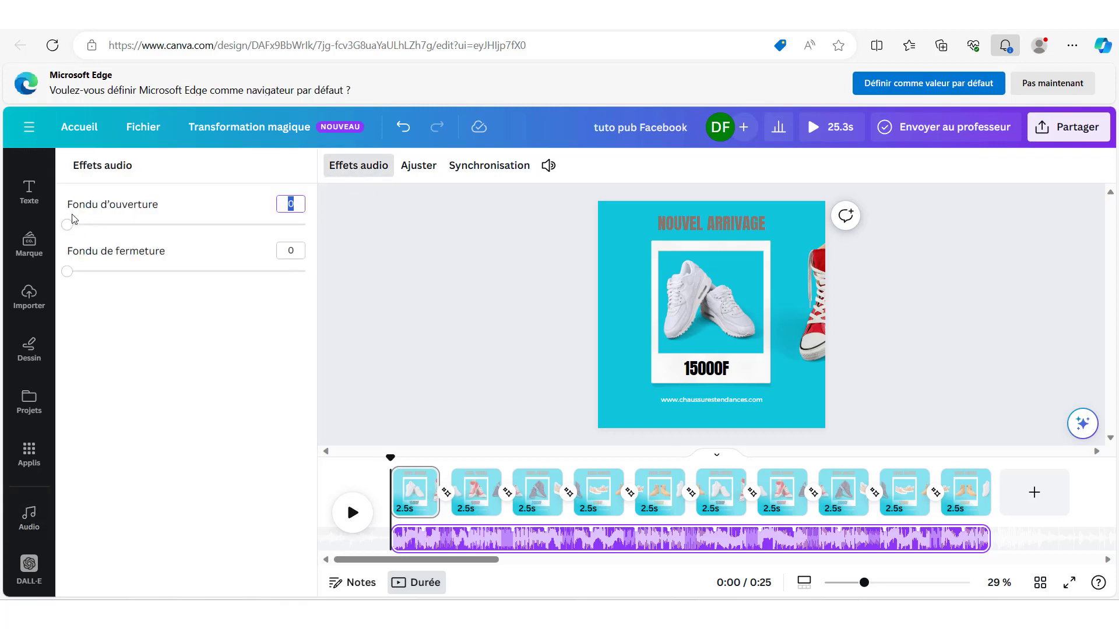
pyautogui.moveTo(68, 230); pyautogui.dragTo(155, 237)
pyautogui.moveTo(70, 271); pyautogui.dragTo(153, 272)
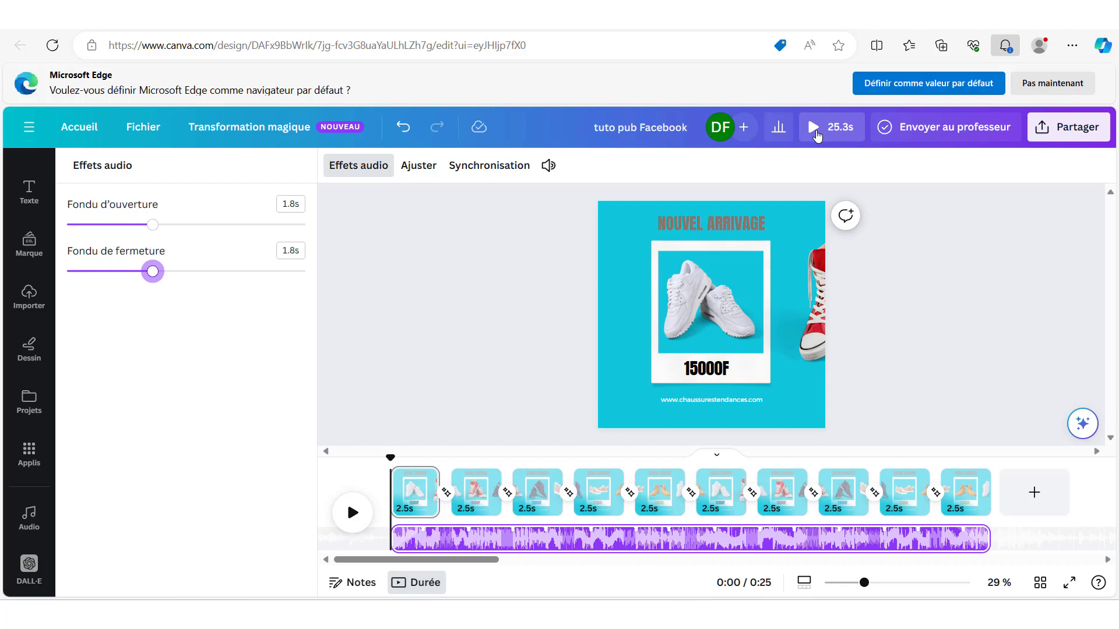
pyautogui.click(816, 128)
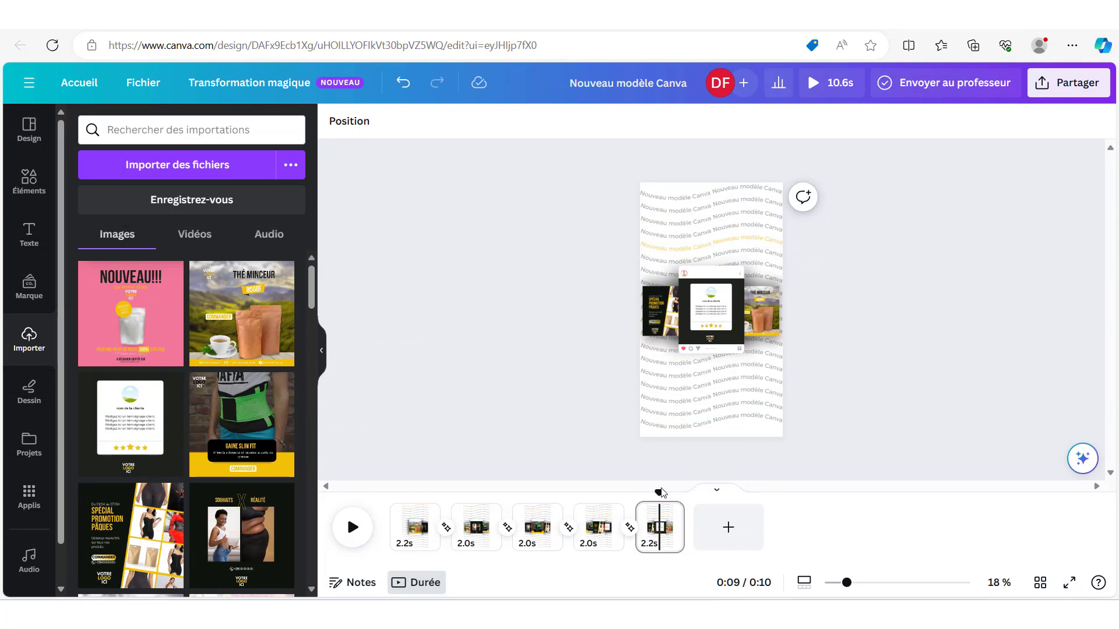
# Play the Nouveau modèle Canva example design from its beginning, first in the timeline and again in the full preview.
pyautogui.click(385, 515)
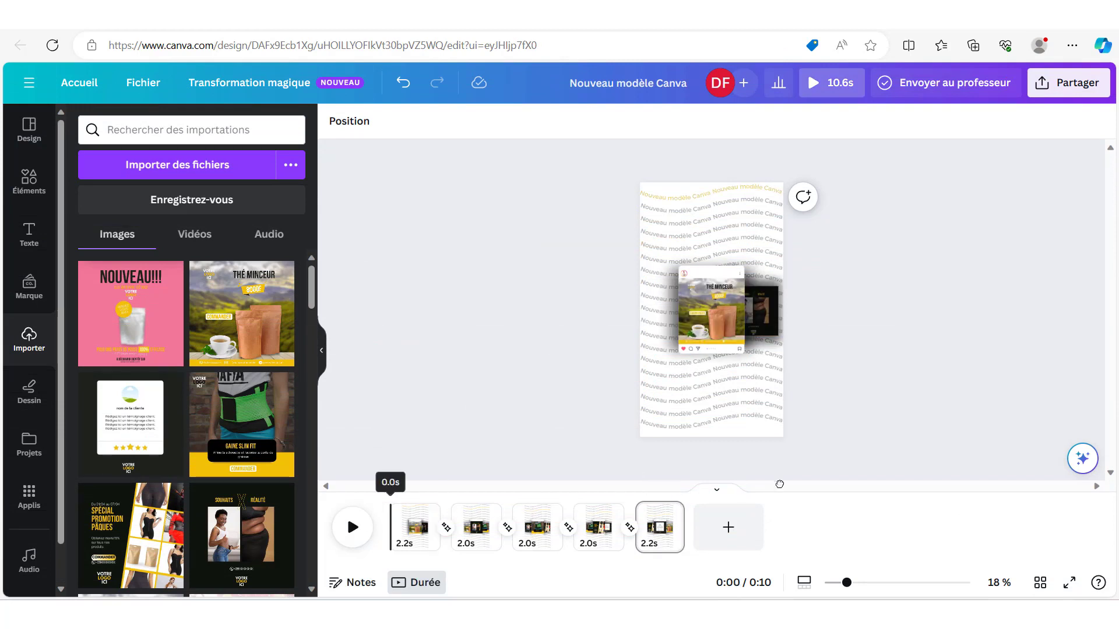
pyautogui.click(358, 526)
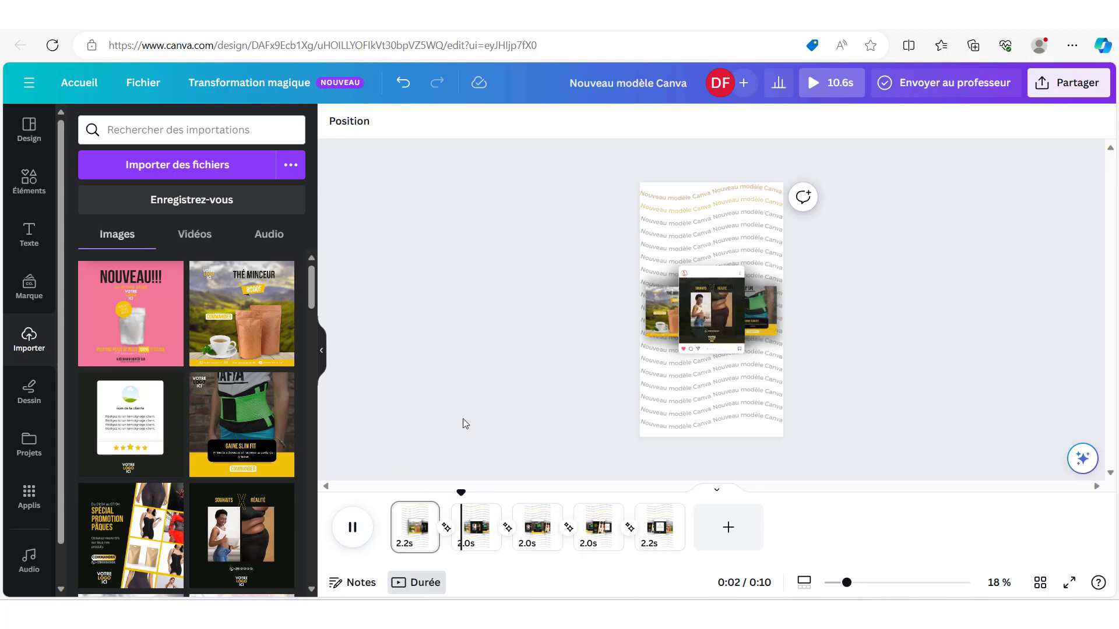
pyautogui.click(839, 84)
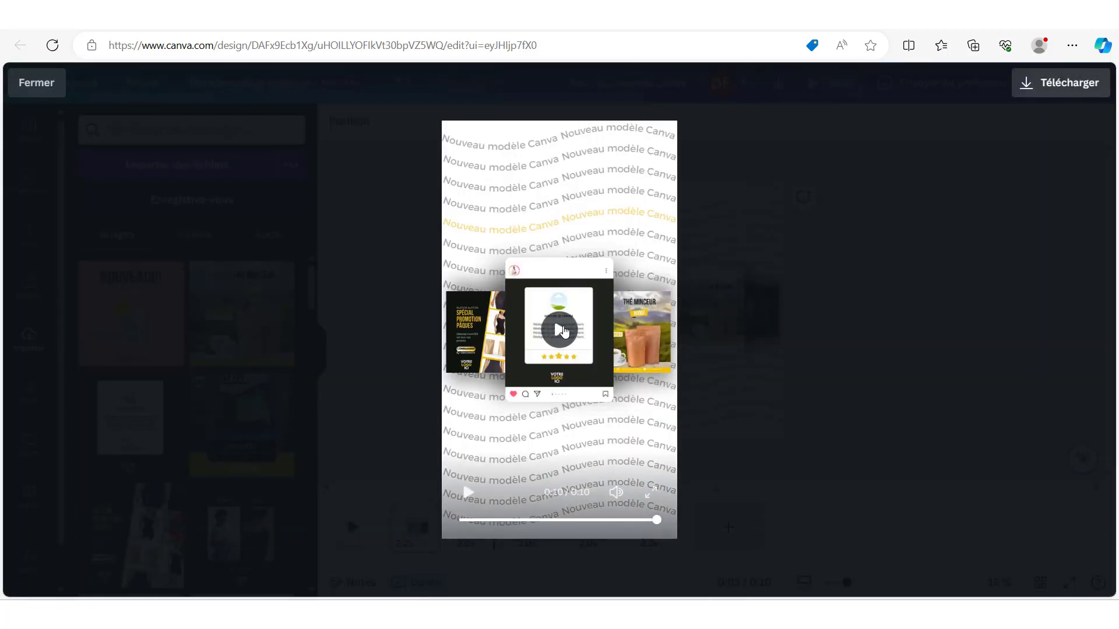
pyautogui.click(559, 330)
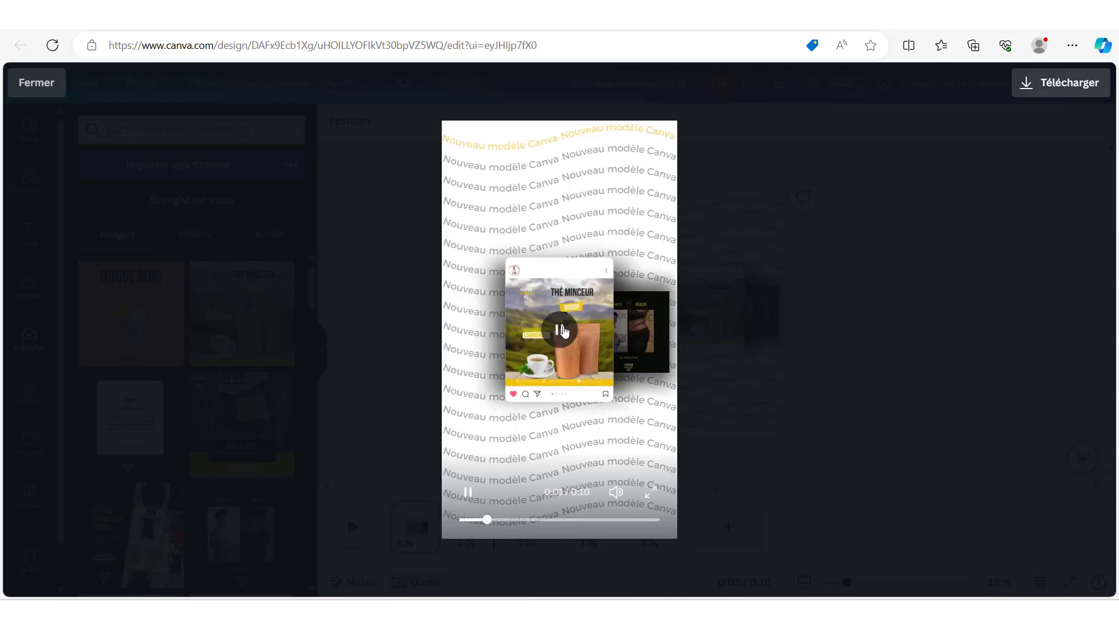